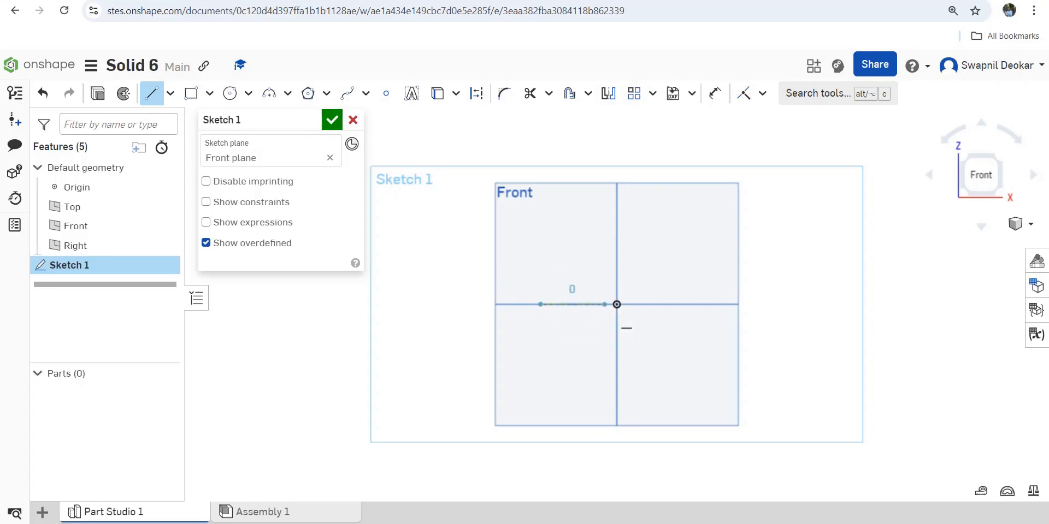
- Sketch a closed inverted-U profile standing on the horizontal axis, about 92 mm wide and 23 mm high, with a recess about 67 by 11 mm
{"action": "left_click", "coordinate": [559, 304]}
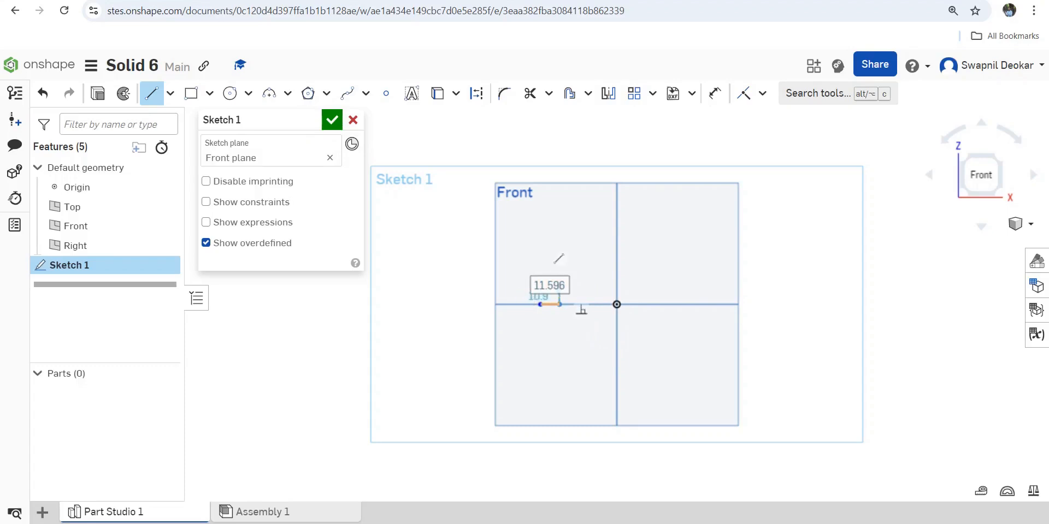
{"action": "left_click", "coordinate": [559, 287]}
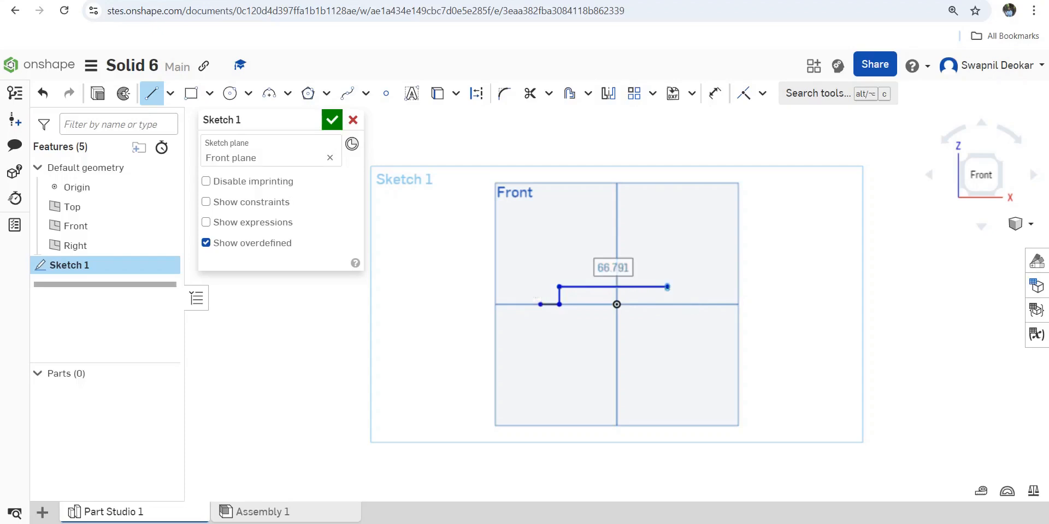
{"action": "left_click", "coordinate": [667, 287]}
{"action": "left_click", "coordinate": [667, 305]}
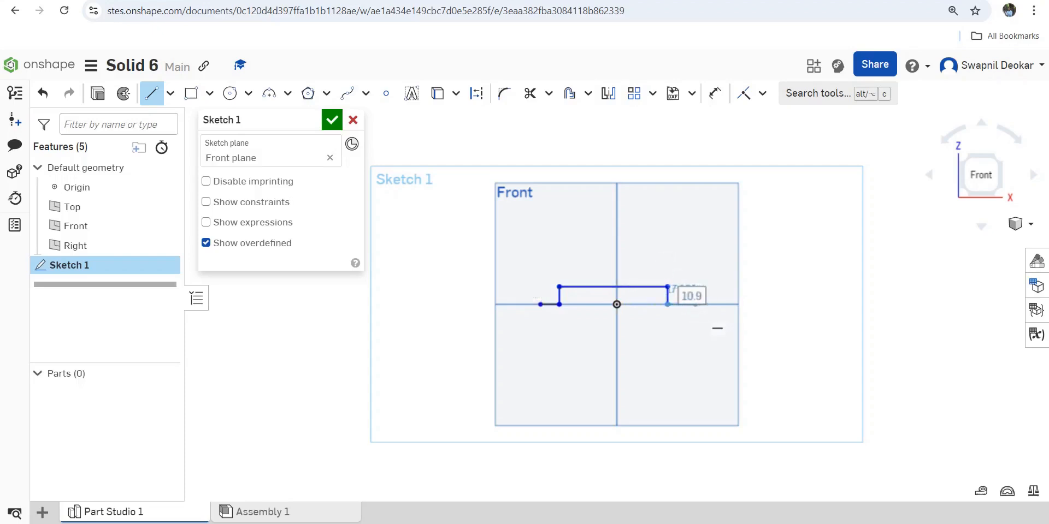
{"action": "left_click", "coordinate": [690, 304]}
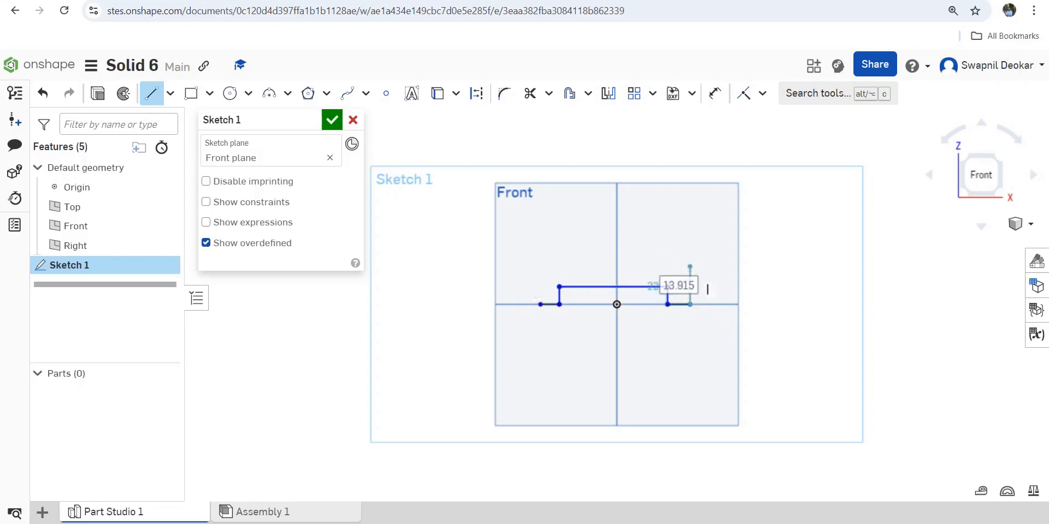
{"action": "left_click", "coordinate": [690, 266]}
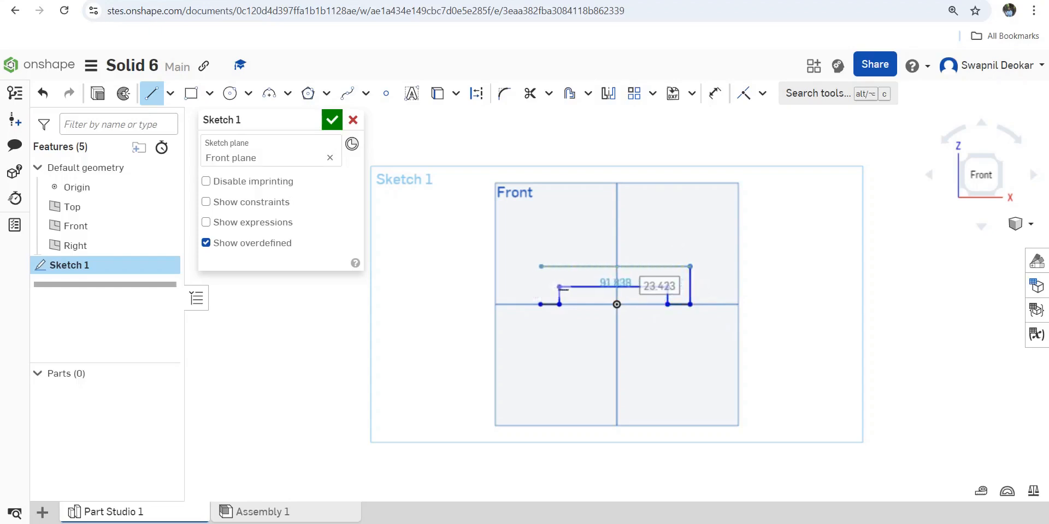
{"action": "left_click", "coordinate": [541, 266]}
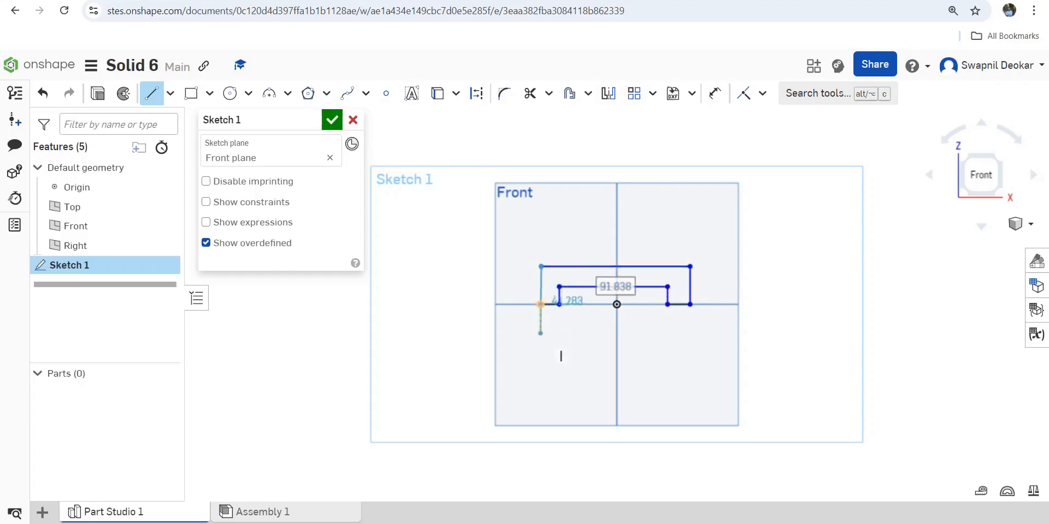
{"action": "left_click", "coordinate": [540, 304]}
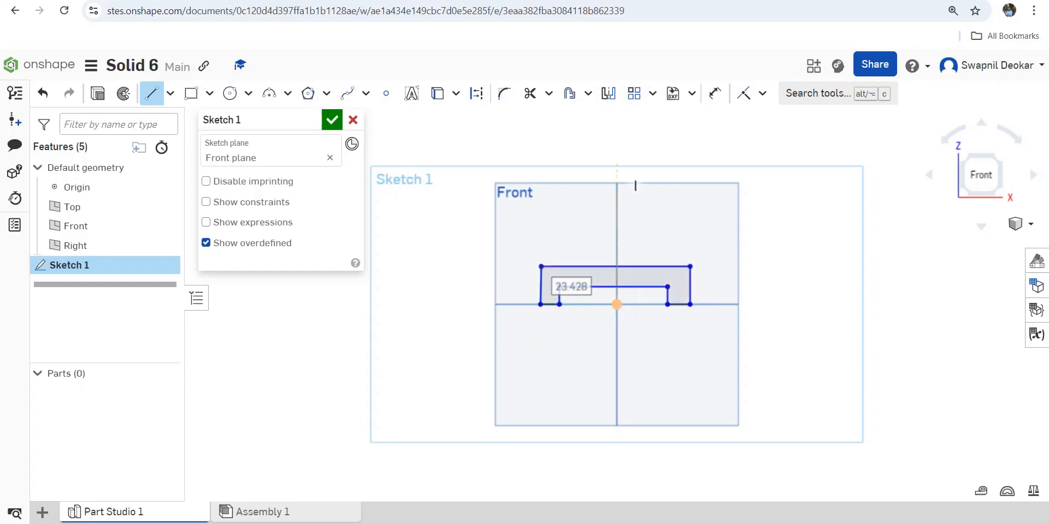
- Dimension the width of the profile's left foot, accepting its drawn length
{"action": "left_click", "coordinate": [715, 93]}
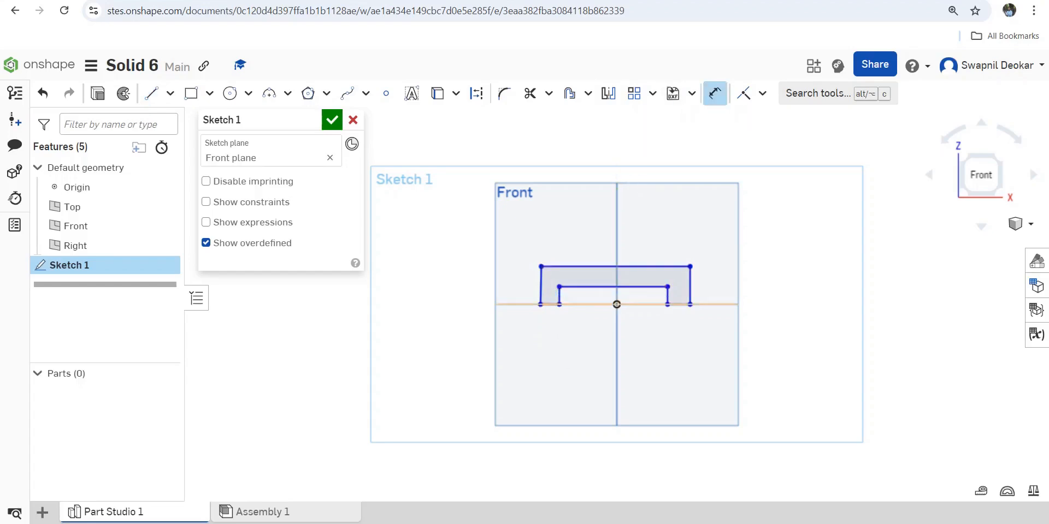
{"action": "scroll", "coordinate": [575, 304], "scroll_direction": "up", "scroll_amount": 3}
{"action": "left_click", "coordinate": [527, 304]}
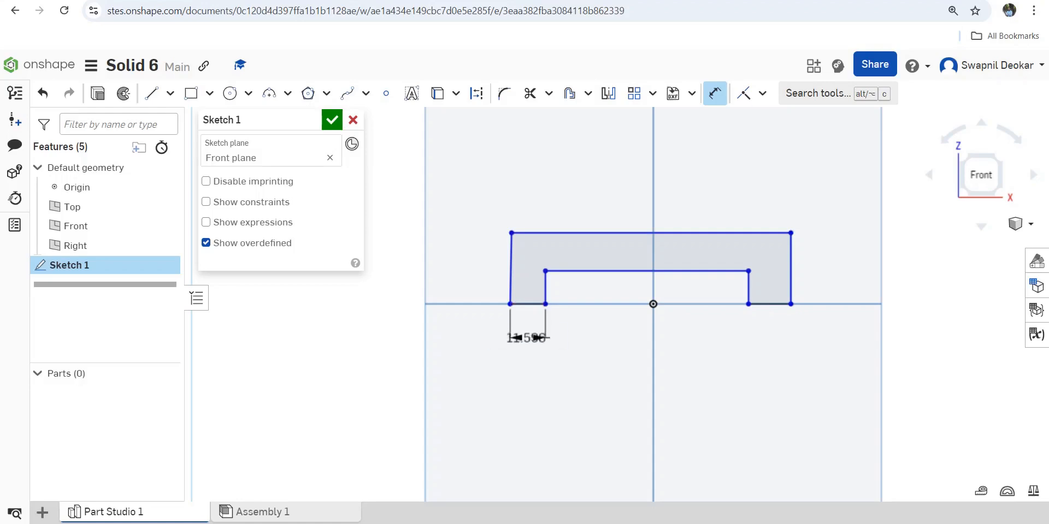
{"action": "left_click", "coordinate": [526, 338]}
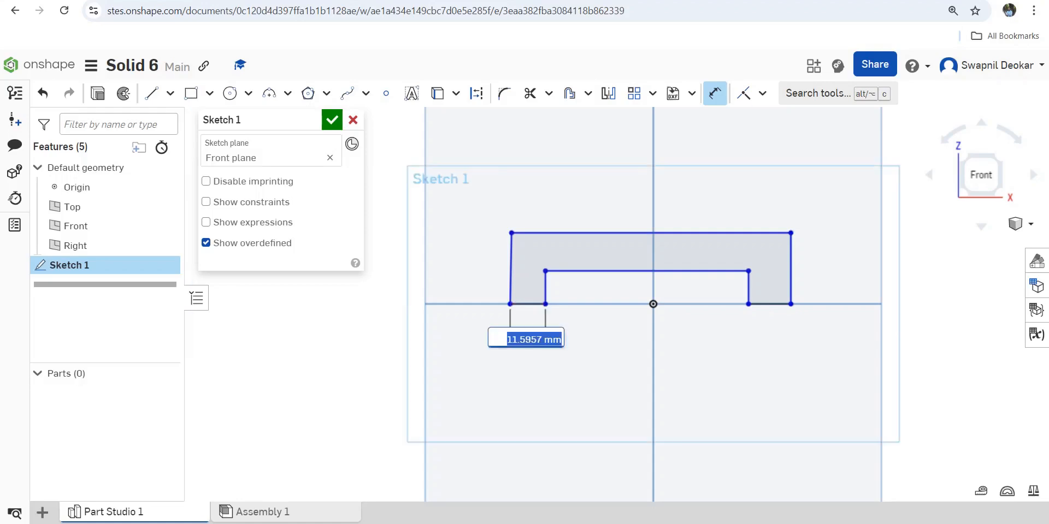
{"action": "key", "text": "Return"}
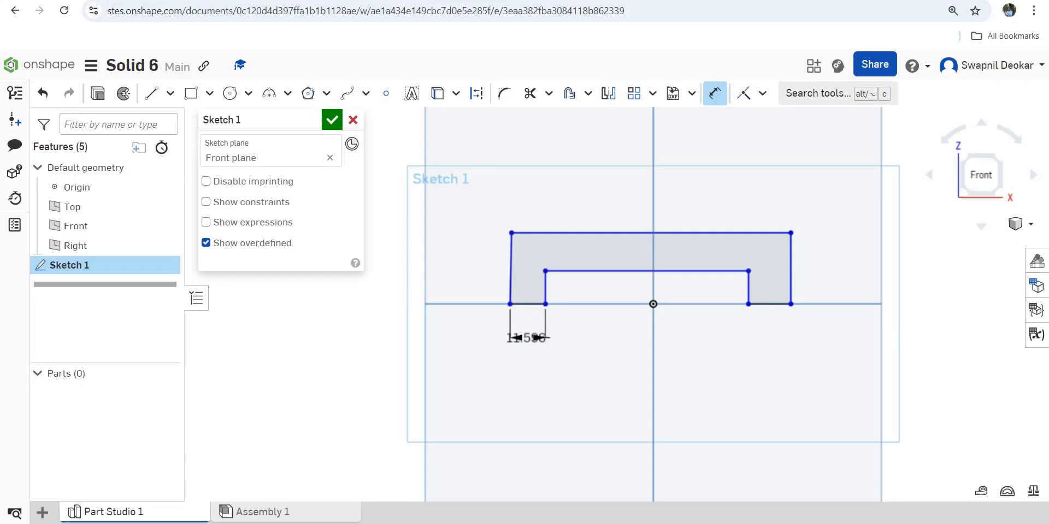
{"action": "key", "text": "Escape"}
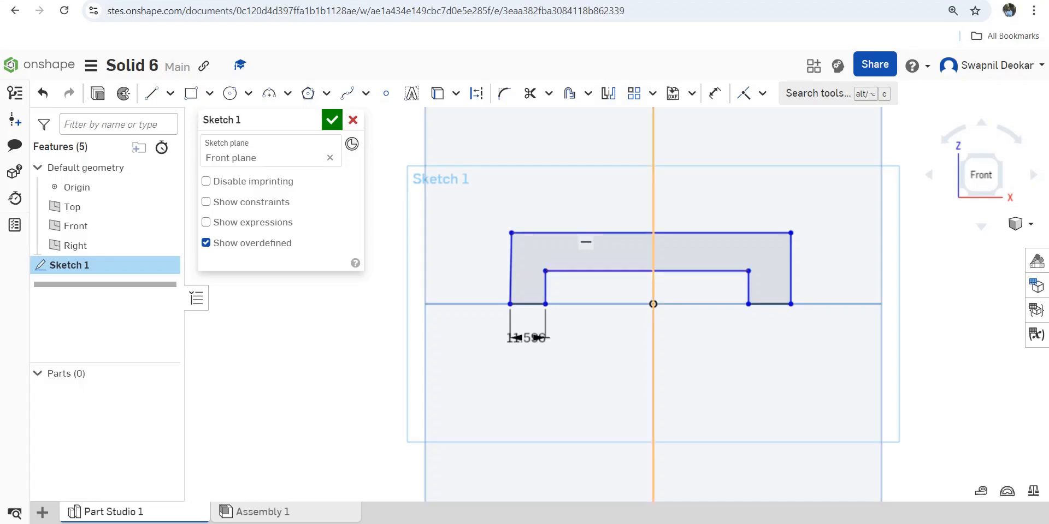
- Dimension the horizontal inner edge of the recess to 50 mm
{"action": "left_click", "coordinate": [714, 93]}
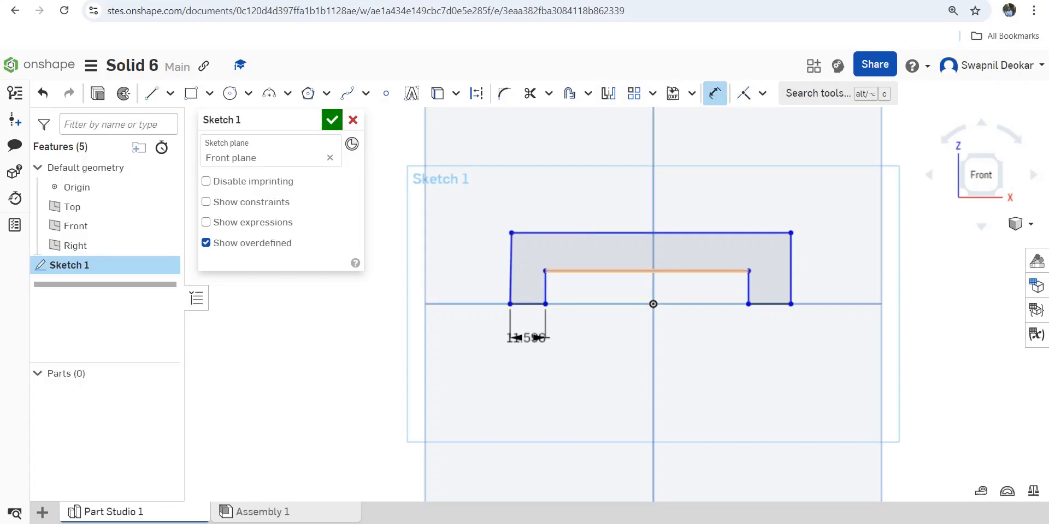
{"action": "left_click", "coordinate": [641, 271]}
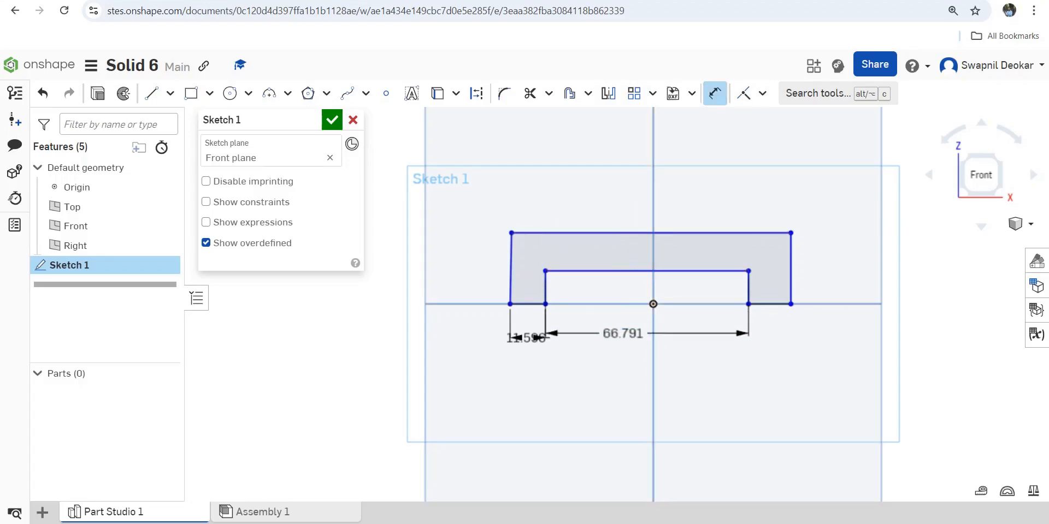
{"action": "left_click", "coordinate": [623, 333]}
{"action": "type", "text": "50"}
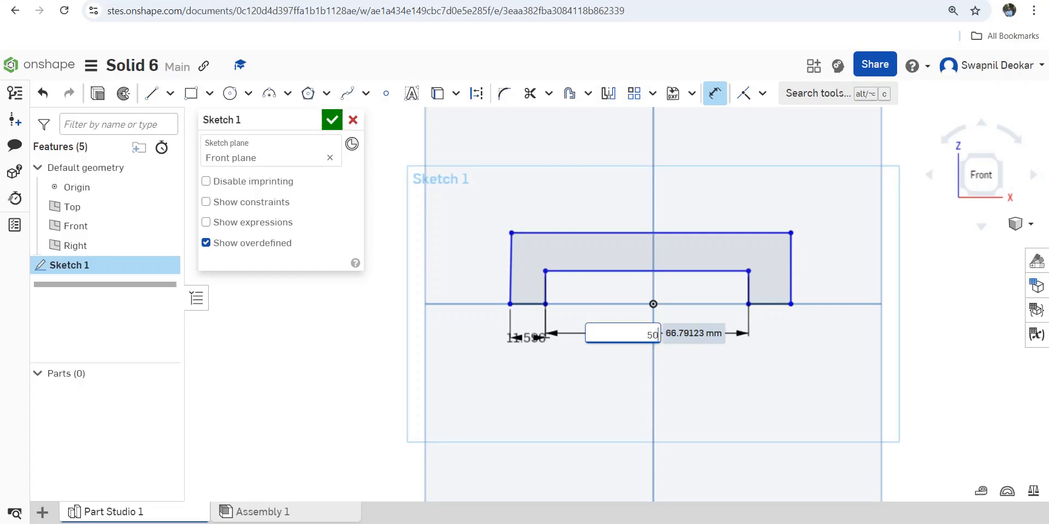
{"action": "key", "text": "Return"}
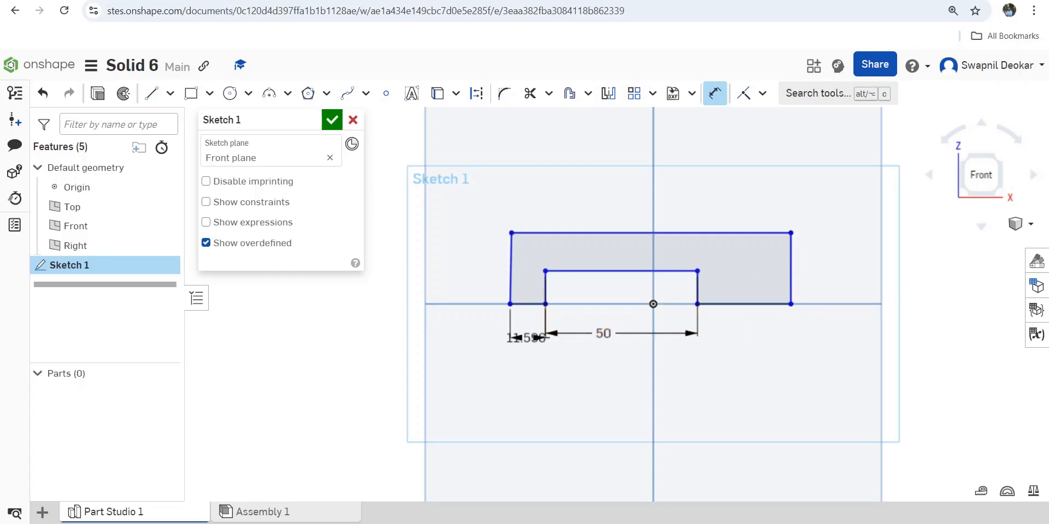
- Try a dimension of 64 between the profile's two outer side edges, undo the value and delete that dimension
{"action": "left_click", "coordinate": [791, 268]}
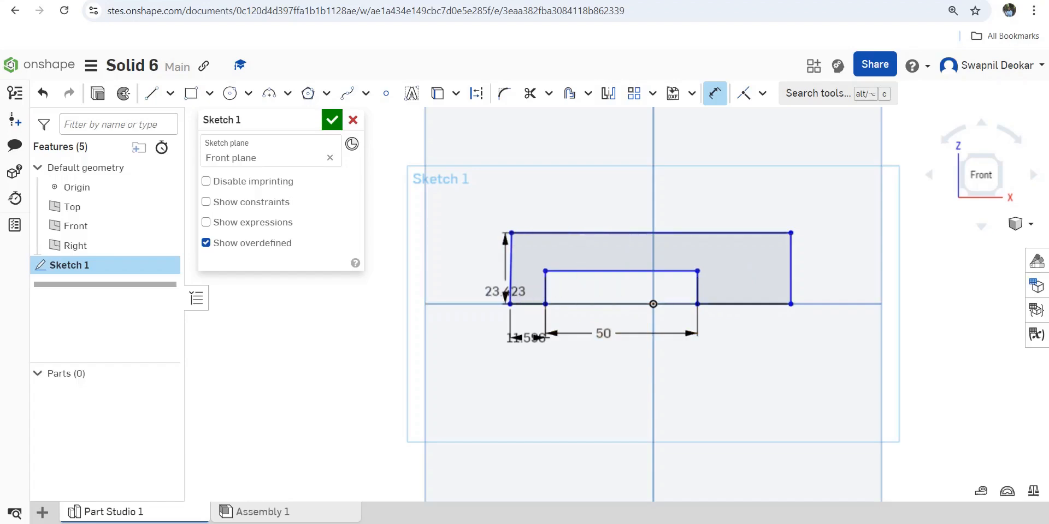
{"action": "left_click", "coordinate": [511, 291]}
{"action": "left_click", "coordinate": [623, 383]}
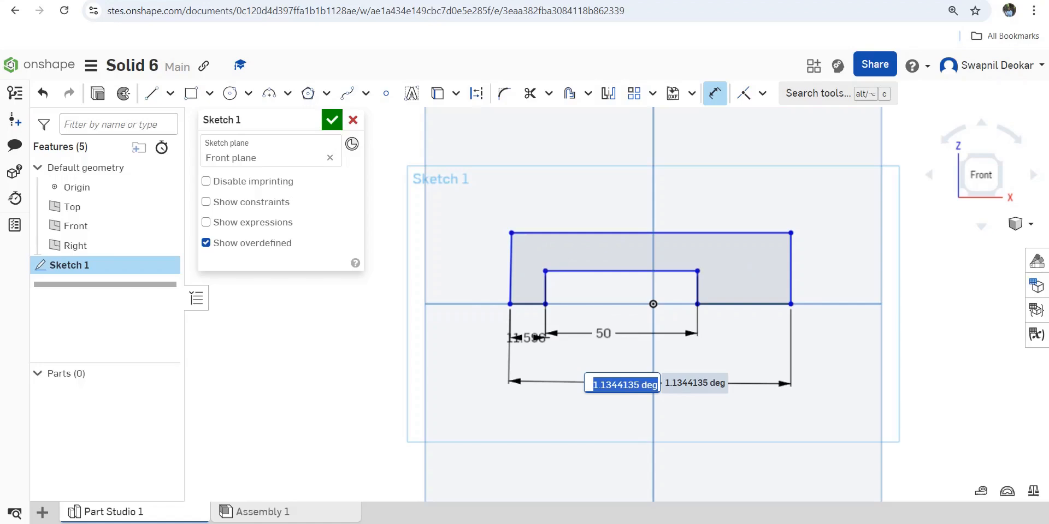
{"action": "type", "text": "64"}
{"action": "key", "text": "Return"}
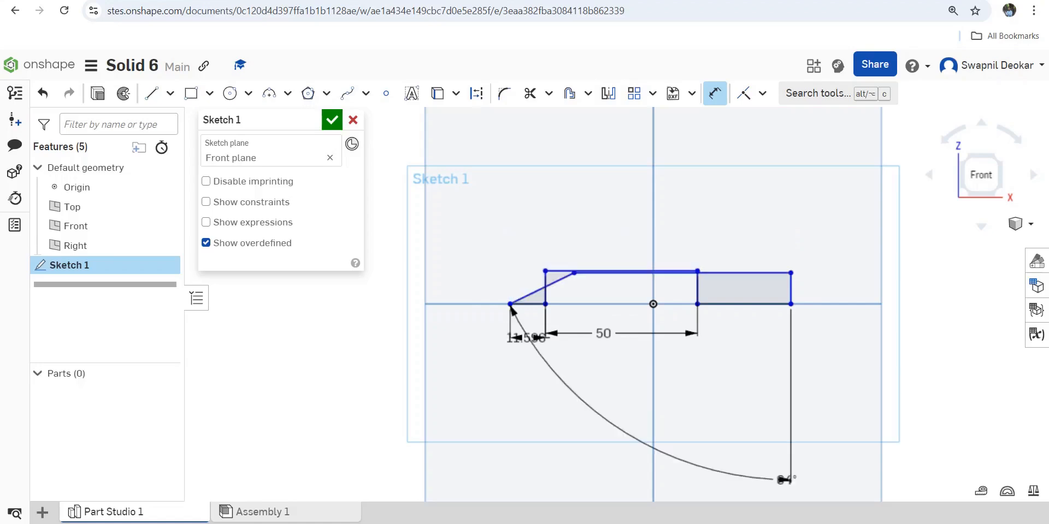
{"action": "key", "text": "Escape"}
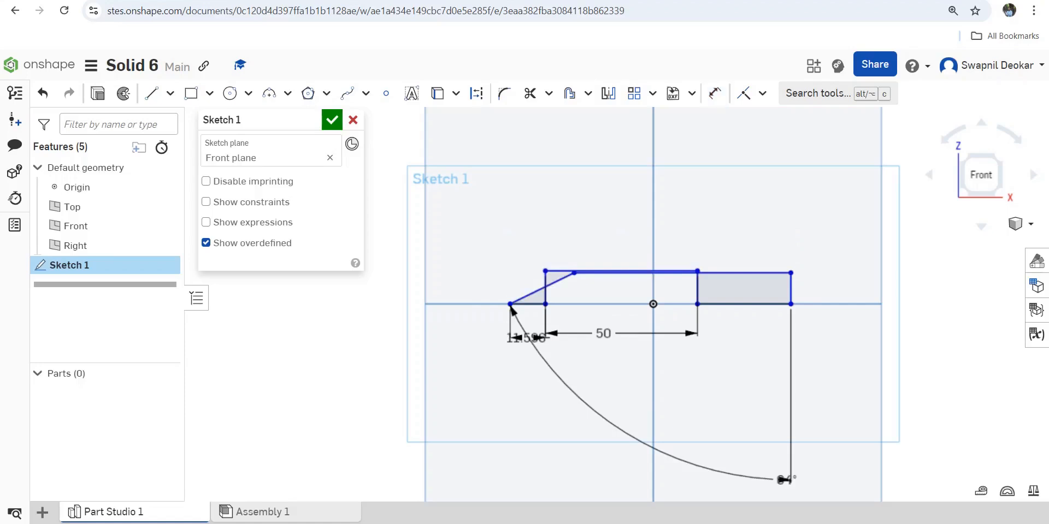
{"action": "key", "text": "ctrl+z"}
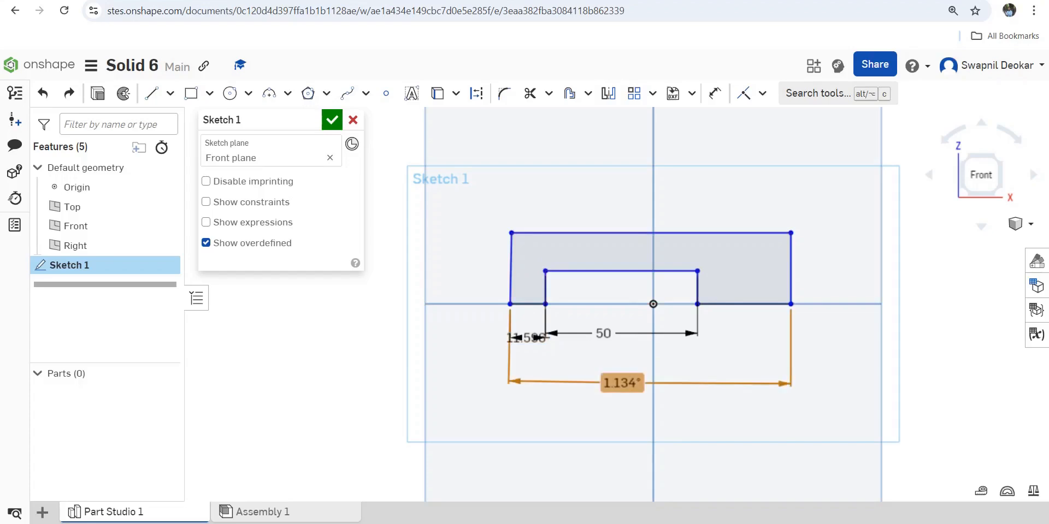
{"action": "key", "text": "Delete"}
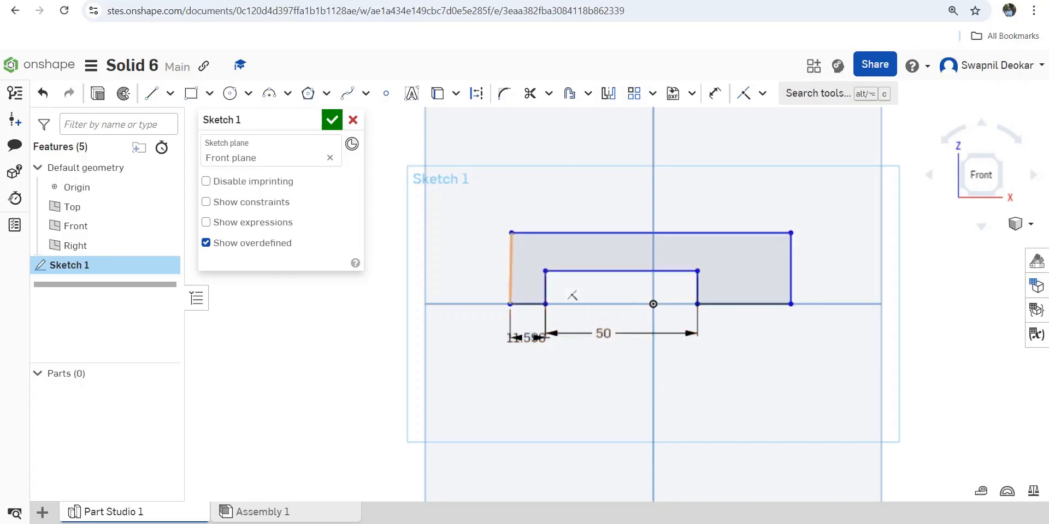
- Apply a Vertical constraint to the slightly slanted outer left edge of the profile
{"action": "left_click", "coordinate": [511, 268]}
{"action": "left_click", "coordinate": [762, 93]}
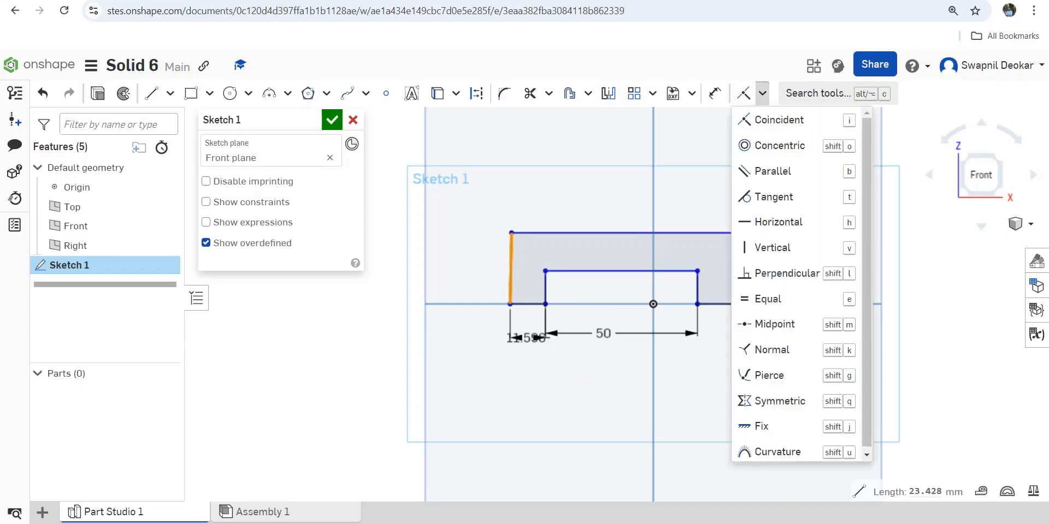
{"action": "left_click", "coordinate": [773, 248]}
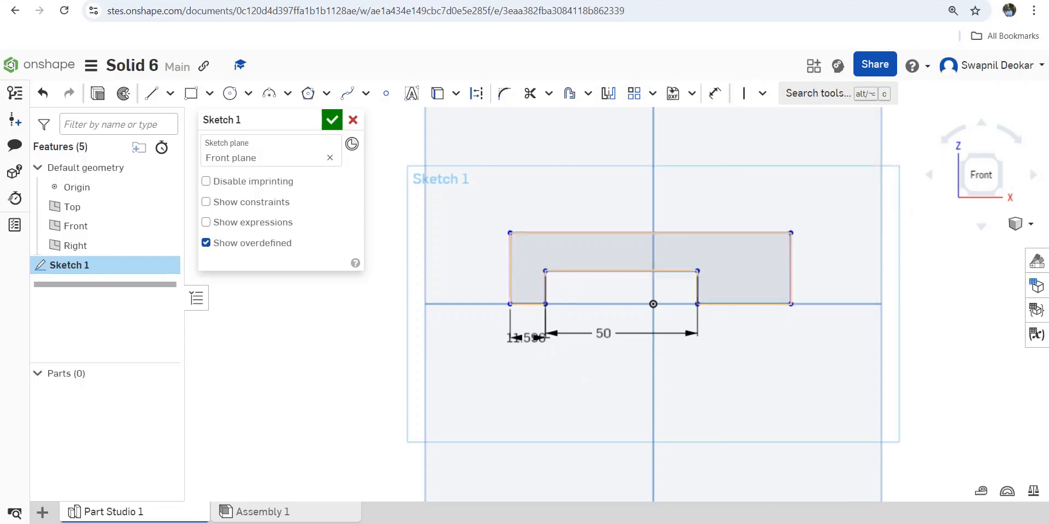
- Dimension the overall width between the outer side edges to 64 mm and delete the left foot's width dimension
{"action": "left_click", "coordinate": [714, 93]}
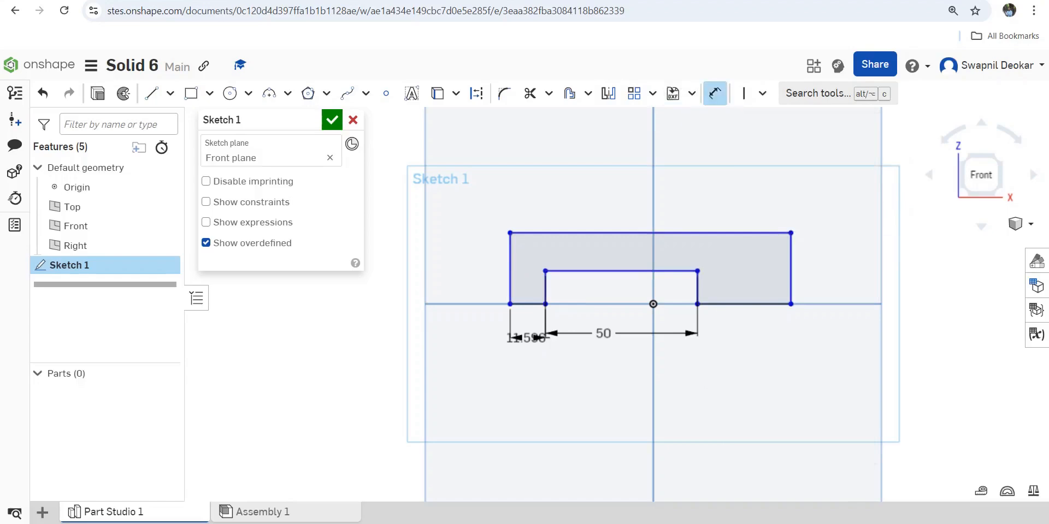
{"action": "left_click", "coordinate": [791, 268]}
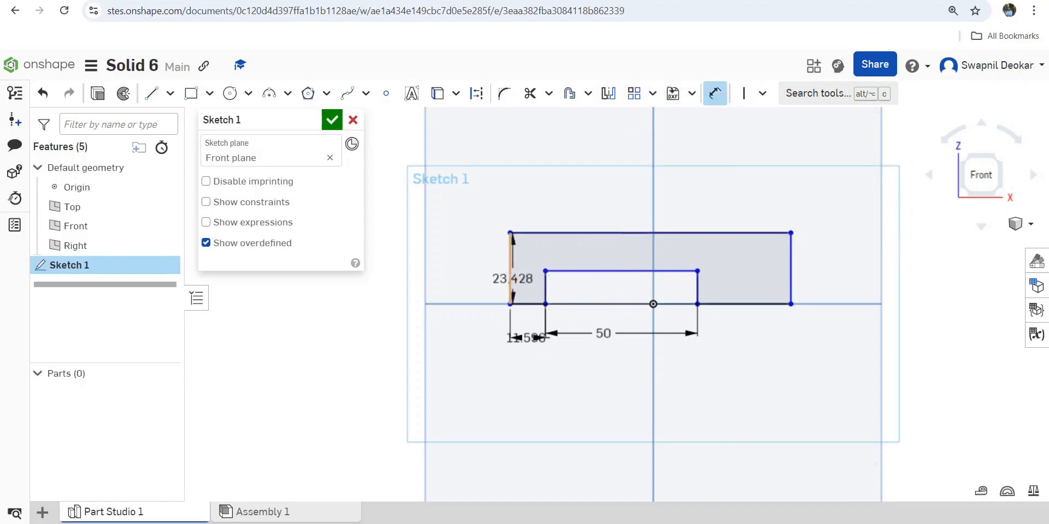
{"action": "left_click", "coordinate": [509, 276]}
{"action": "left_click", "coordinate": [587, 361]}
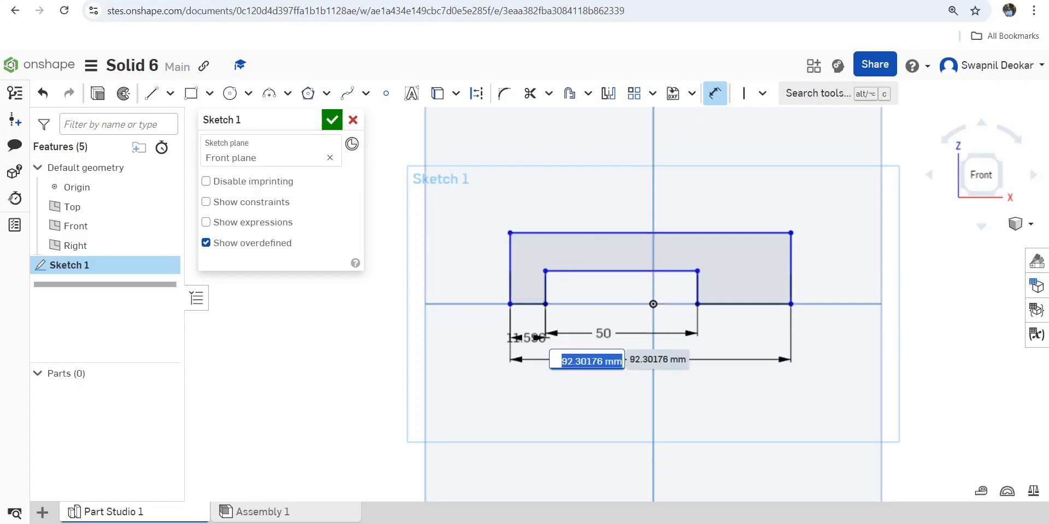
{"action": "type", "text": "64"}
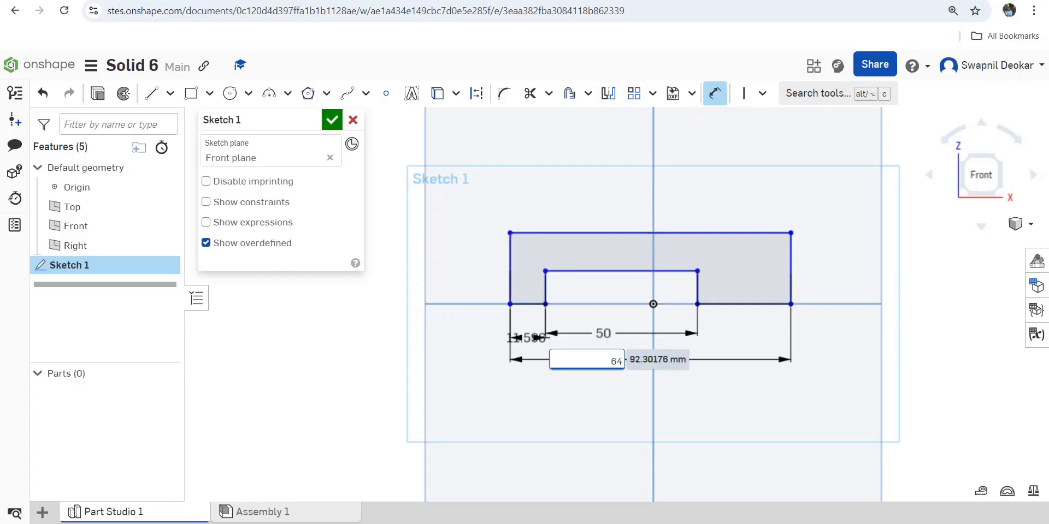
{"action": "key", "text": "Return"}
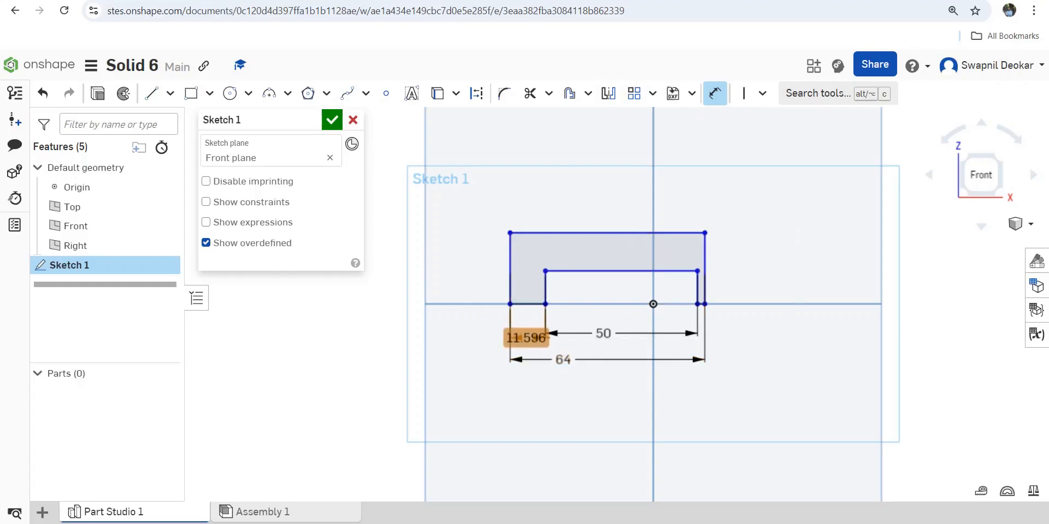
{"action": "key", "text": "Delete"}
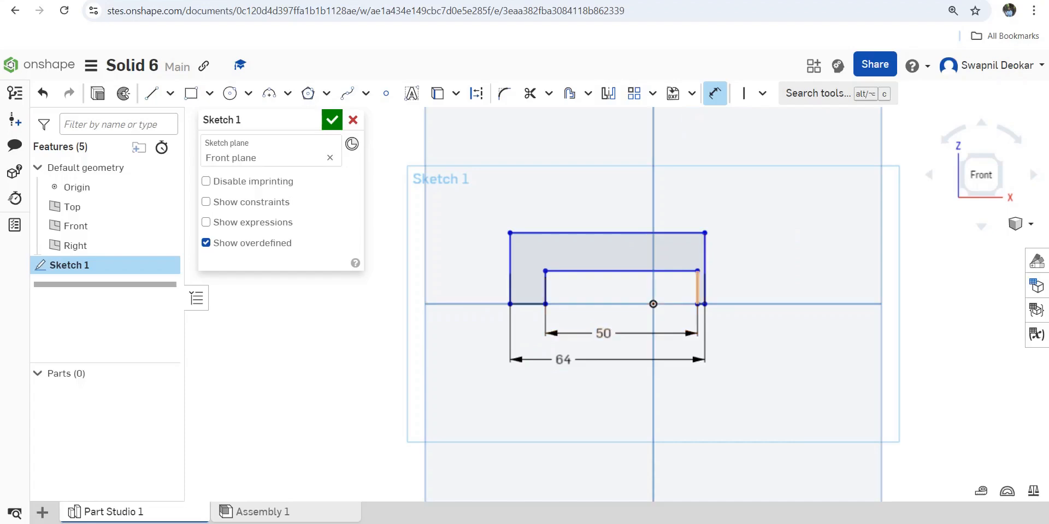
- Make the two inner vertical edges of the recess symmetric about the vertical axis through the origin
{"action": "left_click", "coordinate": [762, 93]}
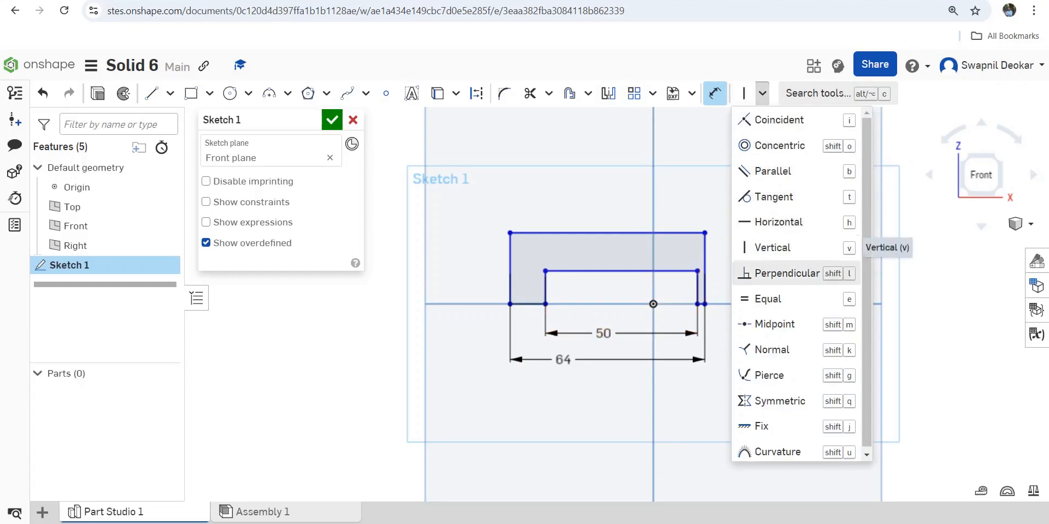
{"action": "left_click", "coordinate": [780, 401]}
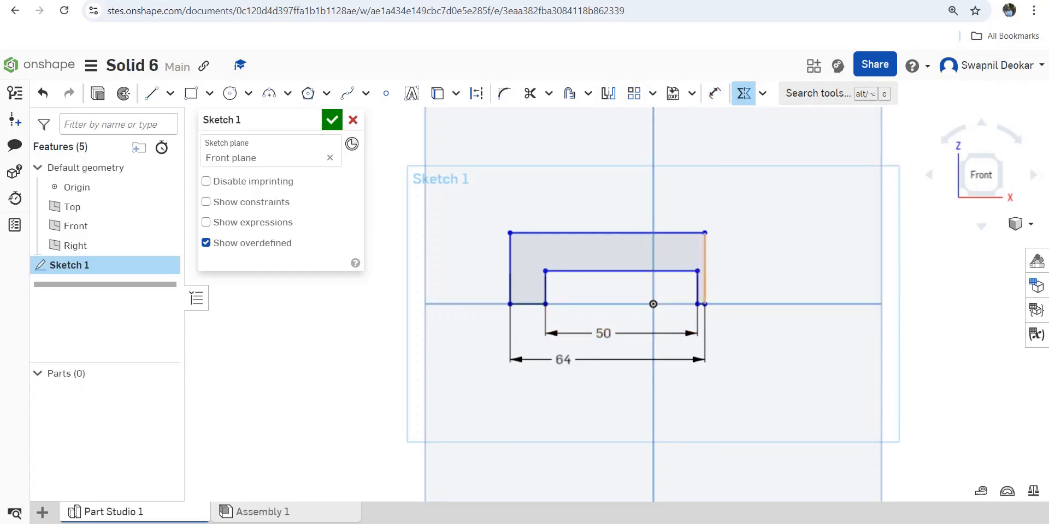
{"action": "left_click", "coordinate": [697, 287]}
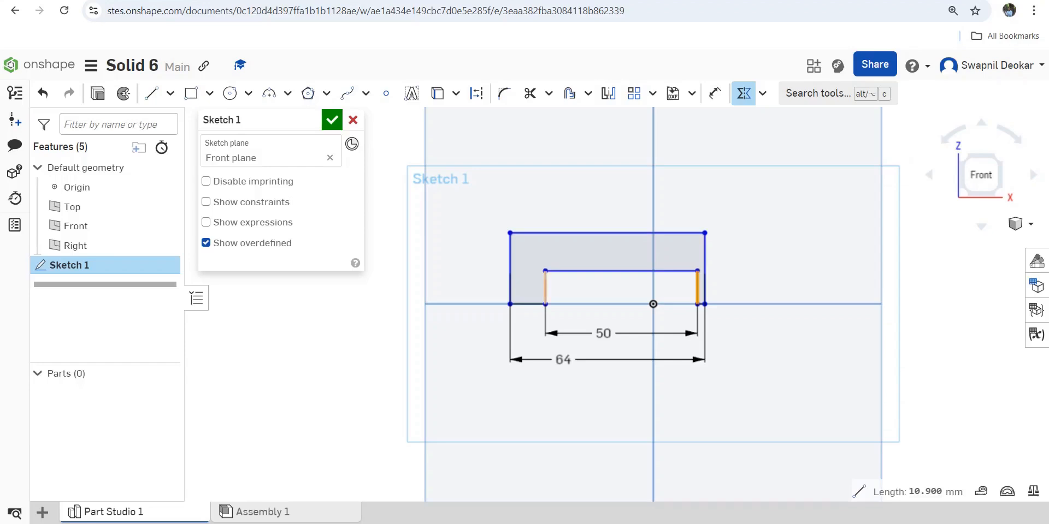
{"action": "left_click", "coordinate": [545, 286]}
{"action": "left_click", "coordinate": [653, 257]}
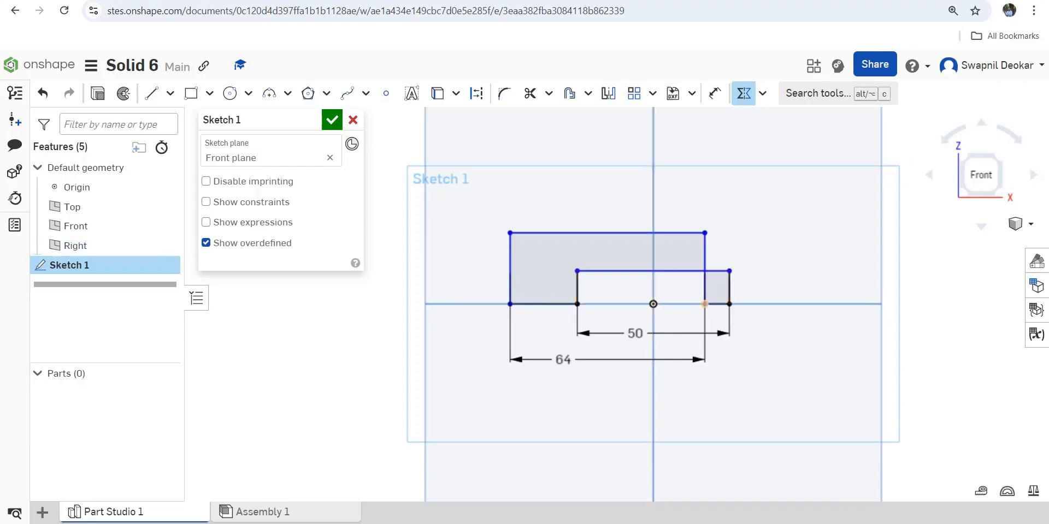
- Make the two outer vertical edges of the profile symmetric about the vertical axis through the origin
{"action": "left_click", "coordinate": [705, 287]}
{"action": "left_click", "coordinate": [510, 267]}
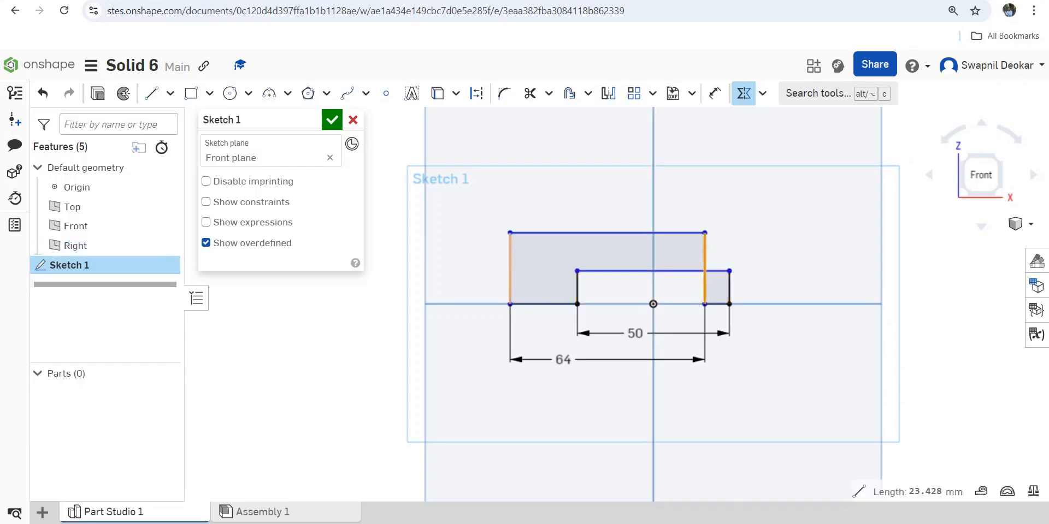
{"action": "left_click", "coordinate": [652, 257]}
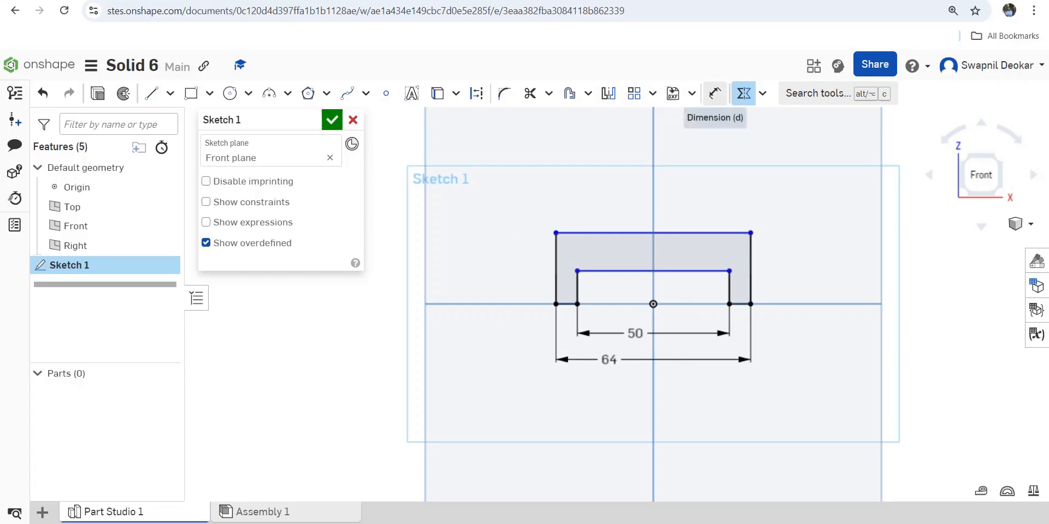
- Dimension the recess height to 6 mm along its inner vertical edge beside the foot
{"action": "left_click", "coordinate": [715, 93]}
{"action": "left_click", "coordinate": [578, 287]}
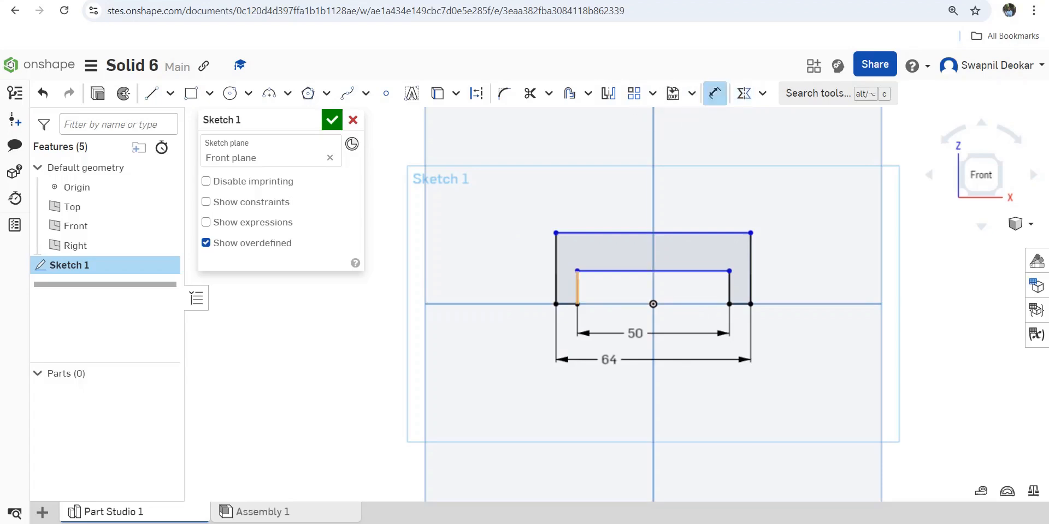
{"action": "left_click", "coordinate": [592, 288]}
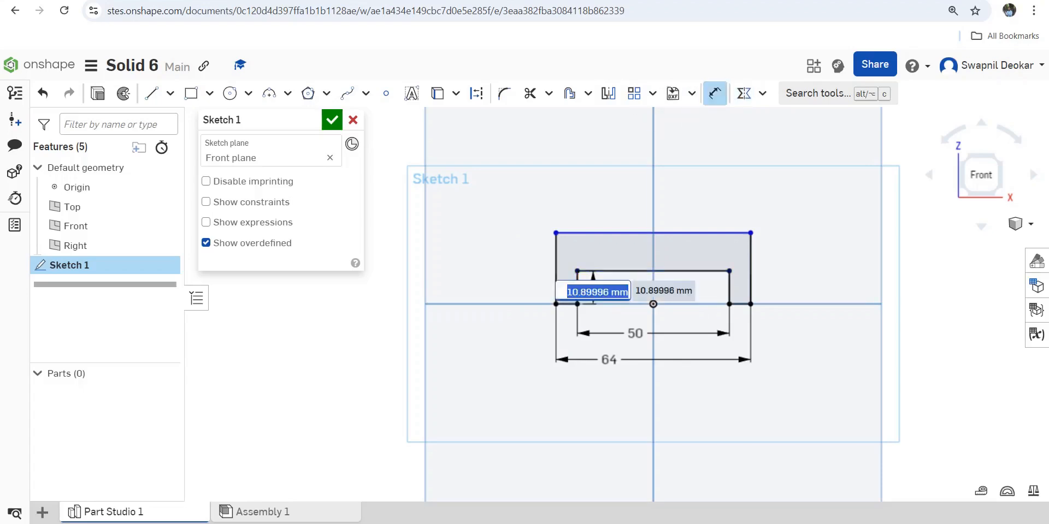
{"action": "type", "text": "6"}
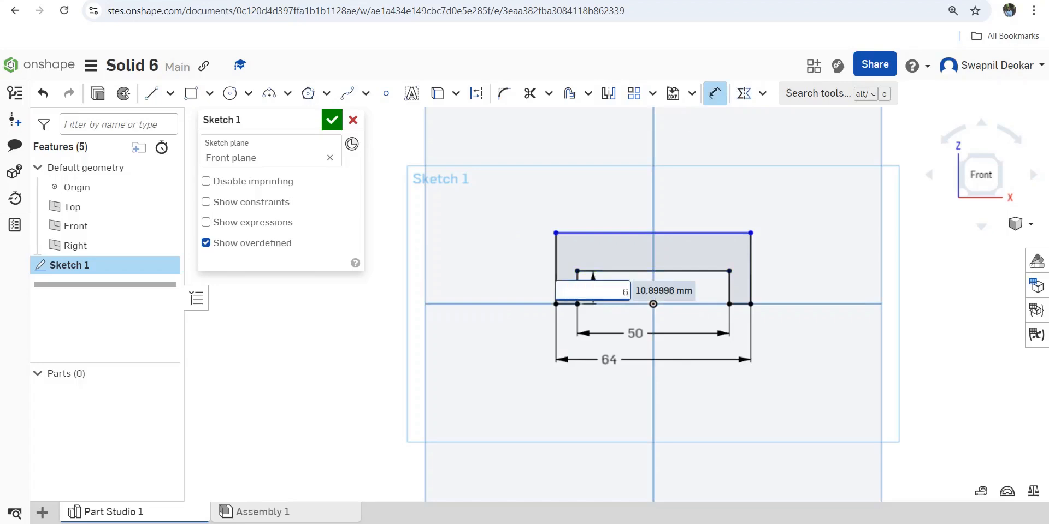
{"action": "key", "text": "Return"}
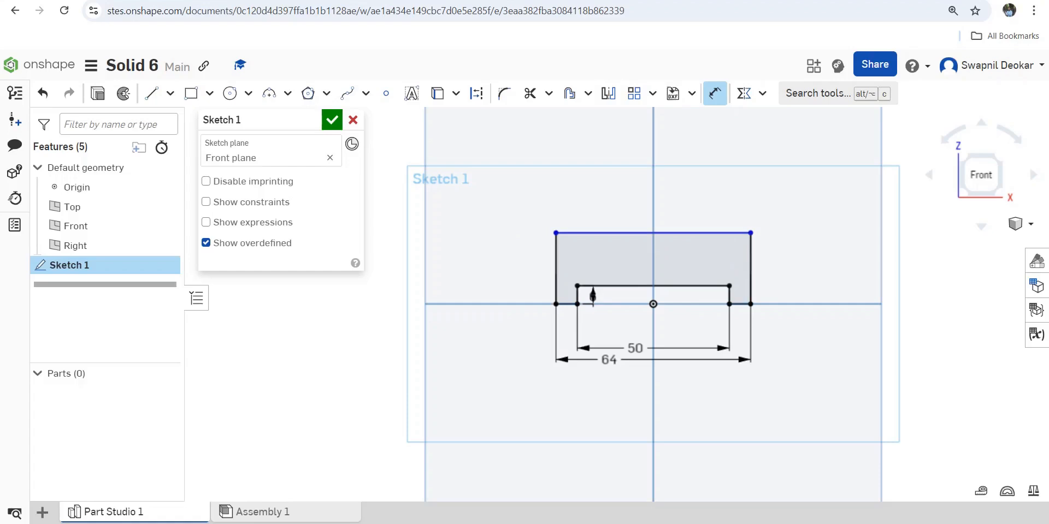
- Dimension the profile's overall height to 19 mm on the outer vertical edge and finish the sketch
{"action": "left_click", "coordinate": [750, 268]}
{"action": "left_click", "coordinate": [788, 281]}
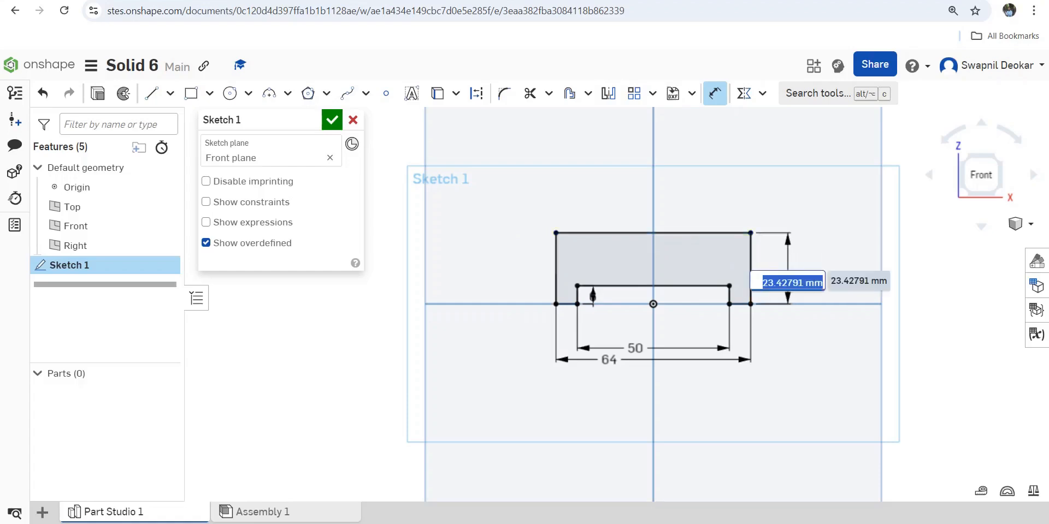
{"action": "type", "text": "19"}
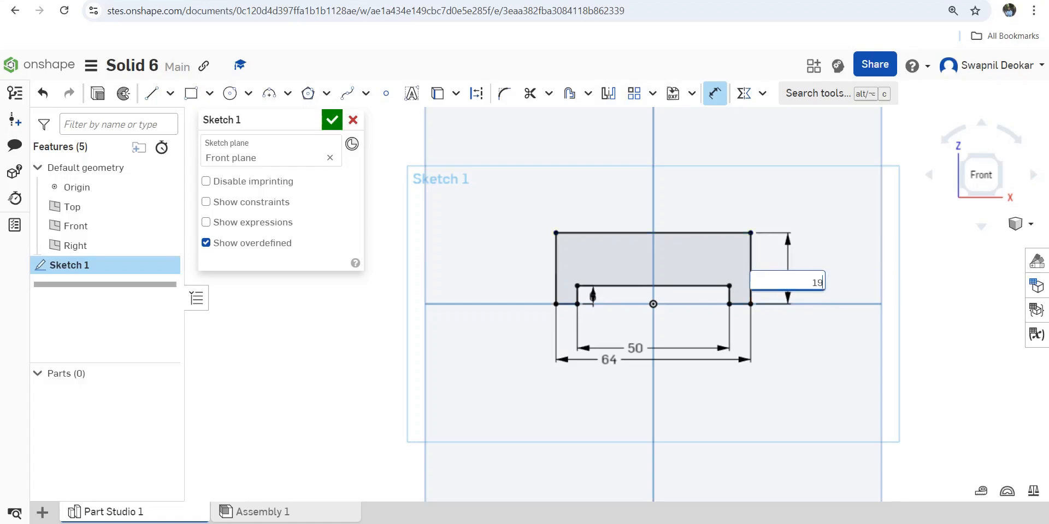
{"action": "key", "text": "Return"}
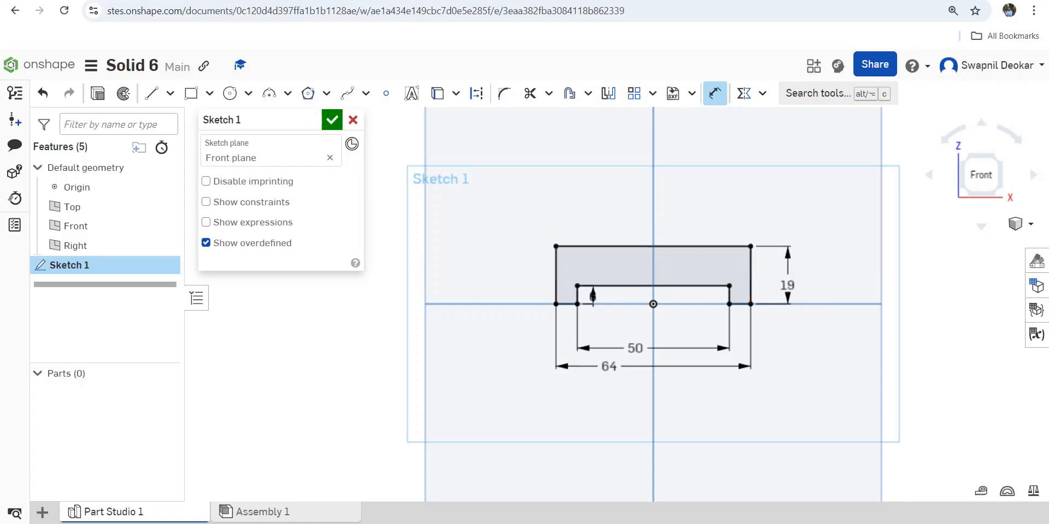
{"action": "left_click", "coordinate": [332, 119]}
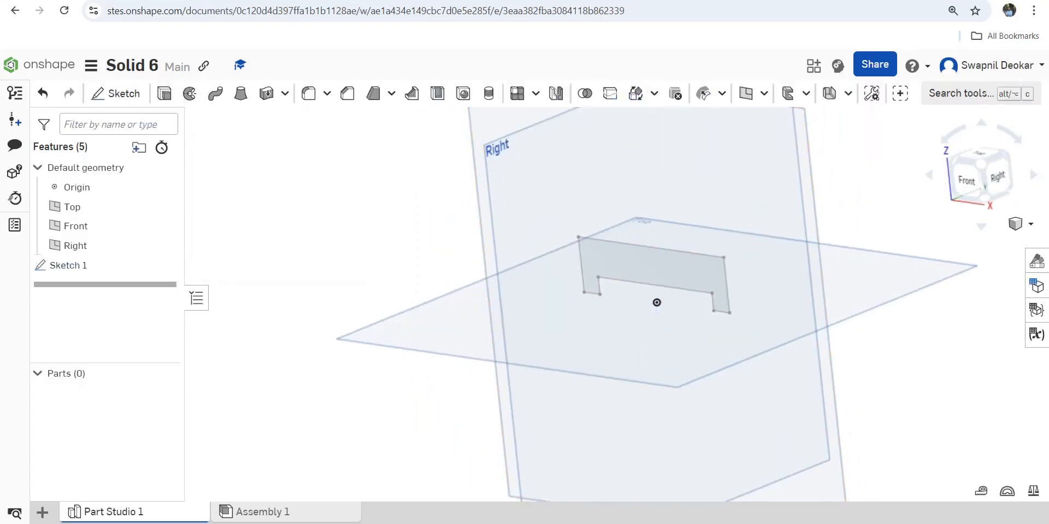
- Extrude the inverted-U profile as a new solid with a blind depth of 100 mm
{"action": "key", "text": "shift+e"}
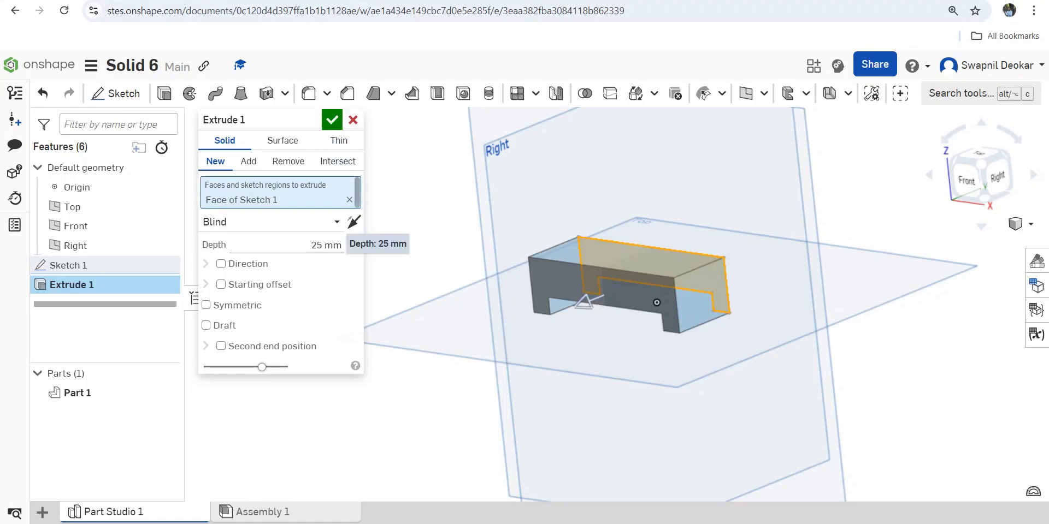
{"action": "left_click", "coordinate": [326, 244]}
{"action": "type", "text": "100"}
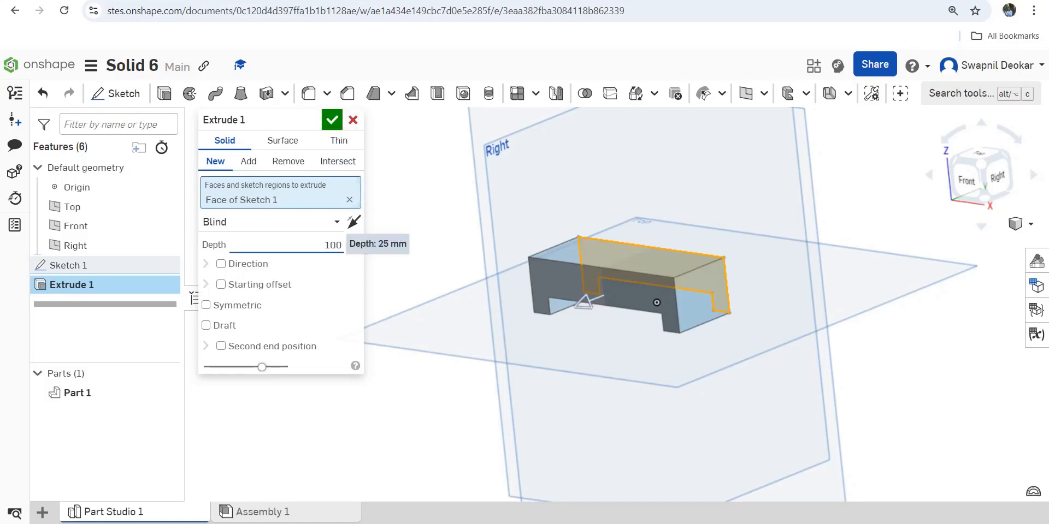
{"action": "key", "text": "Return"}
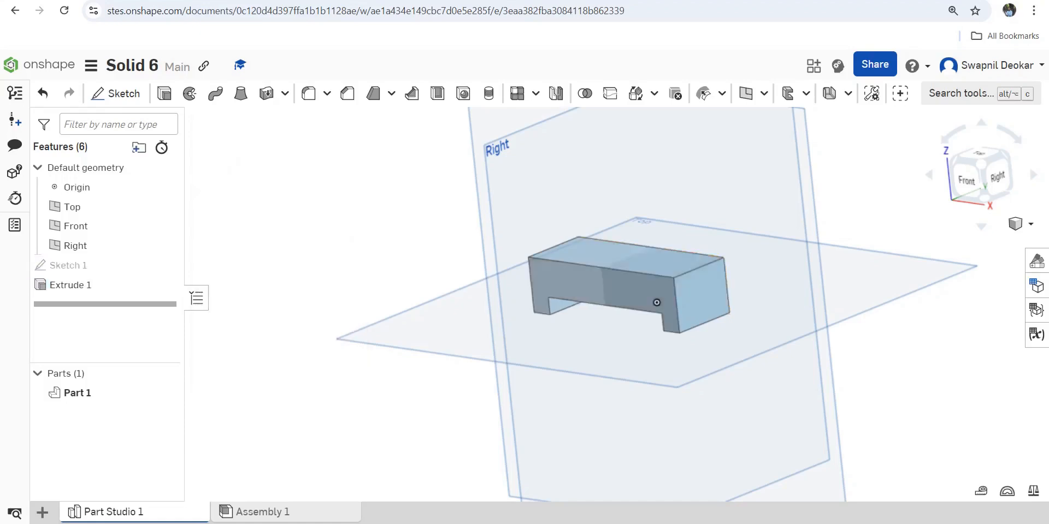
- Start a sketch on the block's top face and draw a full-width rectangle about 30 mm deep from the edge at the origin
{"action": "right_click_drag", "start_coordinate": [654, 300], "coordinate": [612, 236]}
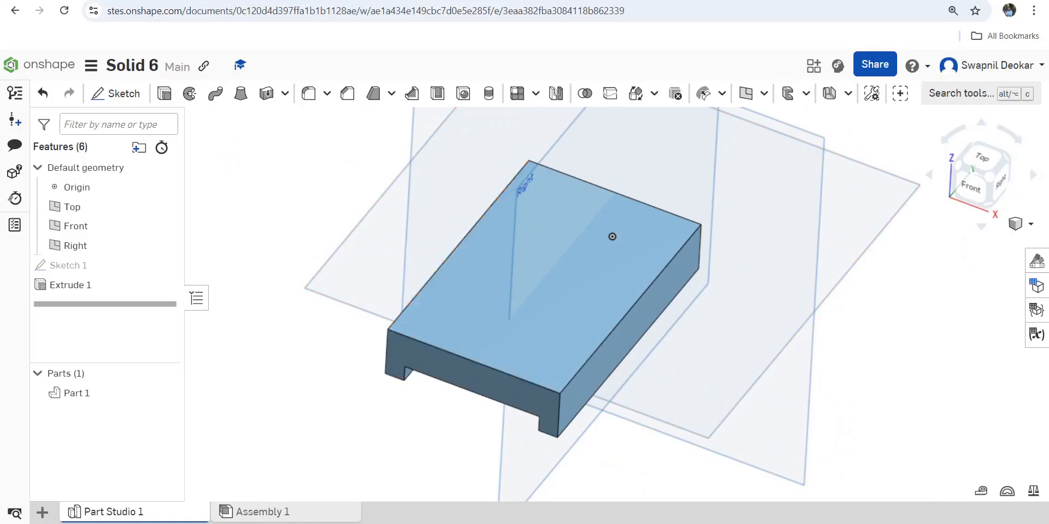
{"action": "left_click", "coordinate": [116, 93]}
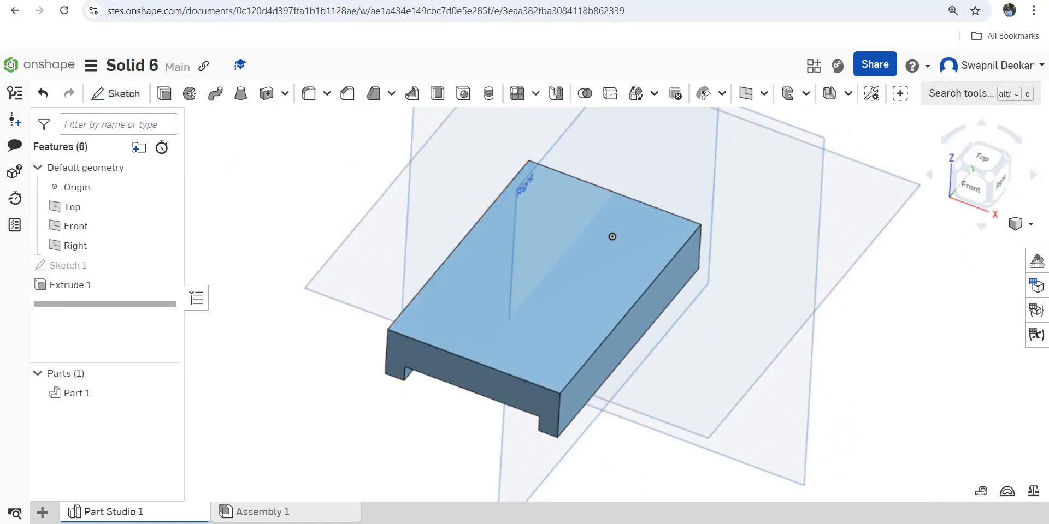
{"action": "left_click", "coordinate": [612, 237]}
{"action": "right_click", "coordinate": [612, 237]}
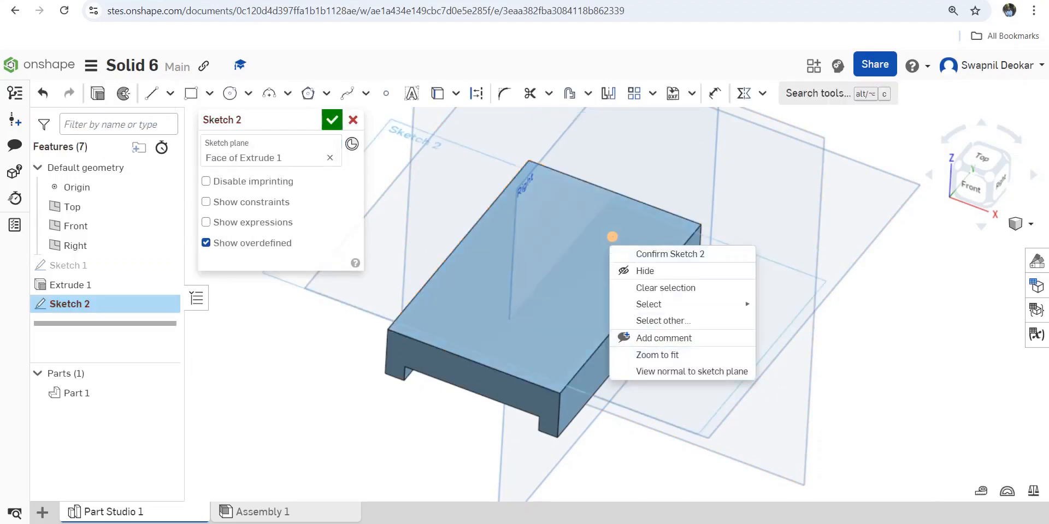
{"action": "left_click", "coordinate": [691, 371]}
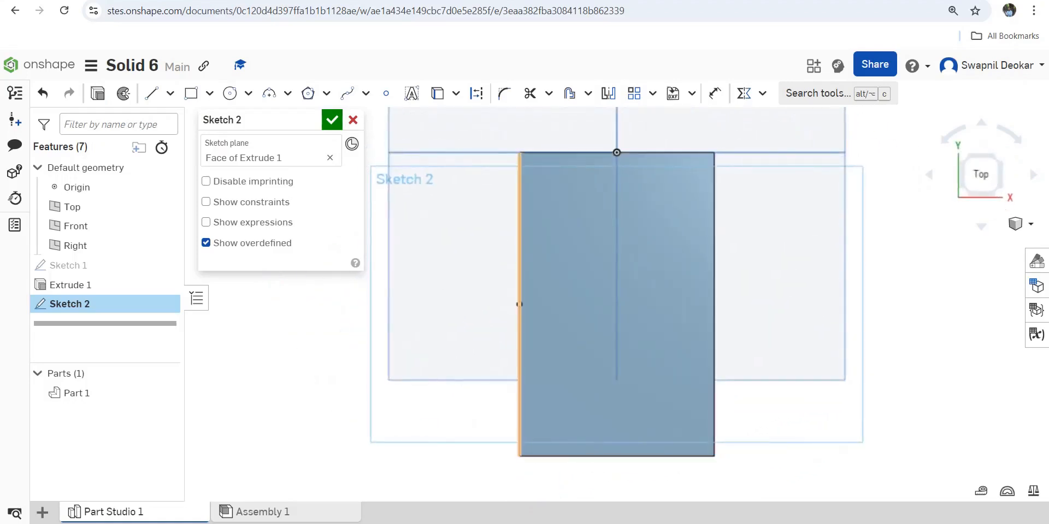
{"action": "left_click", "coordinate": [190, 93]}
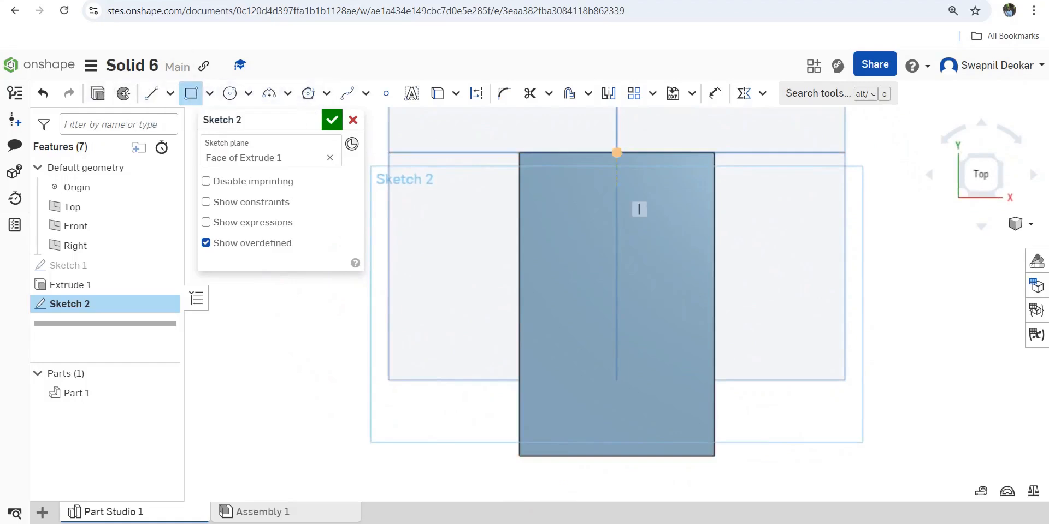
{"action": "left_click", "coordinate": [519, 152]}
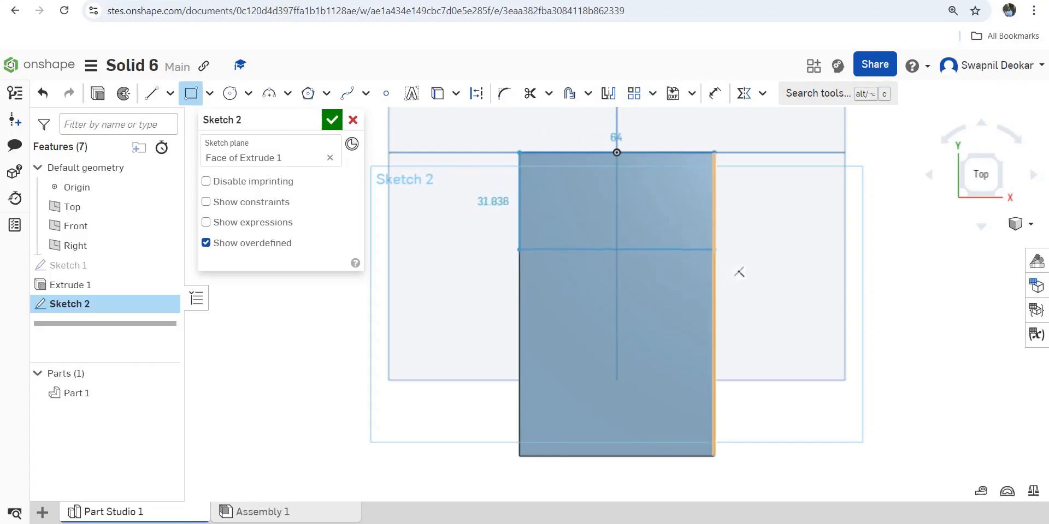
{"action": "left_click", "coordinate": [714, 243]}
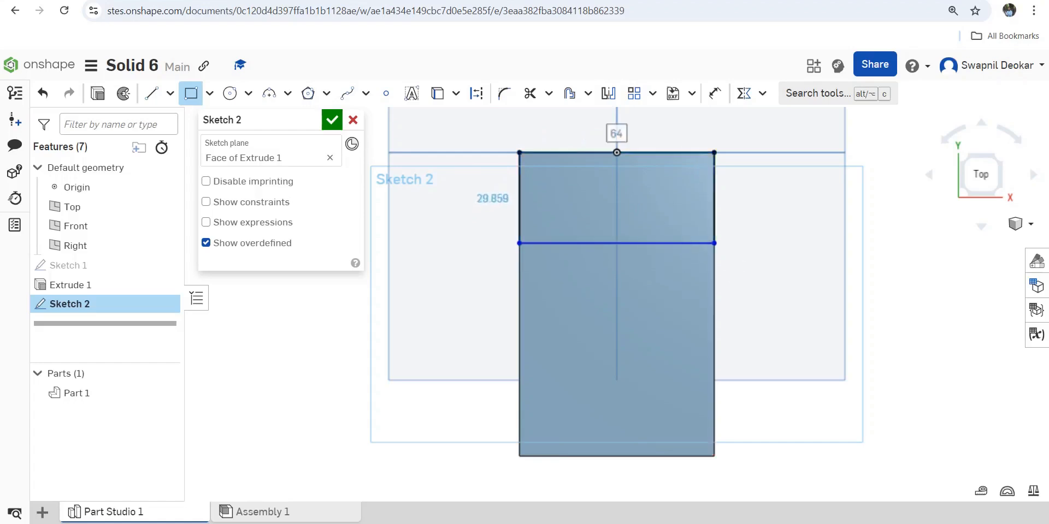
- Dimension the rectangle's side edge to 38 mm and finish the sketch
{"action": "key", "text": "d"}
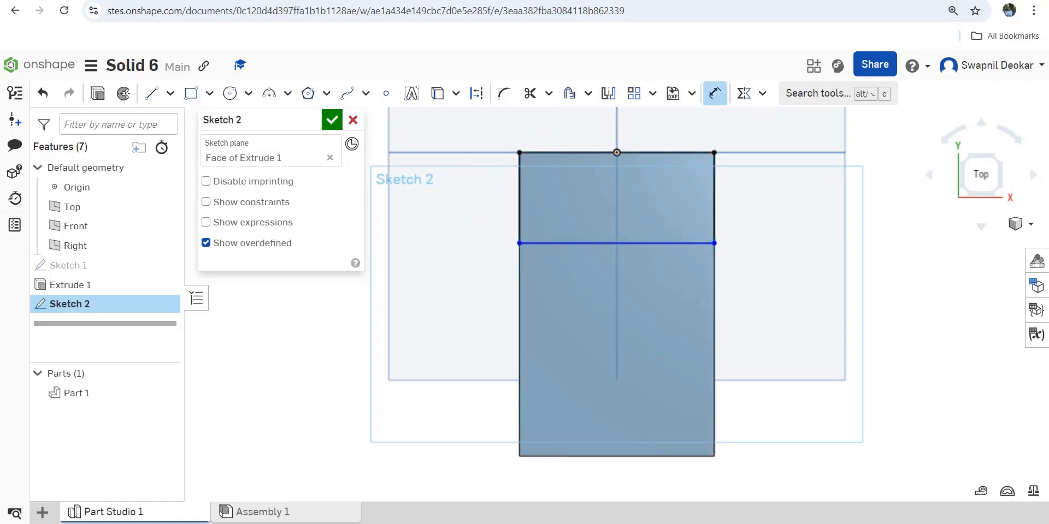
{"action": "left_click", "coordinate": [519, 198]}
{"action": "left_click", "coordinate": [491, 183]}
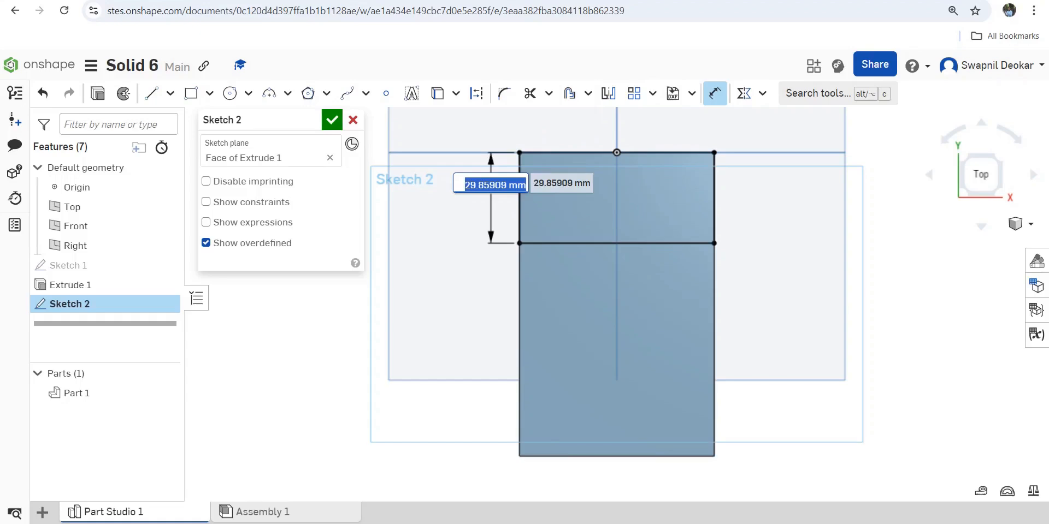
{"action": "type", "text": "38"}
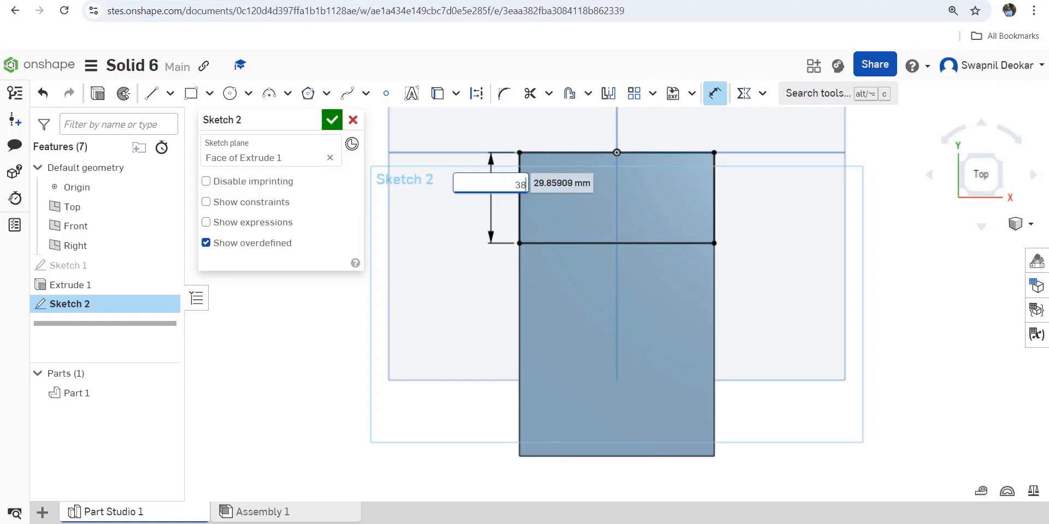
{"action": "key", "text": "Return"}
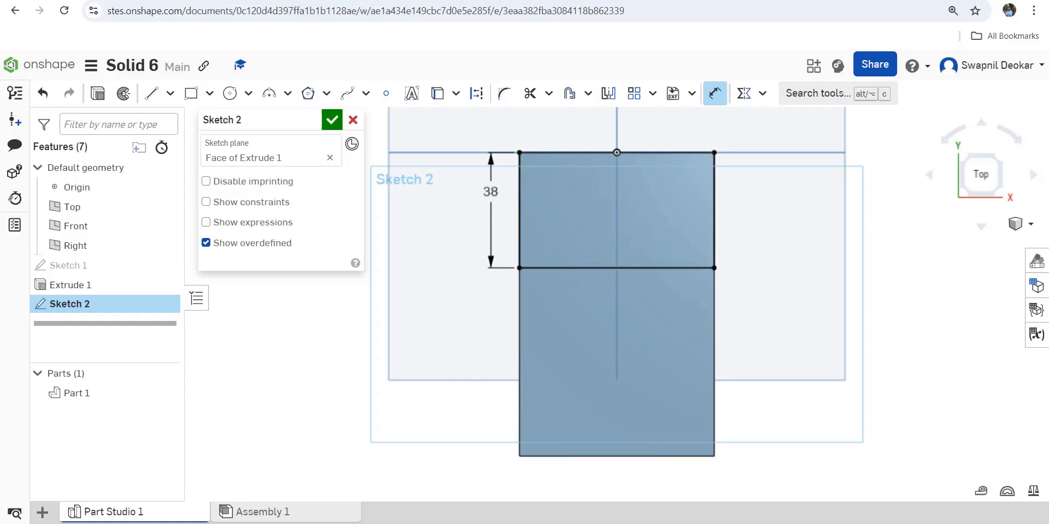
{"action": "left_click", "coordinate": [331, 120]}
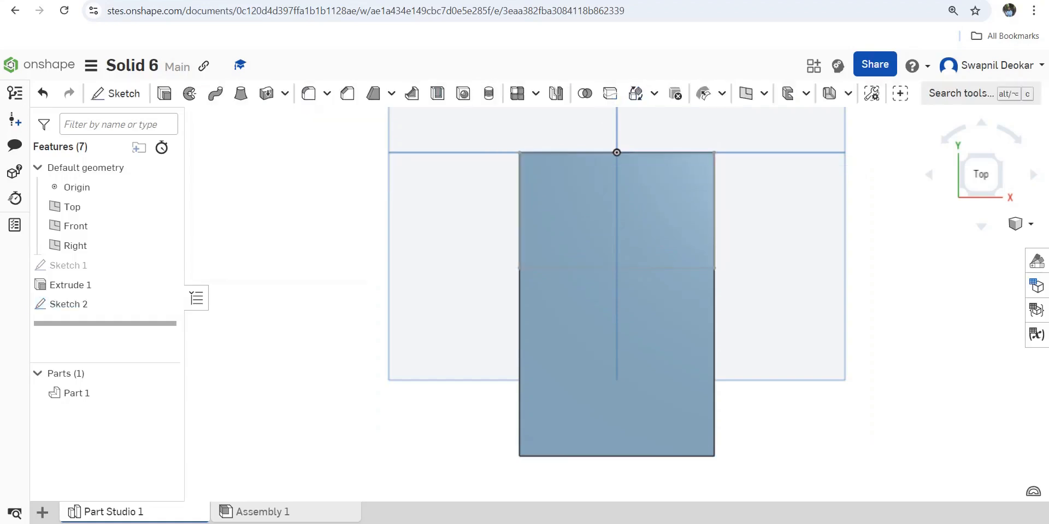
- Extrude the 38 mm rectangle upward by 44-19 mm, adding the raised block to the existing part
{"action": "right_click_drag", "start_coordinate": [539, 426], "coordinate": [541, 410]}
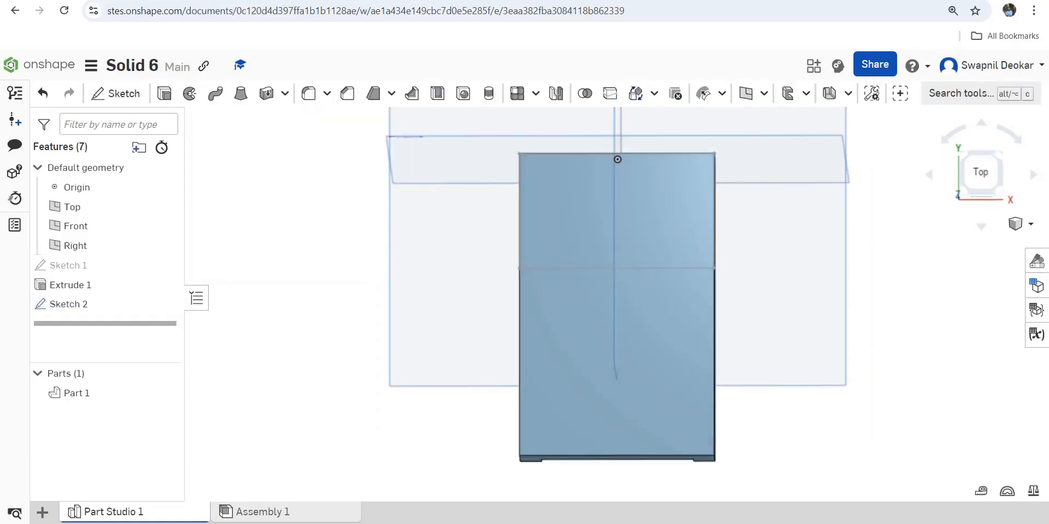
{"action": "left_click", "coordinate": [164, 93]}
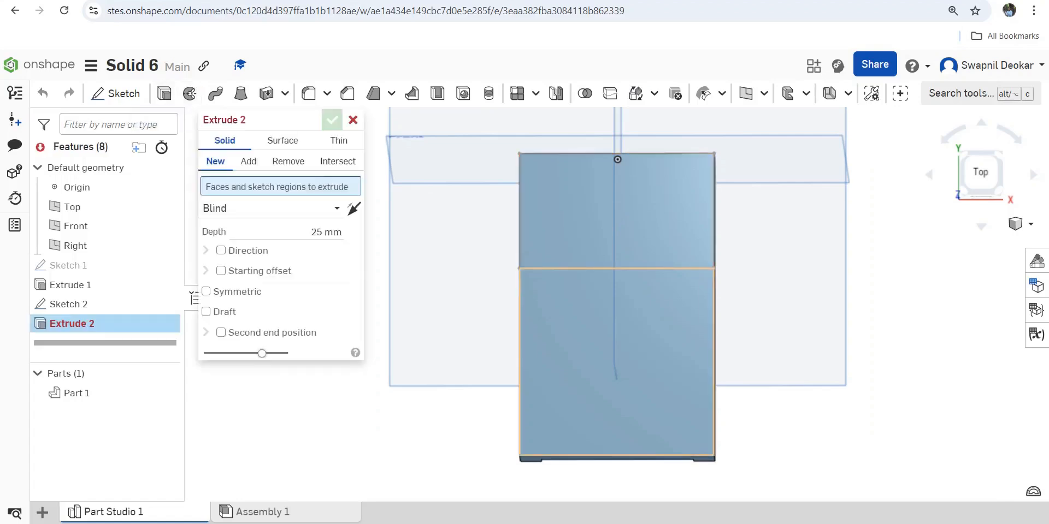
{"action": "right_click_drag", "start_coordinate": [616, 351], "coordinate": [682, 284]}
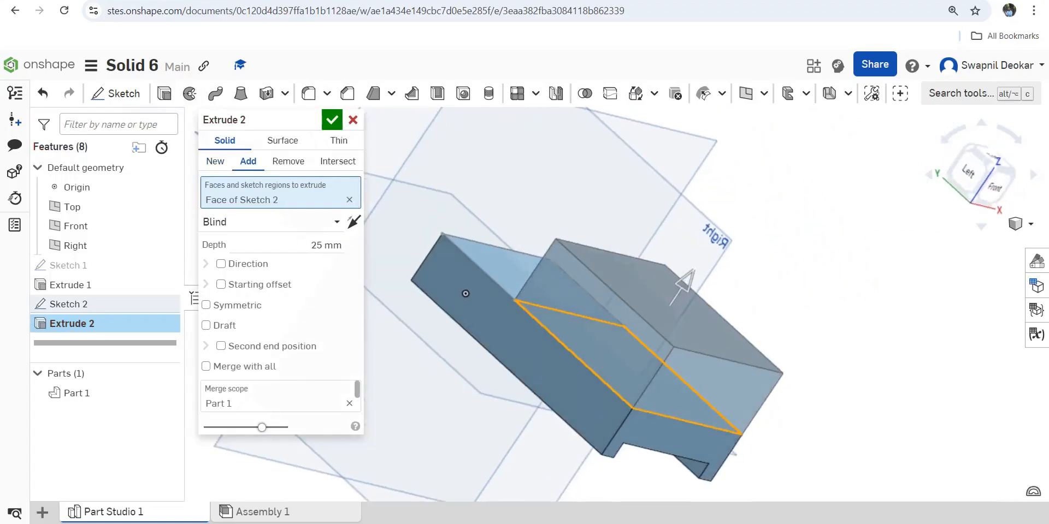
{"action": "key", "text": "ctrl+z"}
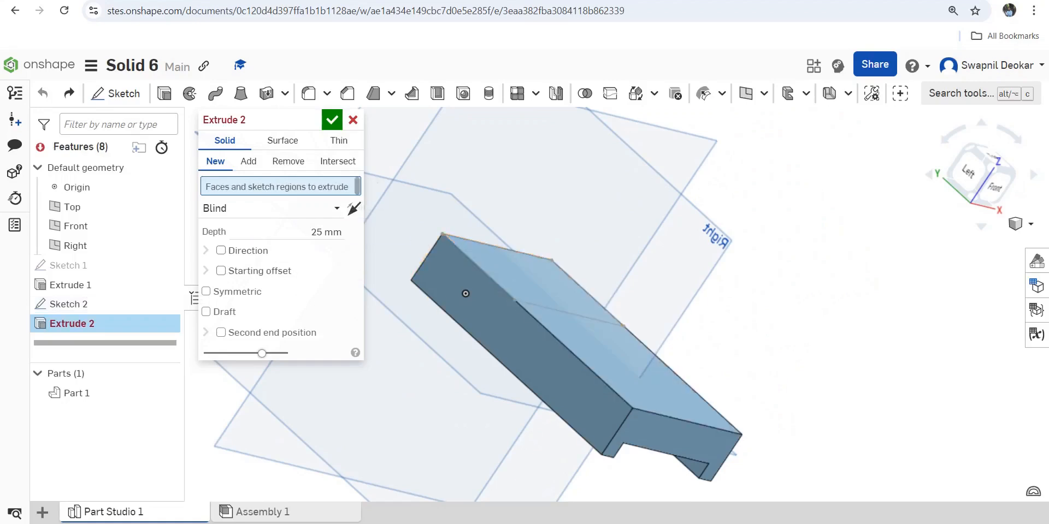
{"action": "left_click", "coordinate": [175, 305]}
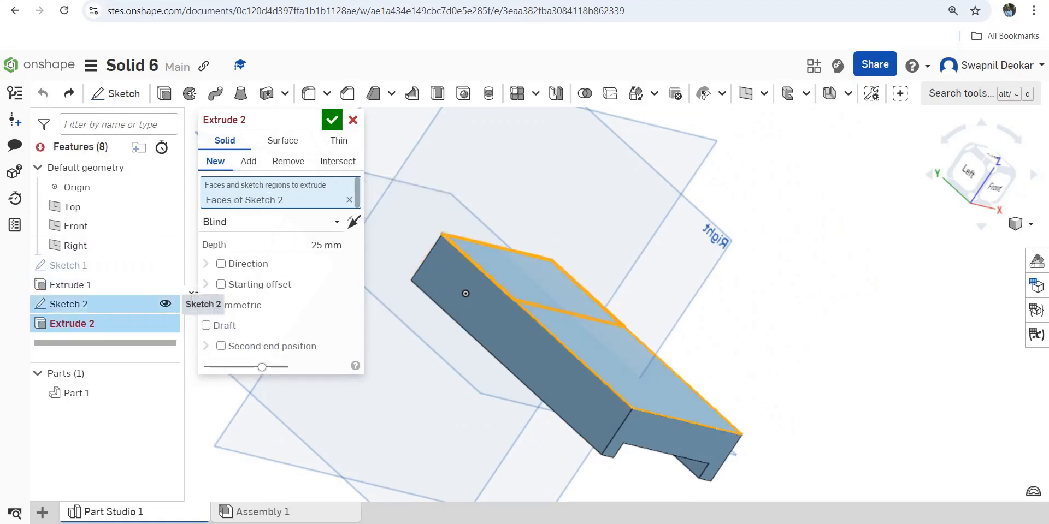
{"action": "right_click_drag", "start_coordinate": [710, 306], "coordinate": [530, 295]}
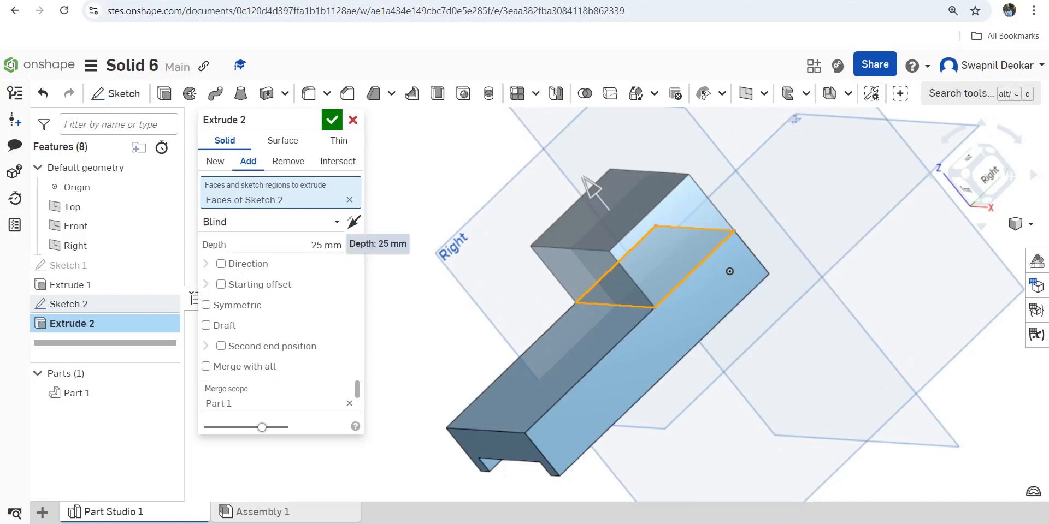
{"action": "left_click", "coordinate": [325, 245]}
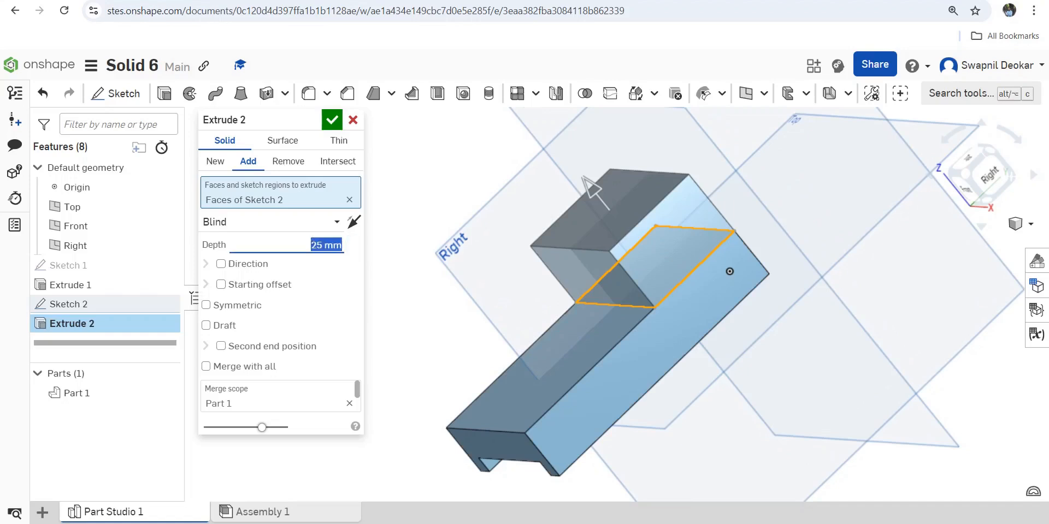
{"action": "type", "text": "44-19"}
{"action": "key", "text": "Return"}
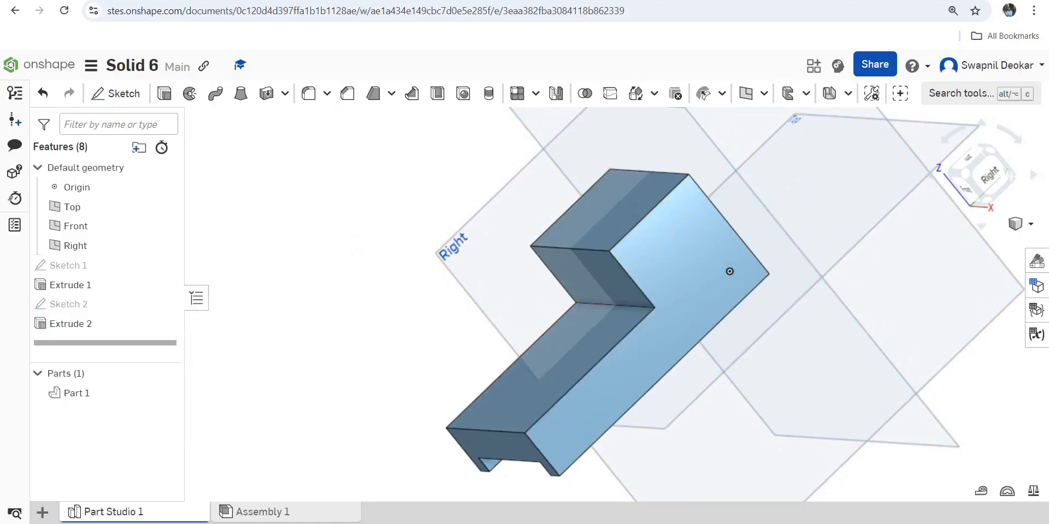
- Show the part in isometric view and switch to the PowerPoint slide with the reference drawing
{"action": "right_click", "coordinate": [398, 323]}
{"action": "left_click", "coordinate": [423, 375]}
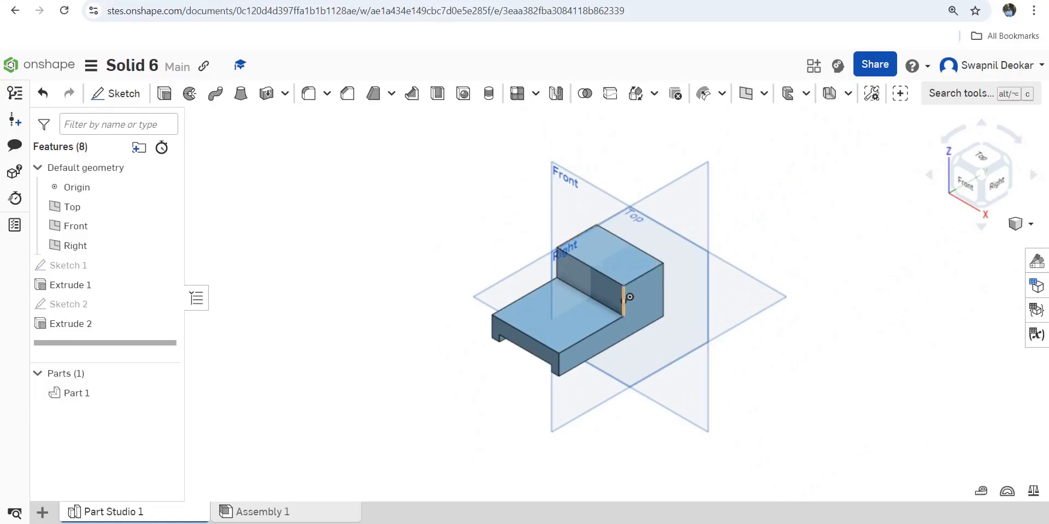
{"action": "key", "text": "alt+Tab"}
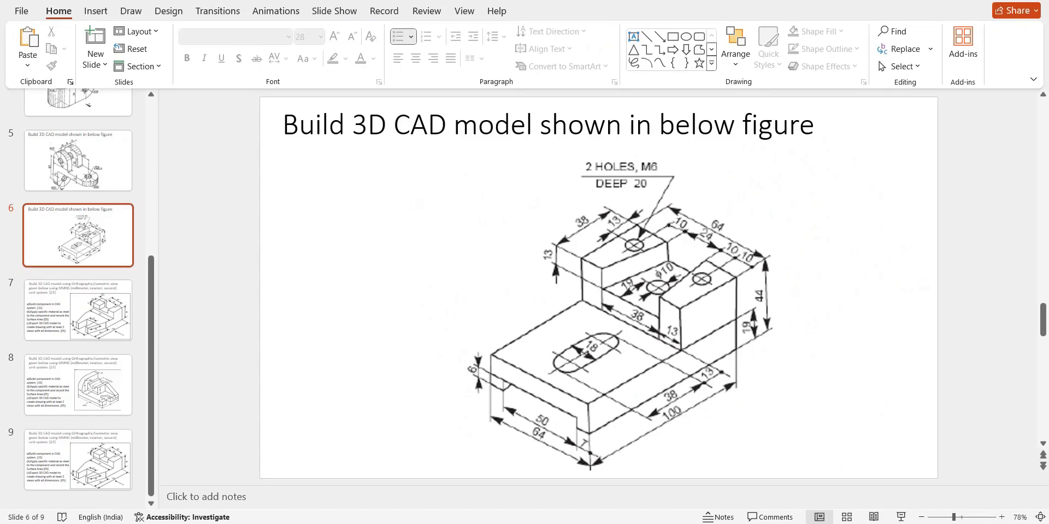
- Switch back to Onshape and start a sketch on the lower step's top face, viewed normal to the sketch plane
{"action": "left_click", "coordinate": [649, 522]}
{"action": "left_click", "coordinate": [97, 93]}
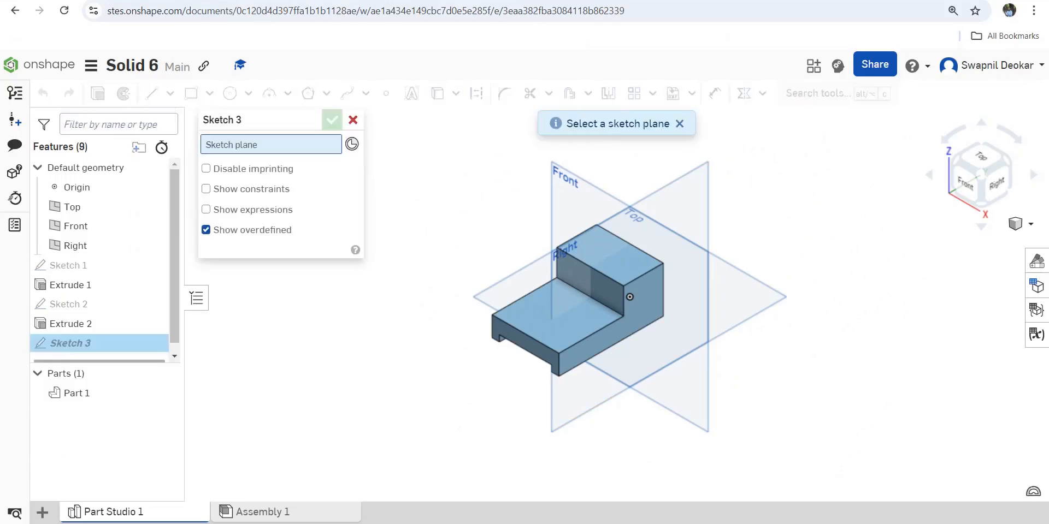
{"action": "left_click", "coordinate": [612, 316]}
{"action": "right_click", "coordinate": [573, 298]}
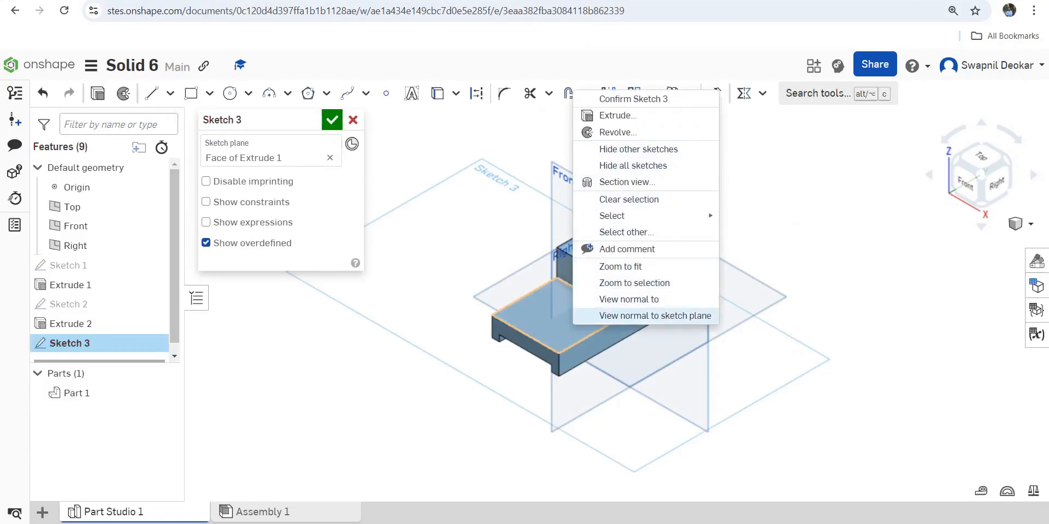
{"action": "left_click", "coordinate": [655, 315]}
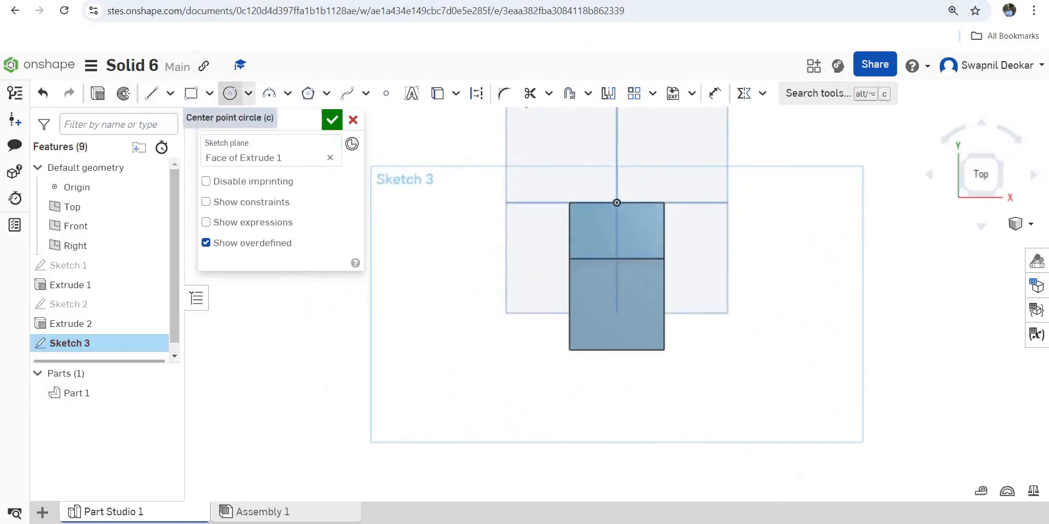
- Draw two circles about 15.6 mm and 16.8 mm in diameter on the lower step's centreline, the larger one farther from the raised block
{"action": "left_click", "coordinate": [230, 93]}
{"action": "scroll", "coordinate": [591, 314], "scroll_direction": "up", "scroll_amount": 3}
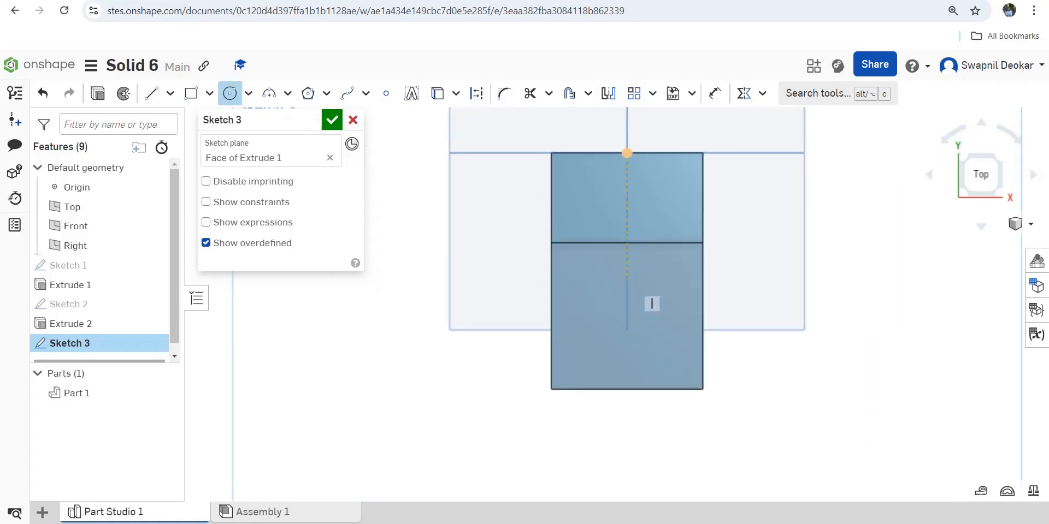
{"action": "left_click", "coordinate": [626, 287]}
{"action": "left_click", "coordinate": [645, 287]}
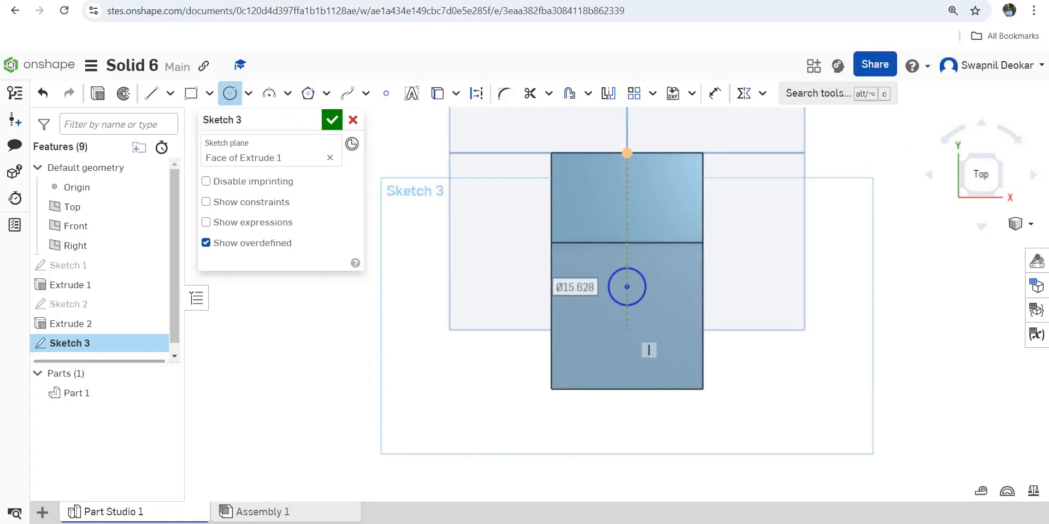
{"action": "left_click", "coordinate": [626, 327]}
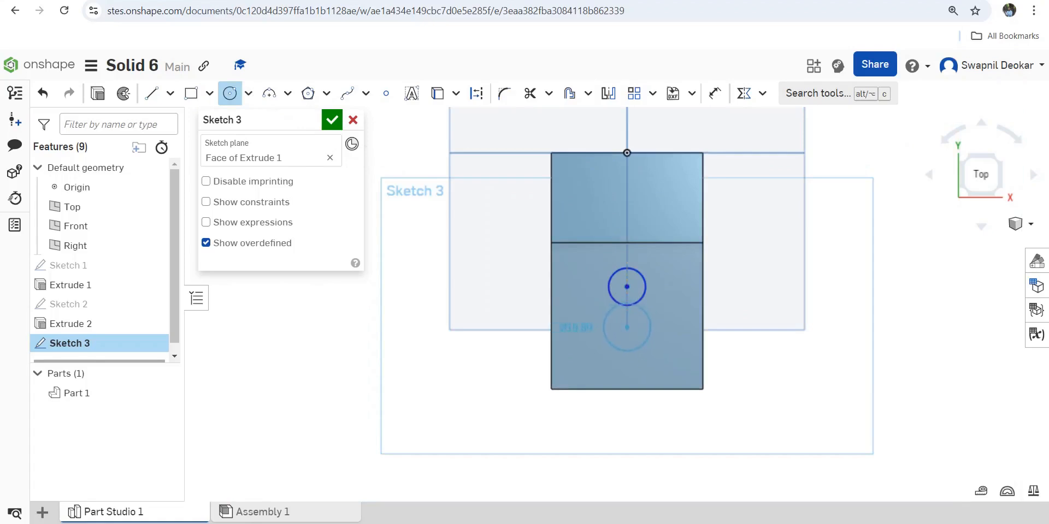
{"action": "left_click", "coordinate": [647, 327]}
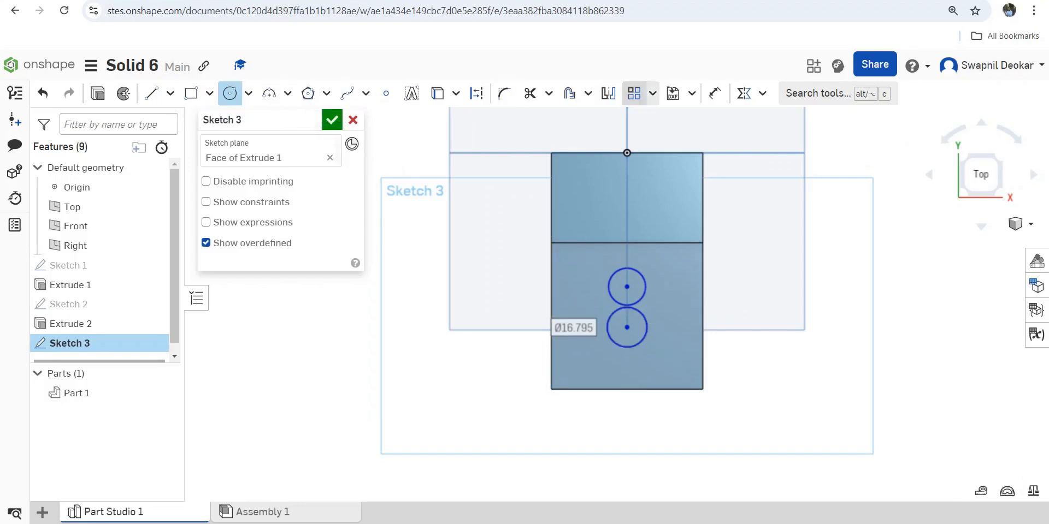
- Dimension both circles to a diameter of 18 mm
{"action": "left_click", "coordinate": [714, 94]}
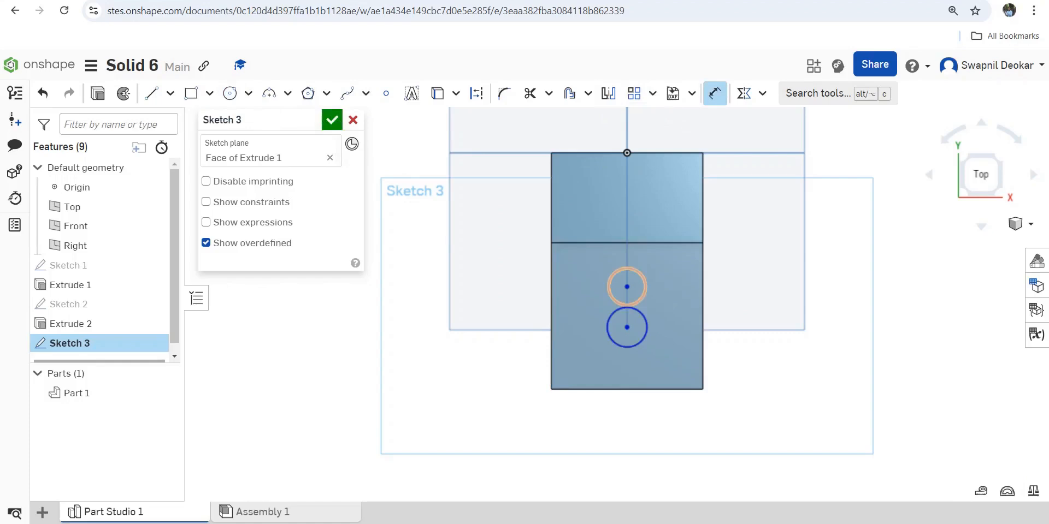
{"action": "left_click", "coordinate": [645, 282]}
{"action": "left_click", "coordinate": [749, 271]}
{"action": "key", "text": "BackSpace"}
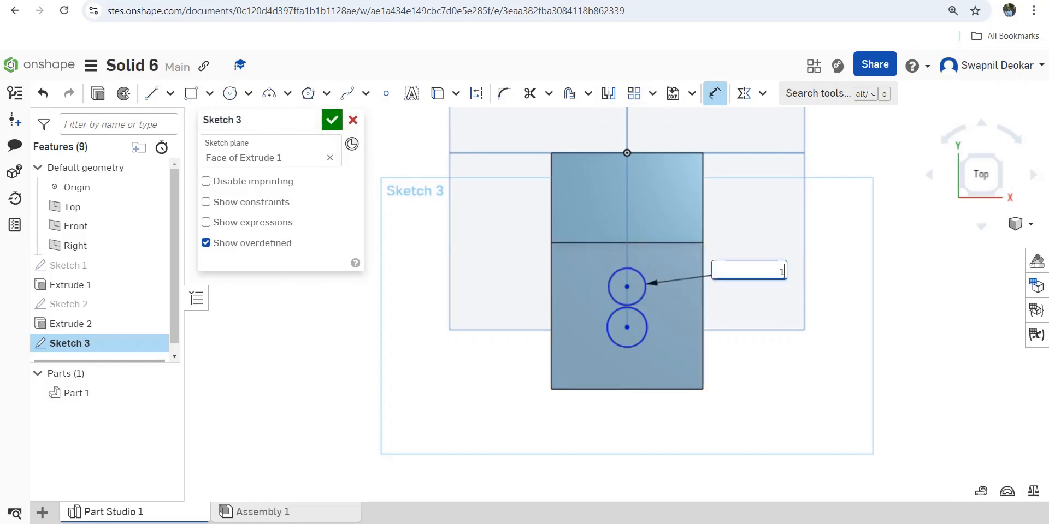
{"action": "type", "text": "18"}
{"action": "key", "text": "Return"}
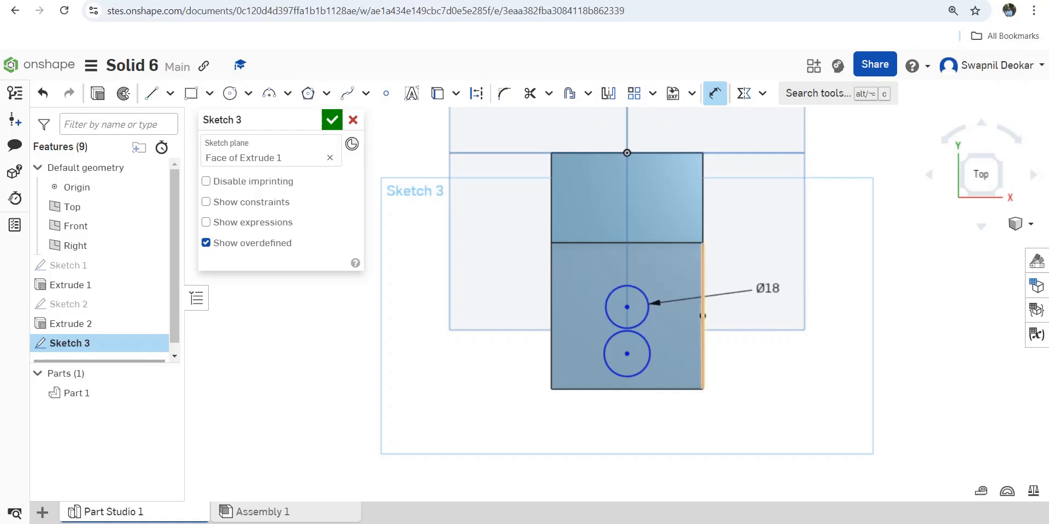
{"action": "left_click", "coordinate": [647, 343]}
{"action": "left_click", "coordinate": [781, 343]}
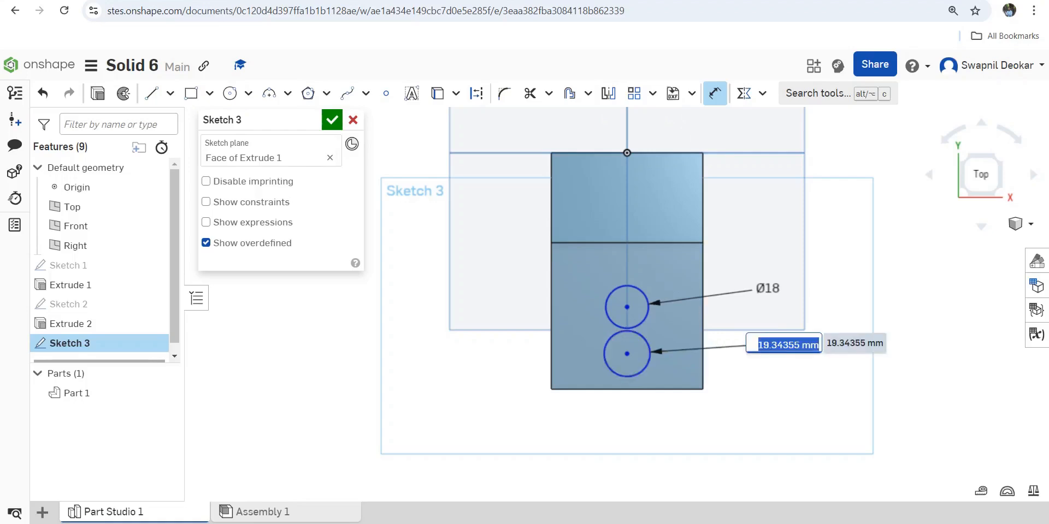
{"action": "key", "text": "BackSpace"}
{"action": "type", "text": "18"}
{"action": "key", "text": "Return"}
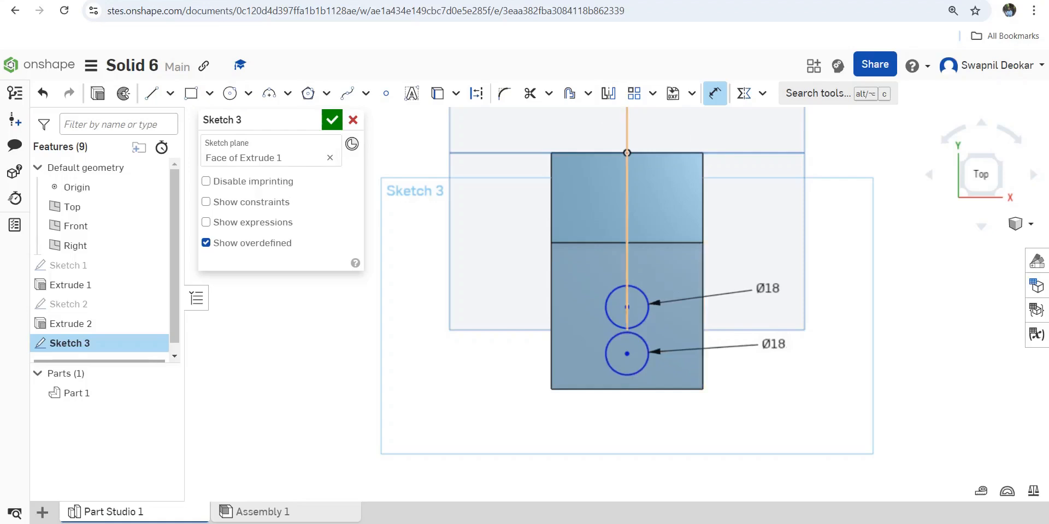
- Dimension the distance between the two circle centres to 20 mm, consulting the reference drawing in PowerPoint
{"action": "left_click", "coordinate": [627, 307]}
{"action": "left_click", "coordinate": [627, 354]}
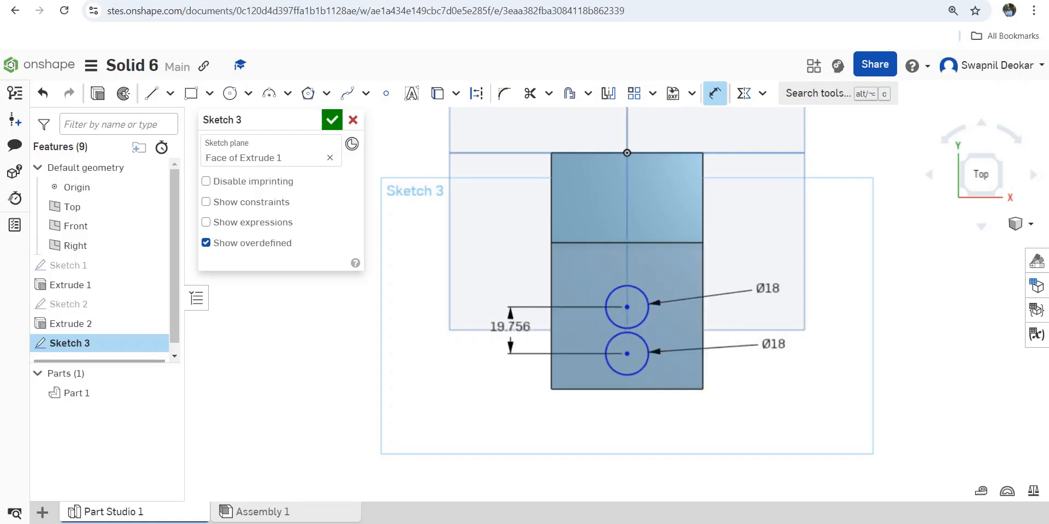
{"action": "left_click", "coordinate": [511, 327]}
{"action": "key", "text": "alt+Tab"}
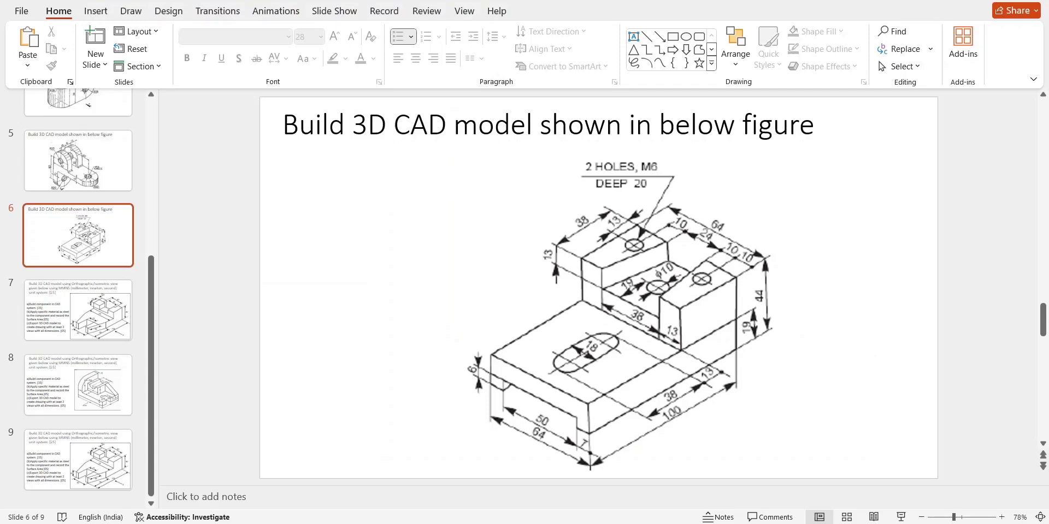
{"action": "key", "text": "alt+Tab"}
{"action": "type", "text": "20"}
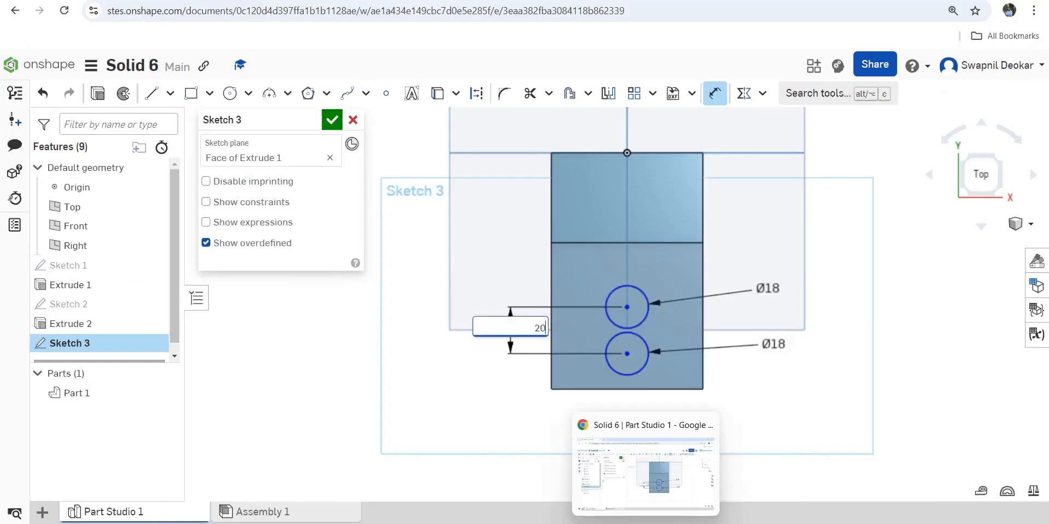
{"action": "key", "text": "Return"}
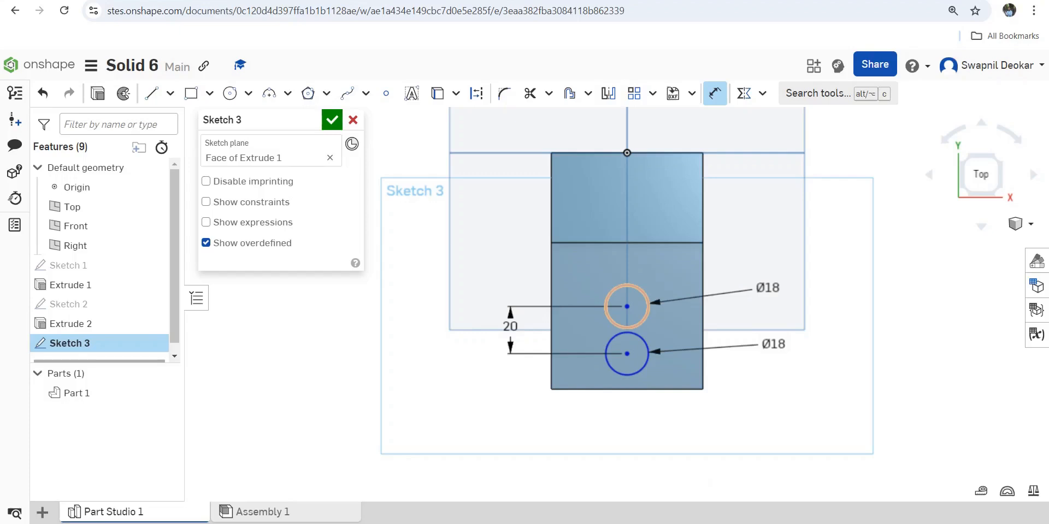
- Dimension the distance from the raised block's front edge to the near edge of the adjacent circle as 13 mm
{"action": "left_click", "coordinate": [614, 287]}
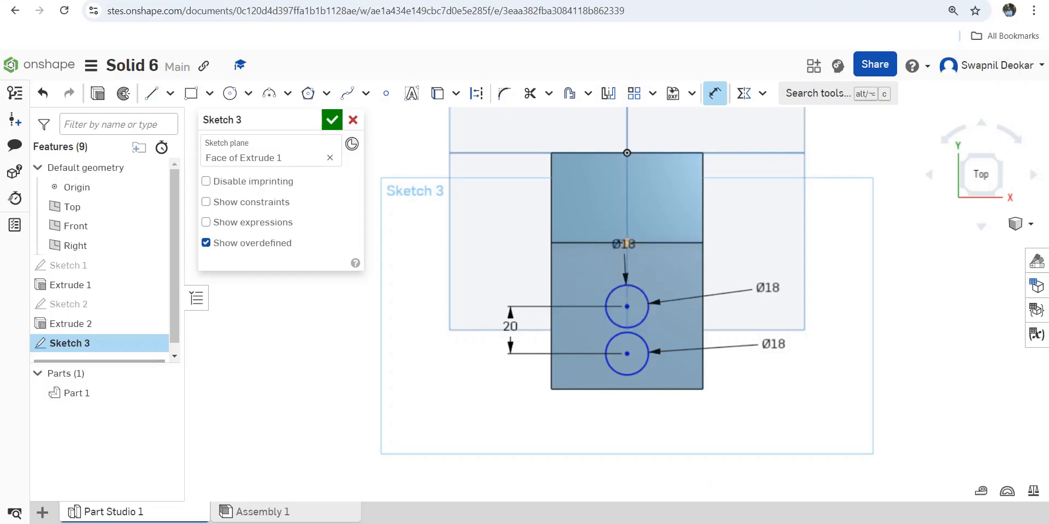
{"action": "left_click", "coordinate": [627, 243]}
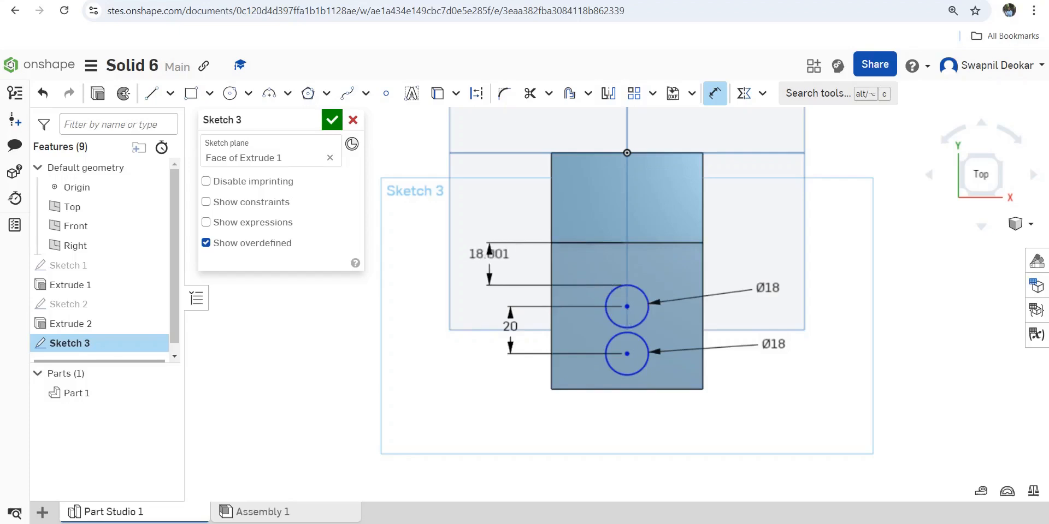
{"action": "left_click", "coordinate": [490, 268]}
{"action": "type", "text": "13"}
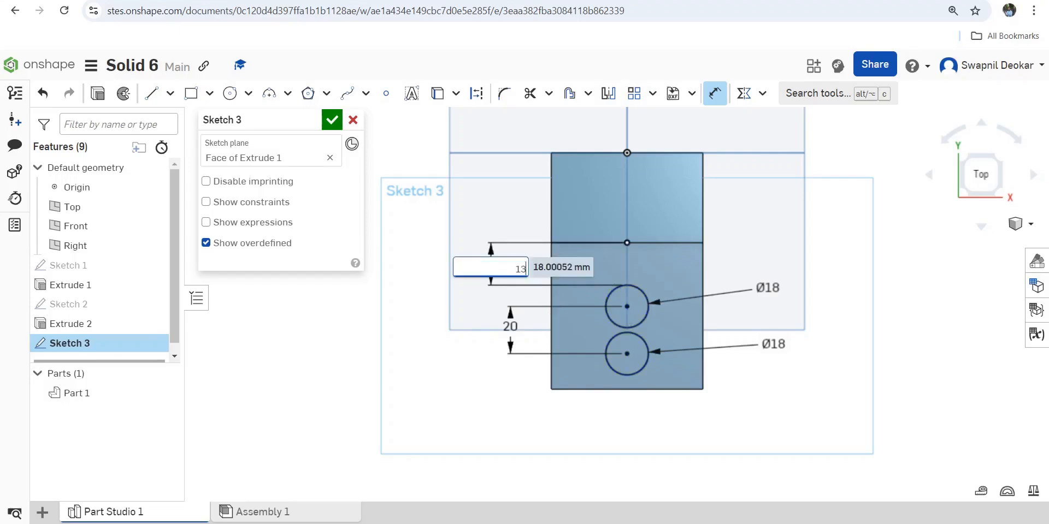
{"action": "key", "text": "Return"}
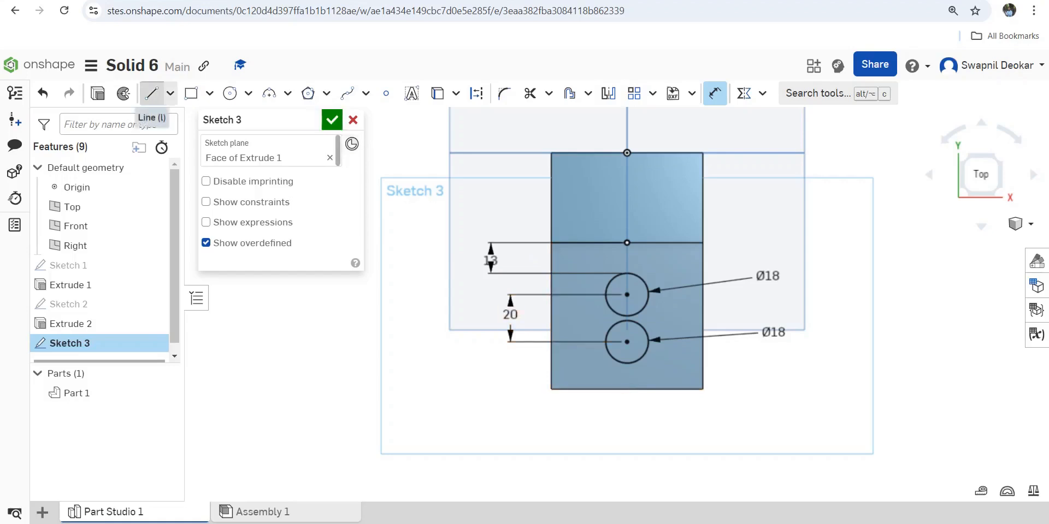
- Draw a vertical line on each side of the two circles, making the left one about 50 mm long
{"action": "left_click", "coordinate": [150, 93]}
{"action": "left_click", "coordinate": [595, 258]}
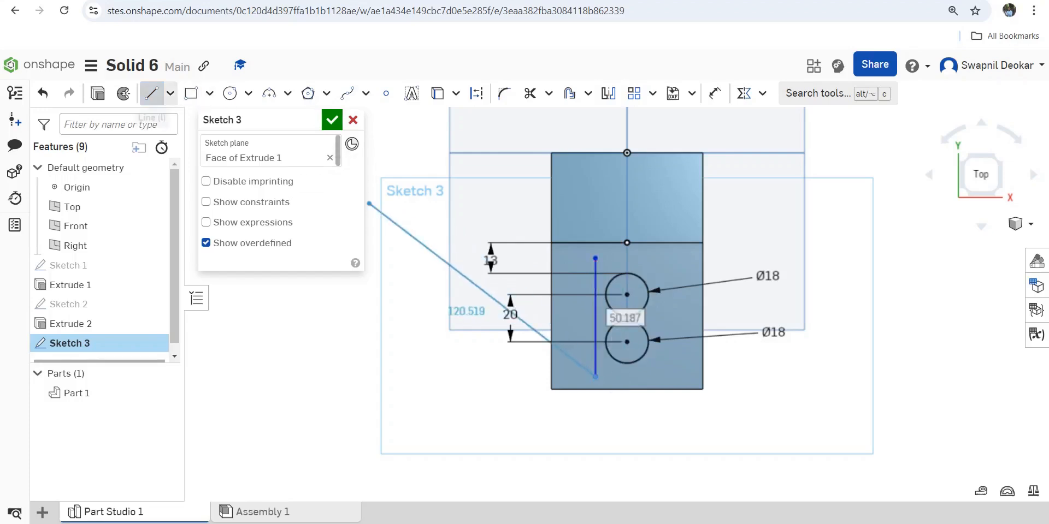
{"action": "left_click", "coordinate": [151, 93]}
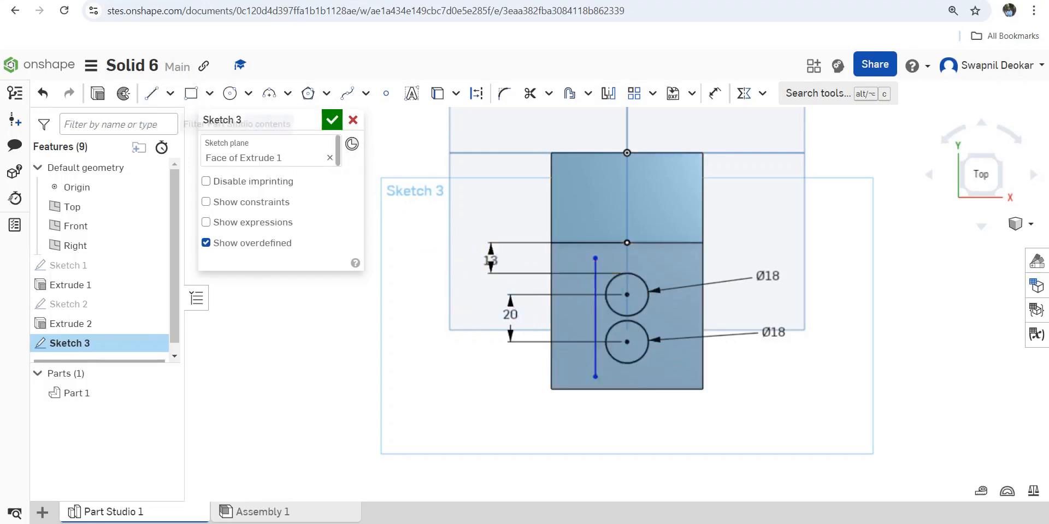
{"action": "left_click", "coordinate": [151, 94]}
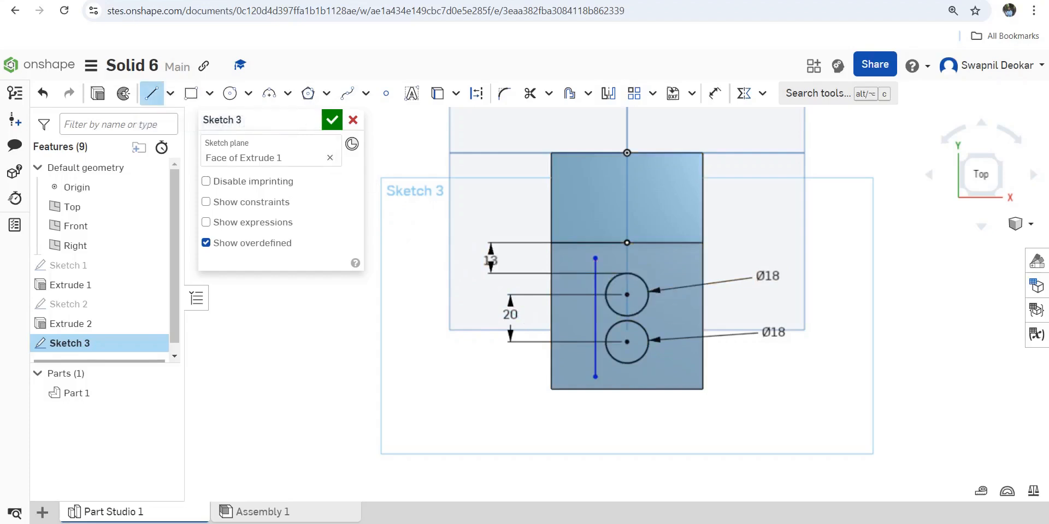
{"action": "left_click", "coordinate": [673, 266]}
{"action": "left_click", "coordinate": [673, 374]}
{"action": "key", "text": "Escape"}
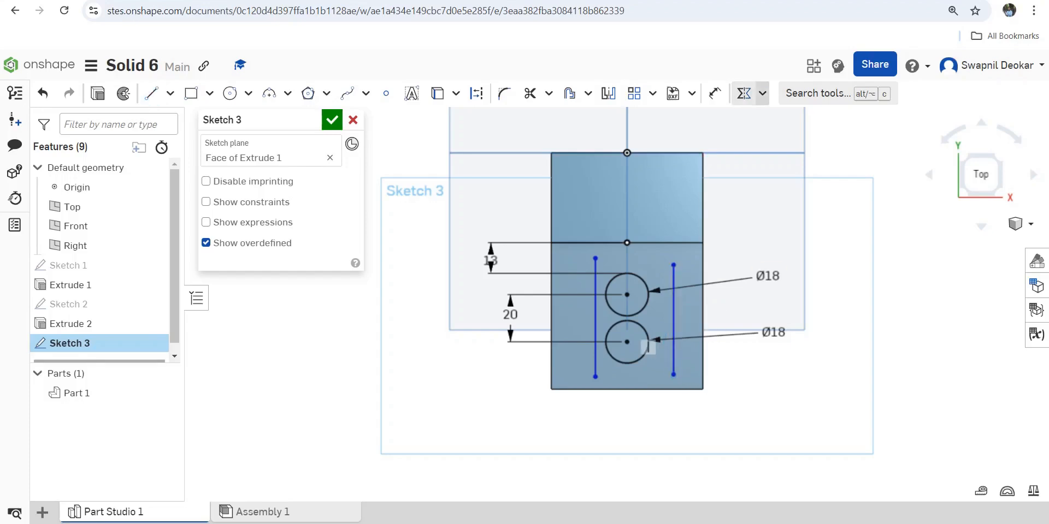
- Apply Tangent constraints between the upper circle and the vertical lines on both sides
{"action": "left_click", "coordinate": [762, 93]}
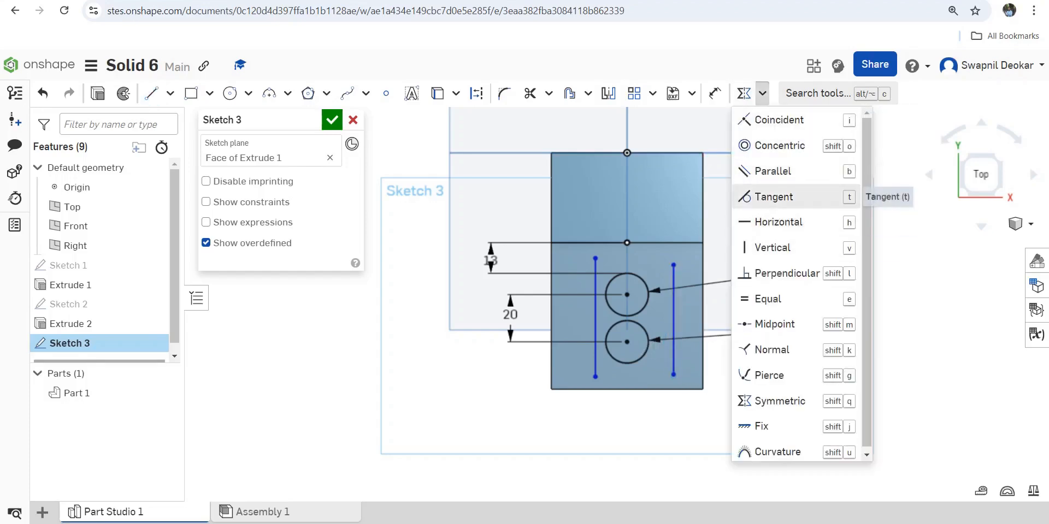
{"action": "left_click", "coordinate": [778, 197]}
{"action": "left_click", "coordinate": [606, 295]}
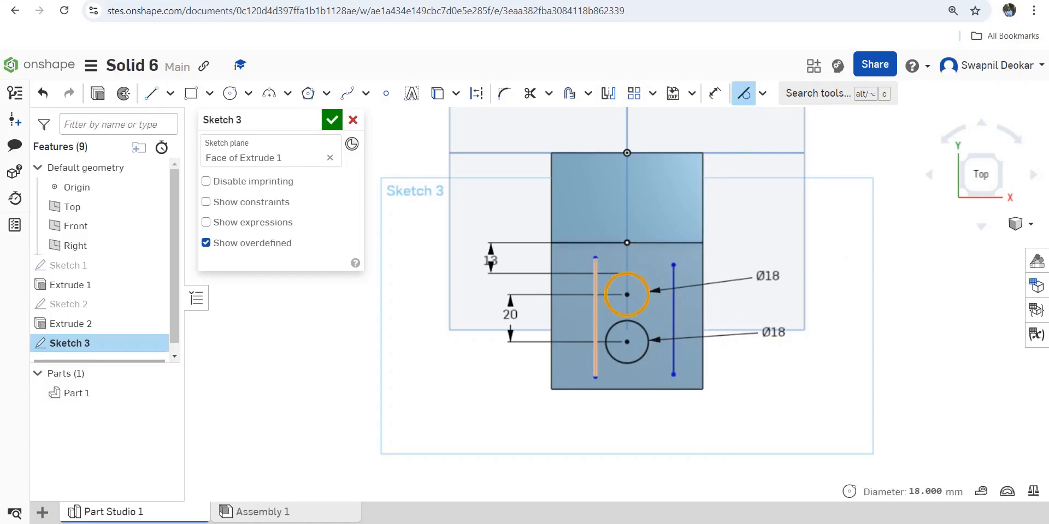
{"action": "left_click", "coordinate": [595, 306]}
{"action": "left_click", "coordinate": [647, 287]}
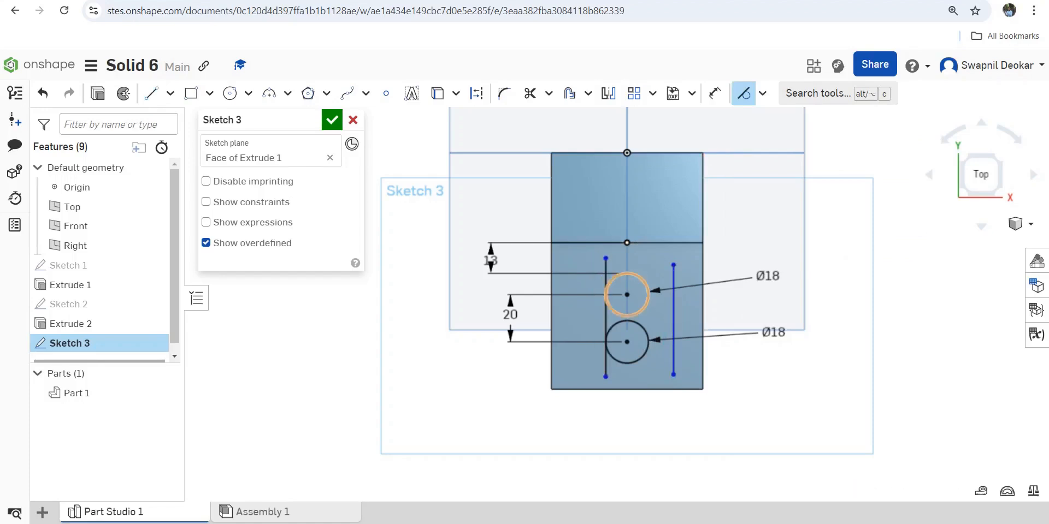
{"action": "left_click", "coordinate": [674, 317]}
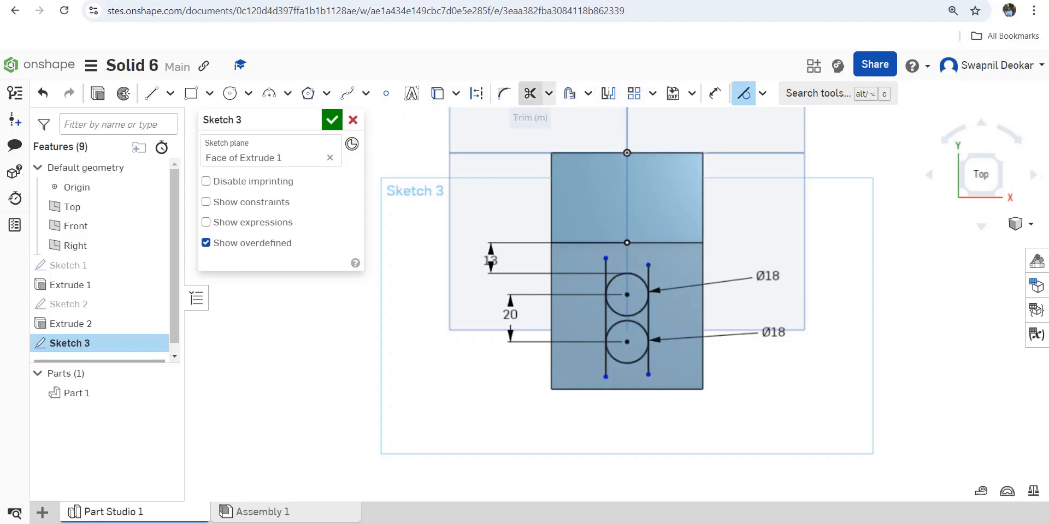
- Trim the inner circle arcs and the protruding line ends to leave a closed slot outline
{"action": "left_click", "coordinate": [530, 93]}
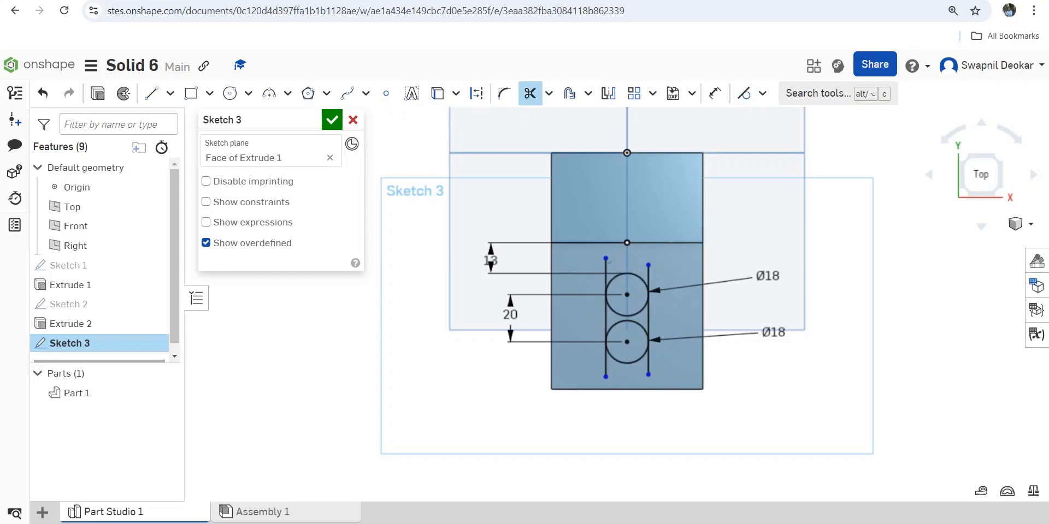
{"action": "left_click", "coordinate": [607, 264]}
{"action": "left_click_drag", "start_coordinate": [626, 308], "coordinate": [623, 330]}
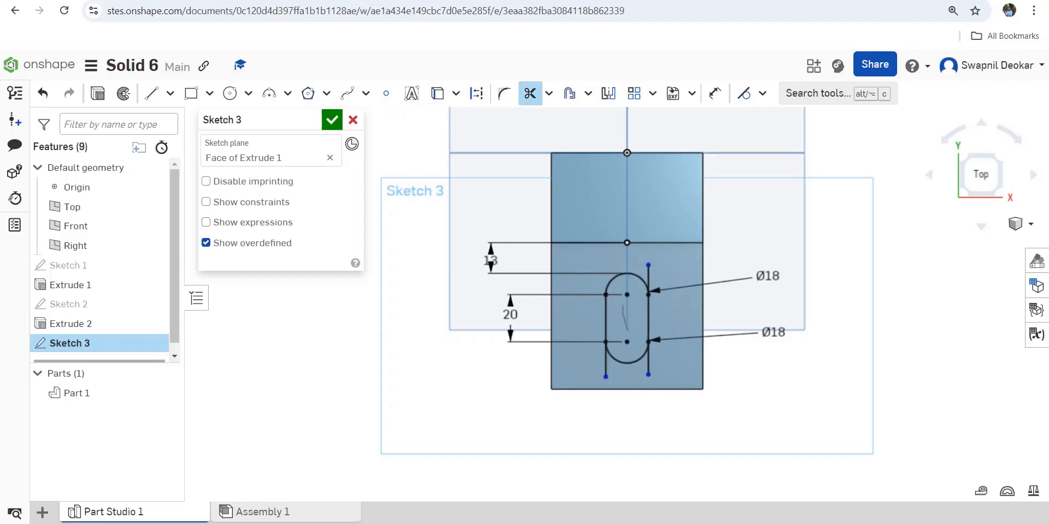
{"action": "mouse_move", "coordinate": [625, 375]}
{"action": "left_mouse_down"}
{"action": "mouse_move", "coordinate": [600, 372]}
{"action": "mouse_move", "coordinate": [658, 364]}
{"action": "left_mouse_up"}
{"action": "left_click", "coordinate": [650, 276]}
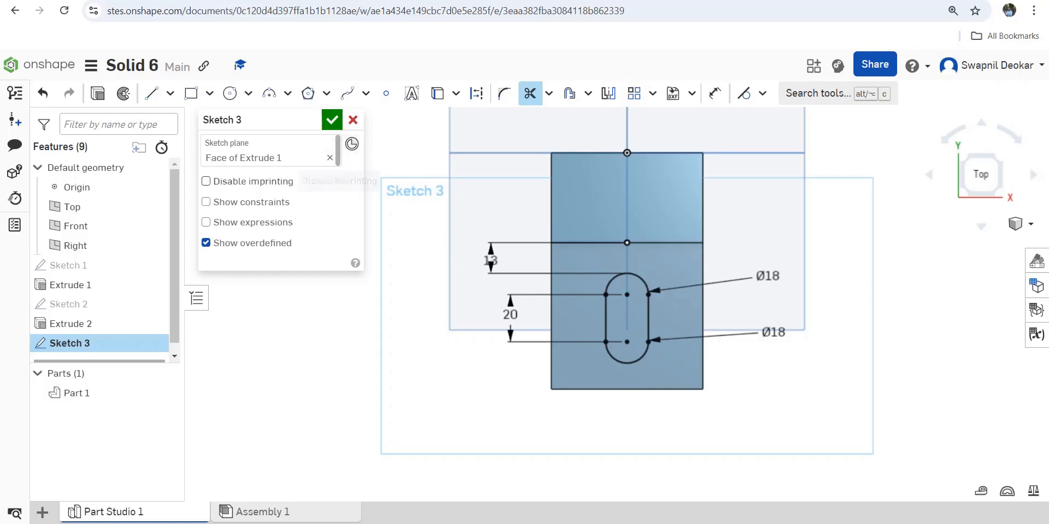
- Show the sketch constraints and delete both Tangent constraints between the slot's upper arc and its side lines
{"action": "left_click", "coordinate": [206, 202]}
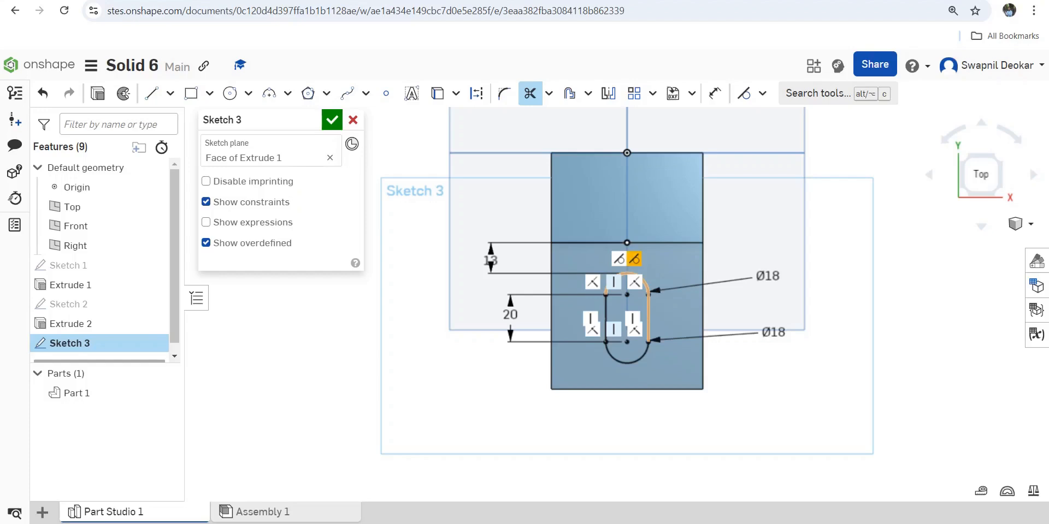
{"action": "key", "text": "Delete"}
{"action": "left_click", "coordinate": [626, 258]}
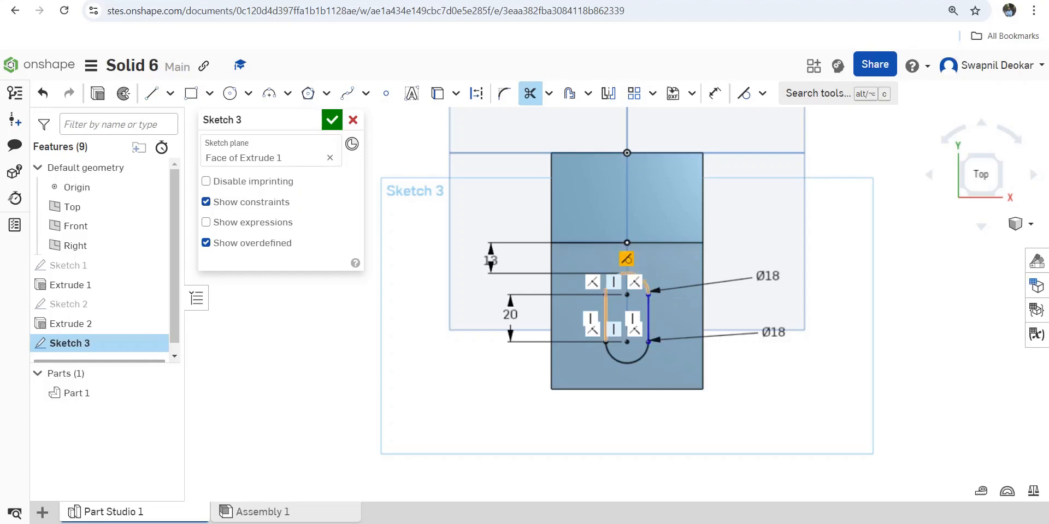
{"action": "key", "text": "Delete"}
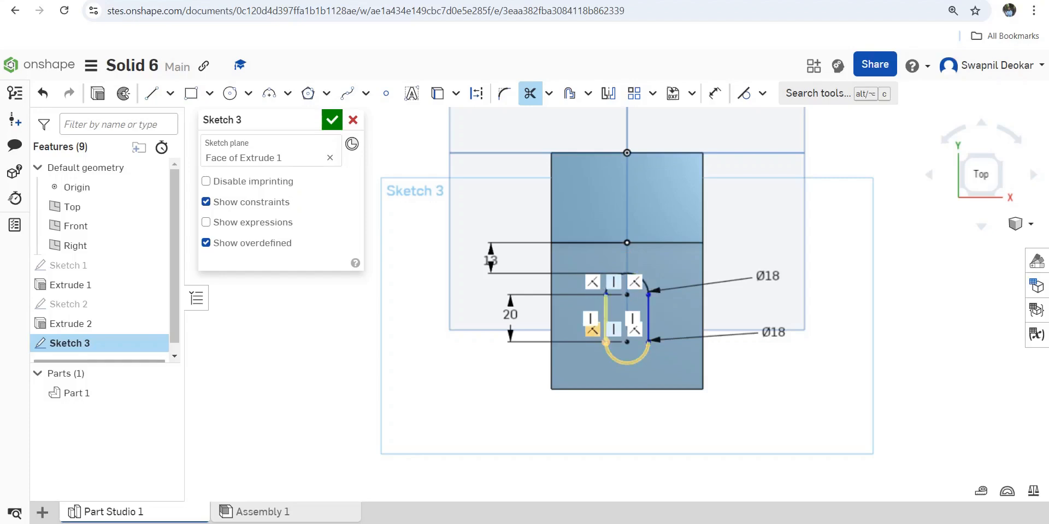
- Delete the slot's coincident constraints, the right line's Vertical constraint and both arc centres' vertical alignments, and finish the sketch
{"action": "left_click", "coordinate": [592, 330]}
{"action": "key", "text": "Delete"}
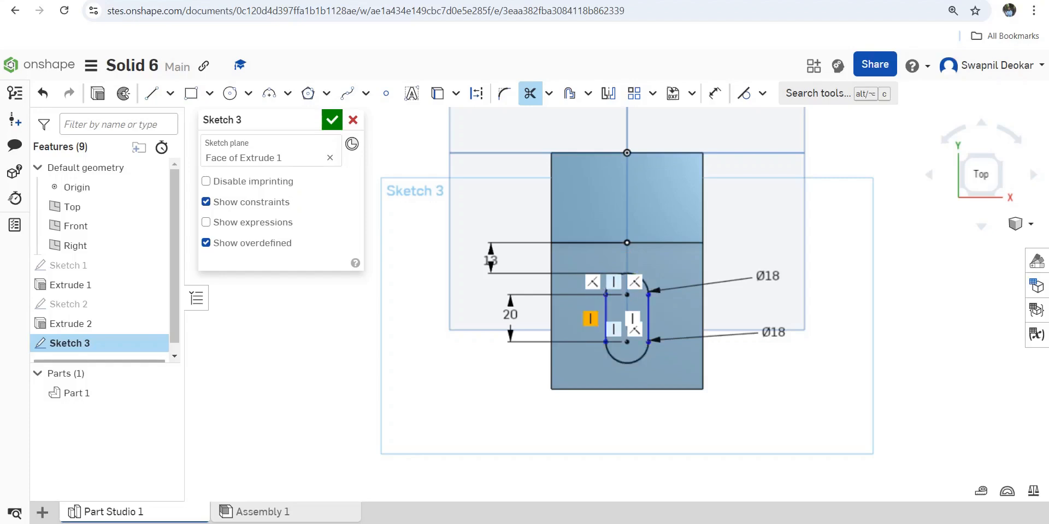
{"action": "left_click", "coordinate": [592, 282]}
{"action": "key", "text": "Delete"}
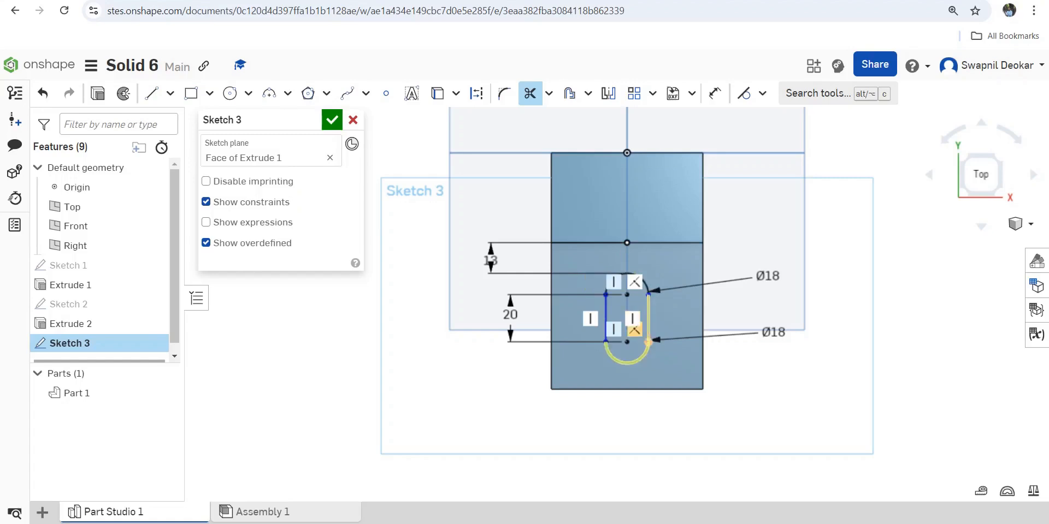
{"action": "left_click", "coordinate": [634, 330]}
{"action": "key", "text": "Delete"}
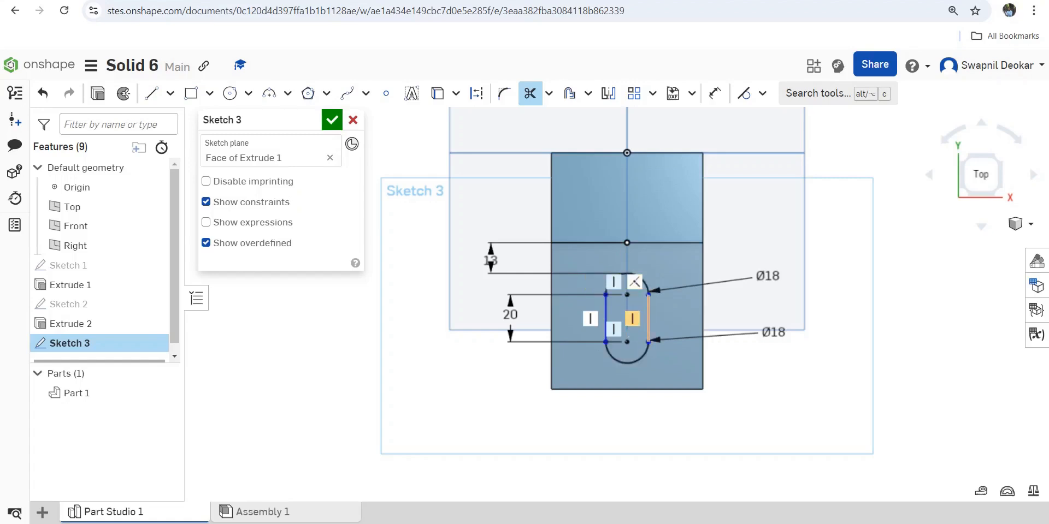
{"action": "left_click", "coordinate": [632, 319]}
{"action": "key", "text": "Delete"}
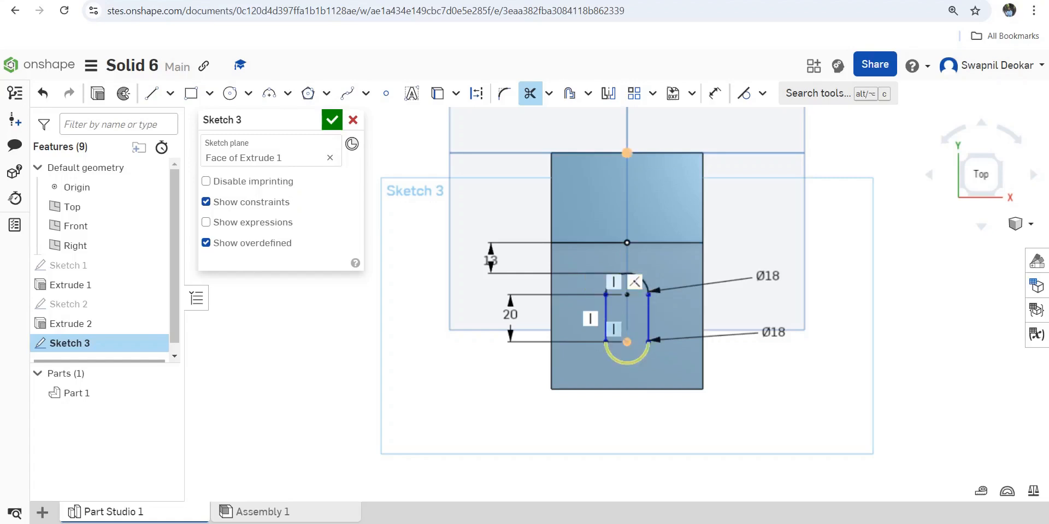
{"action": "left_click", "coordinate": [613, 329]}
{"action": "key", "text": "Delete"}
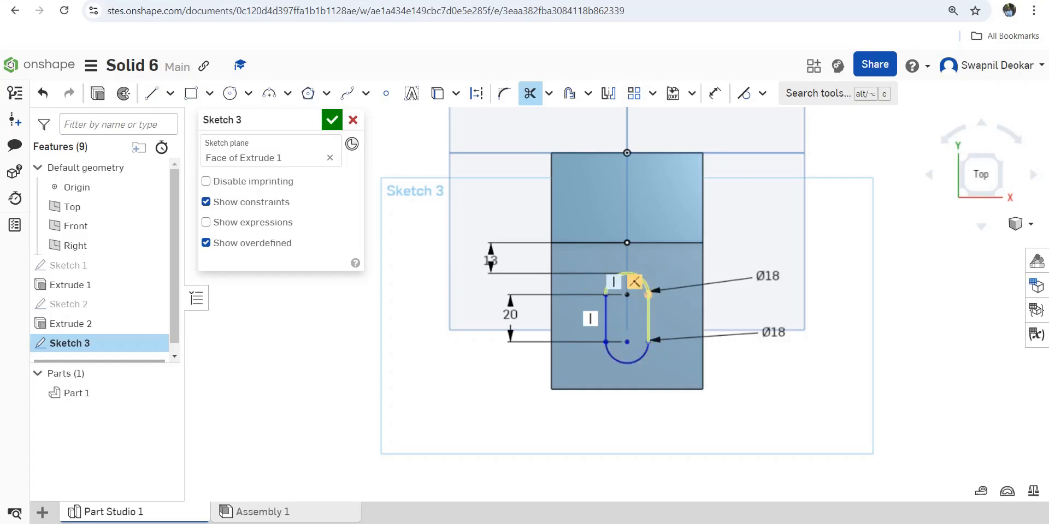
{"action": "left_click", "coordinate": [634, 281]}
{"action": "key", "text": "Delete"}
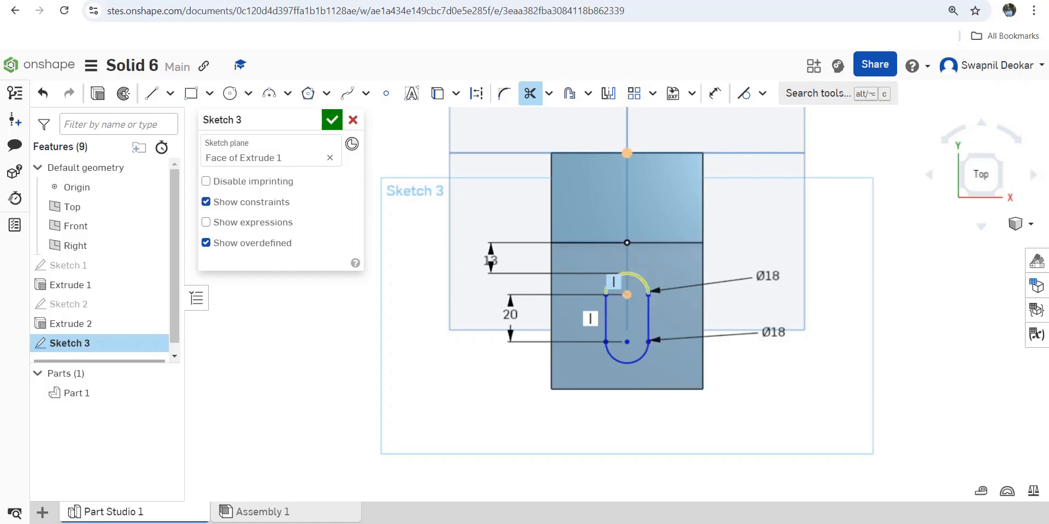
{"action": "left_click", "coordinate": [613, 282]}
{"action": "key", "text": "Delete"}
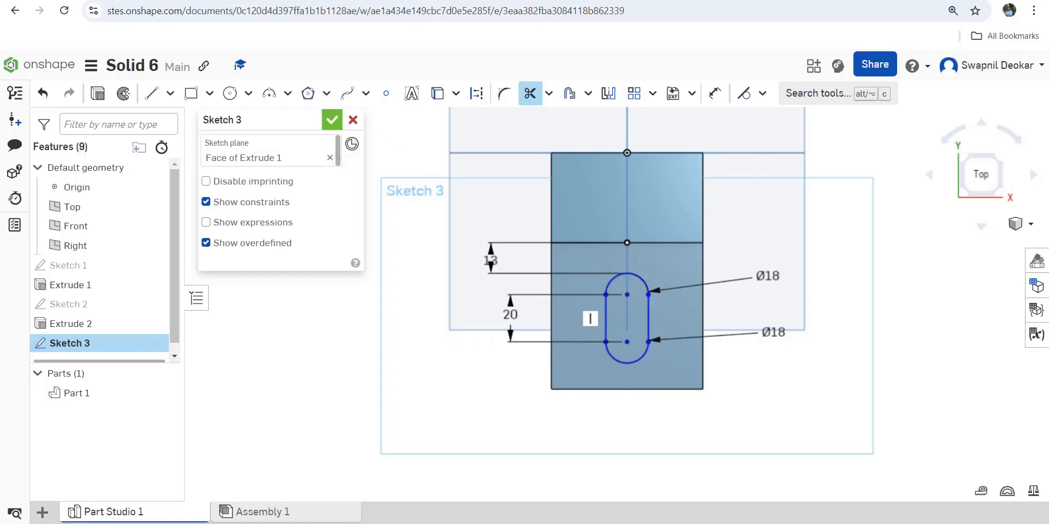
{"action": "left_click", "coordinate": [331, 119]}
- Cut the slot profile through the lower step with a Blind Remove extrude 25 mm deep
{"action": "right_click_drag", "start_coordinate": [492, 273], "coordinate": [474, 267]}
{"action": "right_click_drag", "start_coordinate": [568, 481], "coordinate": [539, 426]}
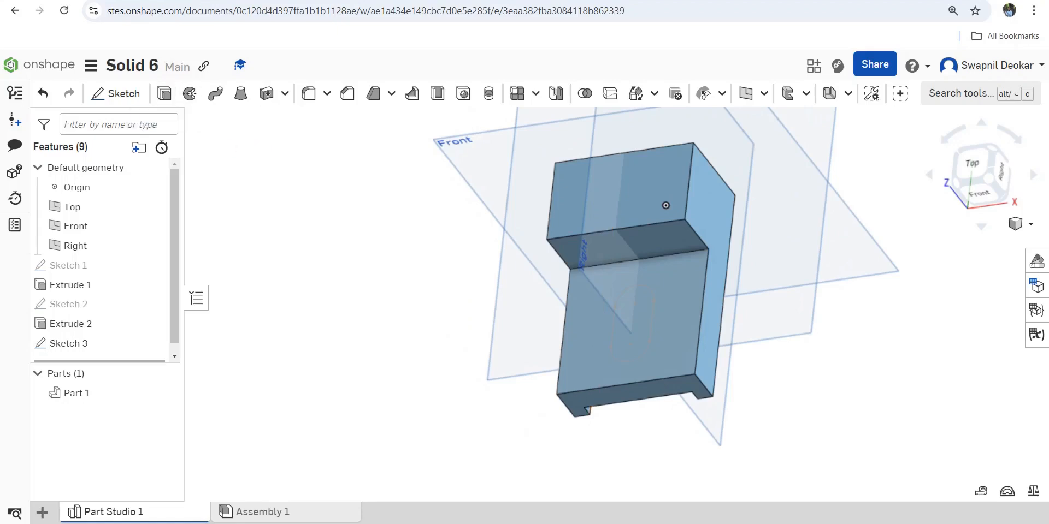
{"action": "left_click", "coordinate": [164, 93]}
{"action": "left_click", "coordinate": [631, 323]}
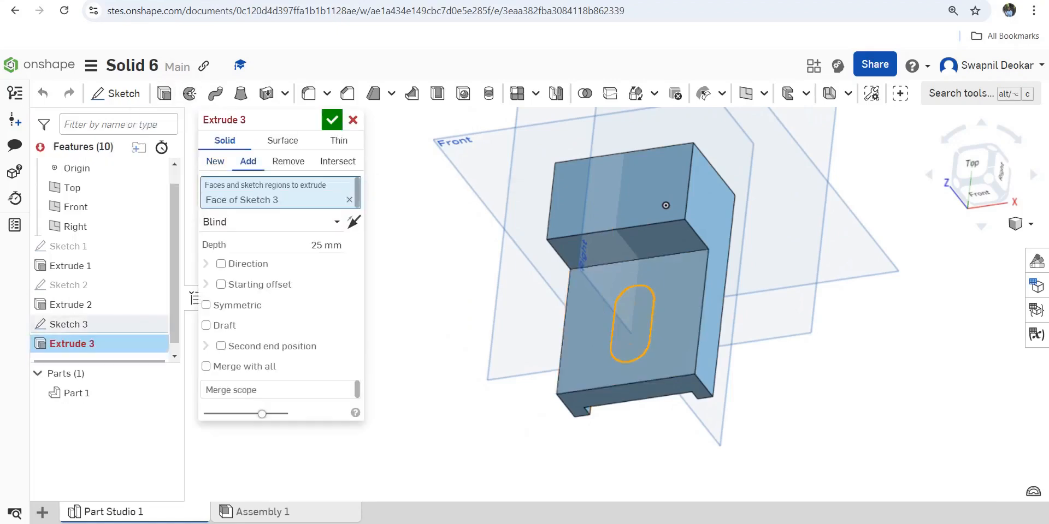
{"action": "left_click", "coordinate": [288, 161]}
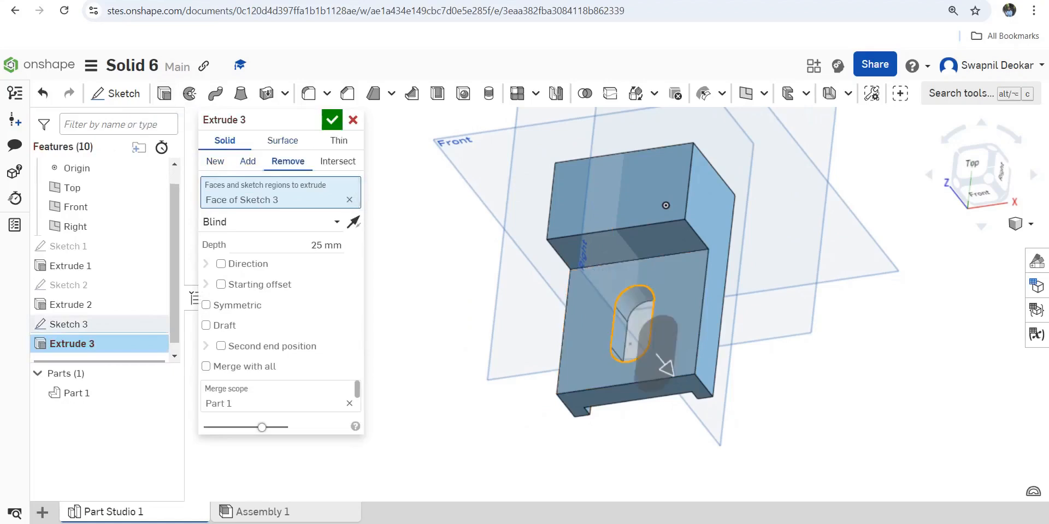
{"action": "left_click", "coordinate": [332, 119]}
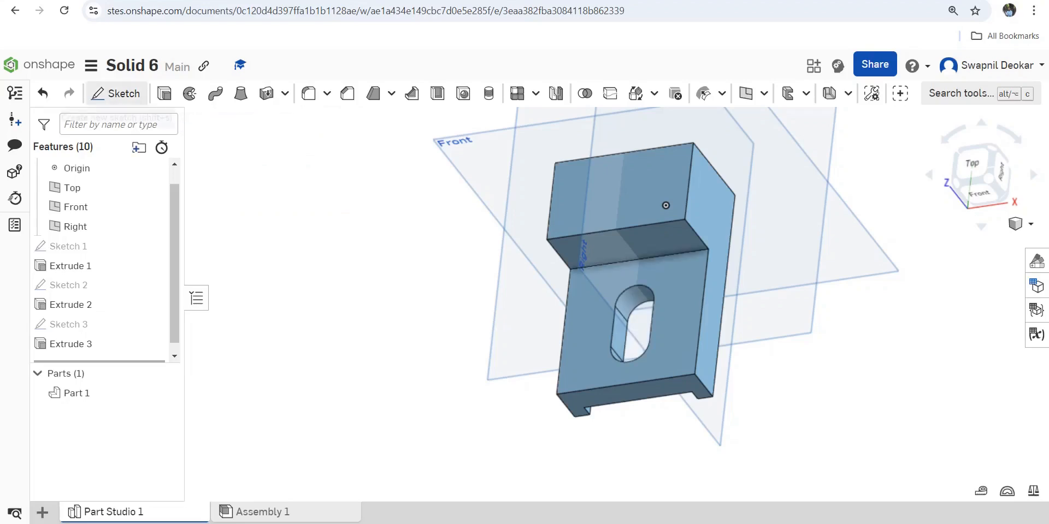
- Start a new sketch on the raised block's upper face, viewed normal to it
{"action": "key", "text": "shift+s"}
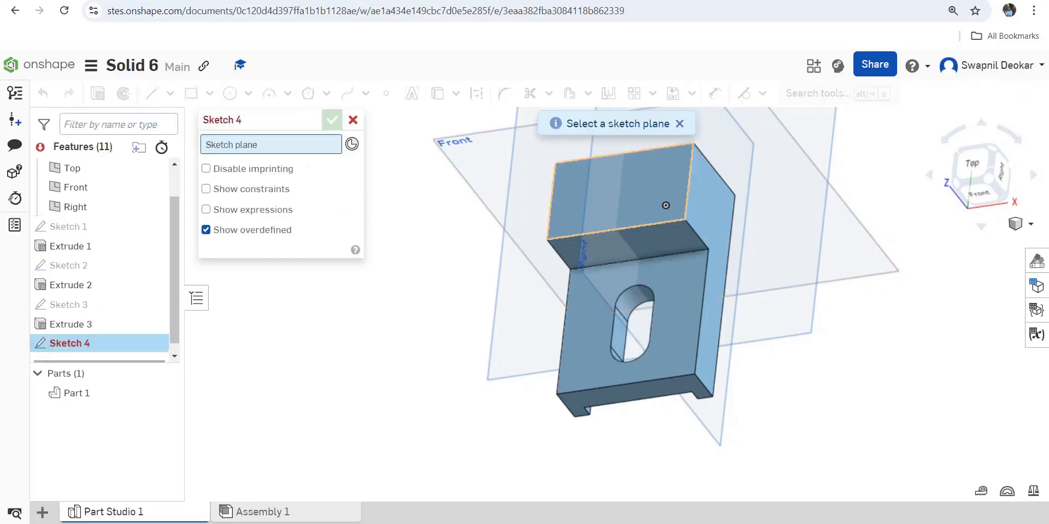
{"action": "right_click", "coordinate": [644, 194]}
{"action": "left_click", "coordinate": [700, 369]}
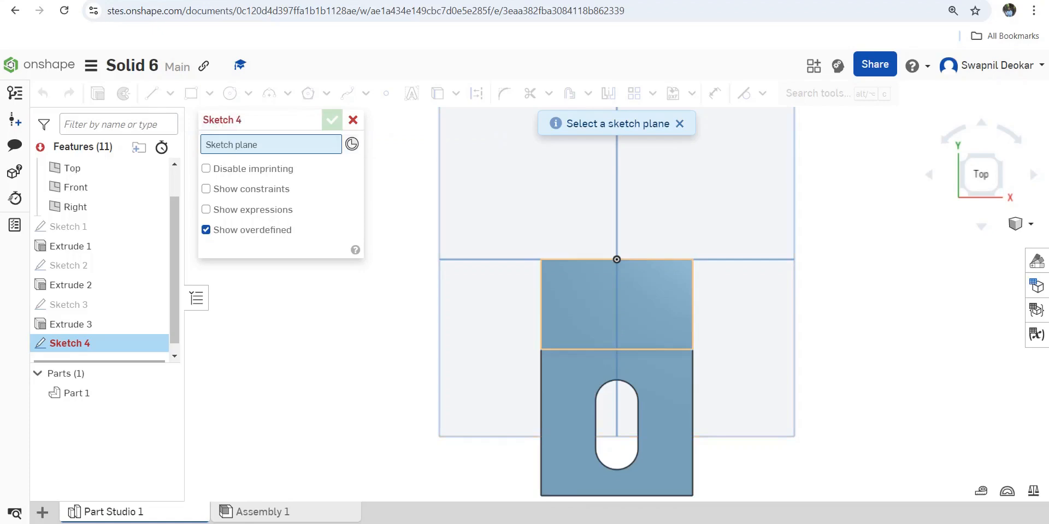
{"action": "left_click", "coordinate": [654, 304]}
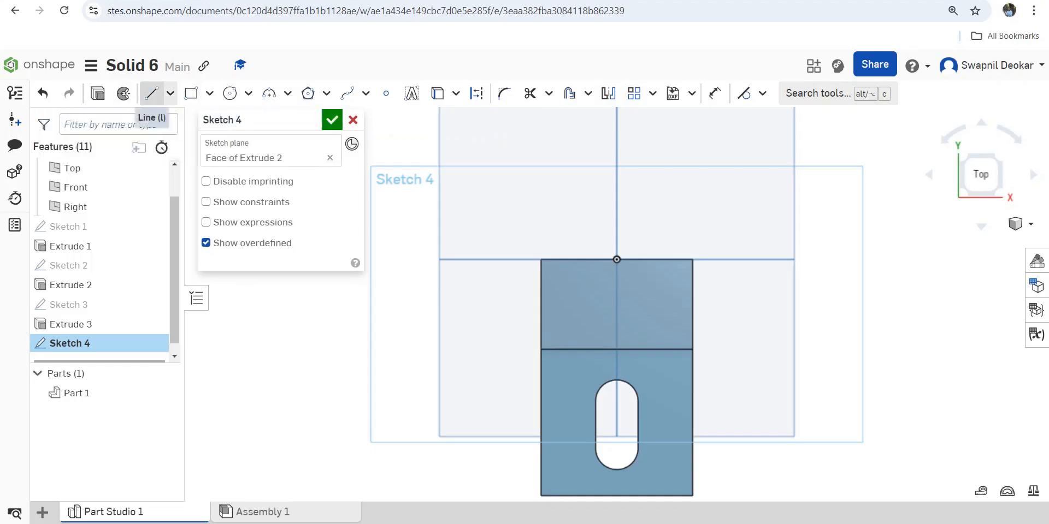
- Draw the two outer vertical lines across the raised block, making the left one about 63 mm long
{"action": "left_click", "coordinate": [151, 94]}
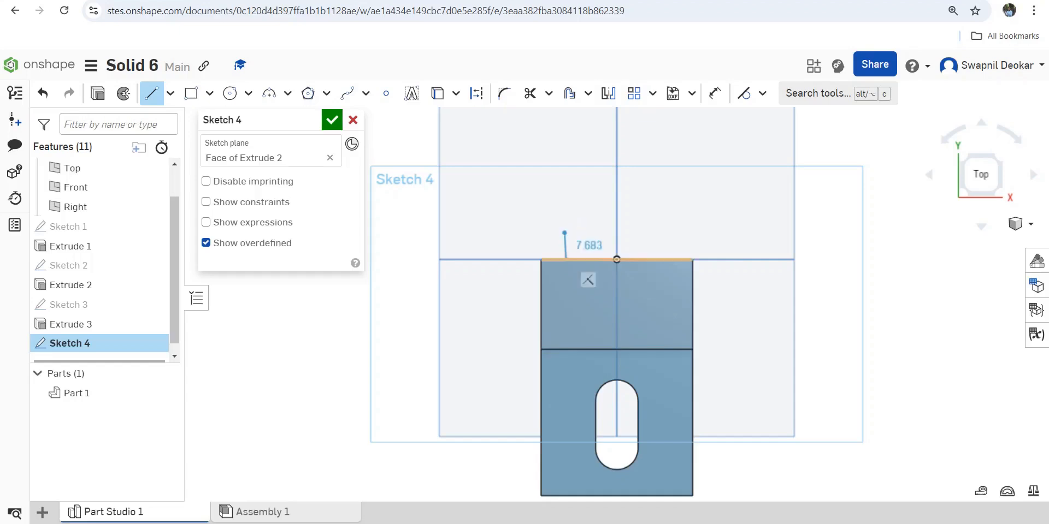
{"action": "left_click", "coordinate": [564, 382]}
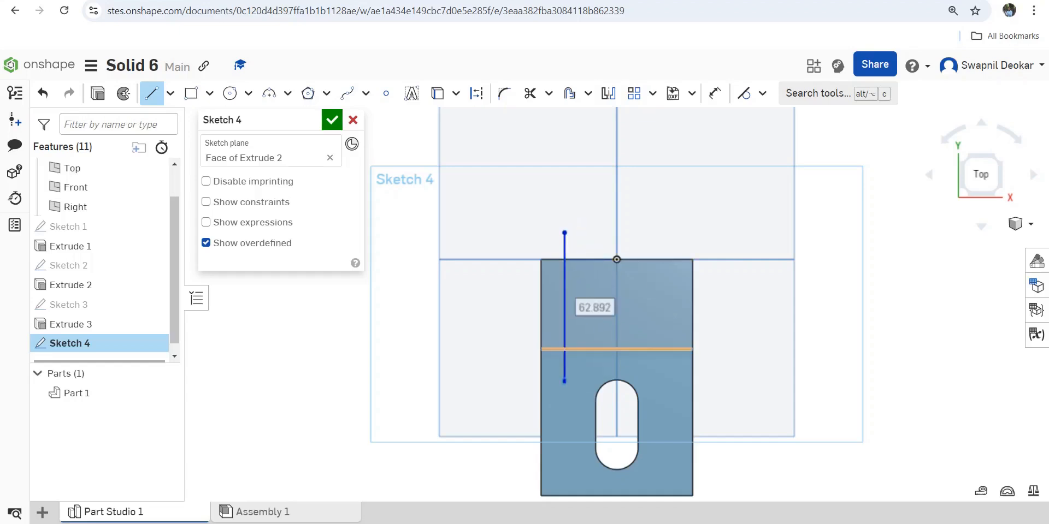
{"action": "key", "text": "Escape"}
{"action": "left_click", "coordinate": [151, 93]}
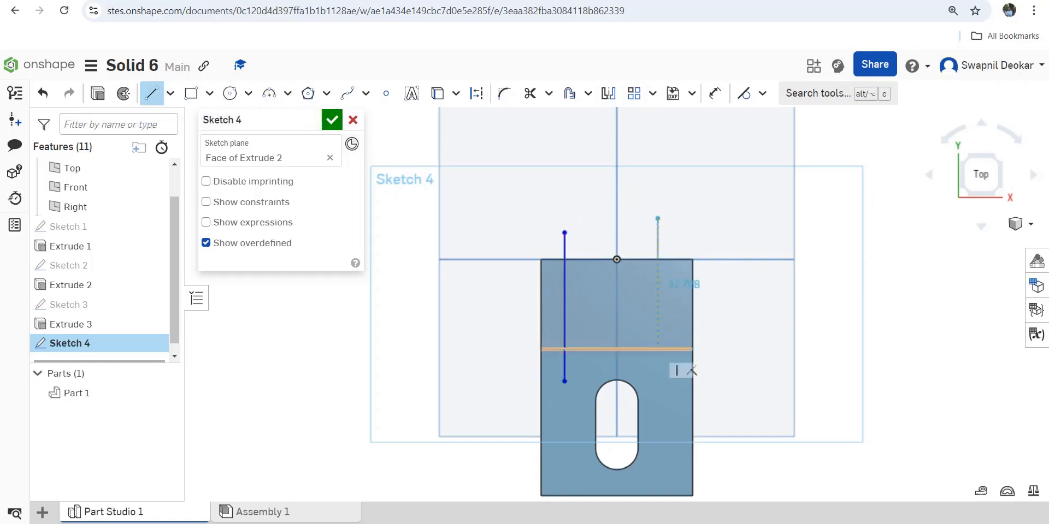
{"action": "left_click", "coordinate": [658, 219]}
{"action": "left_click", "coordinate": [658, 375]}
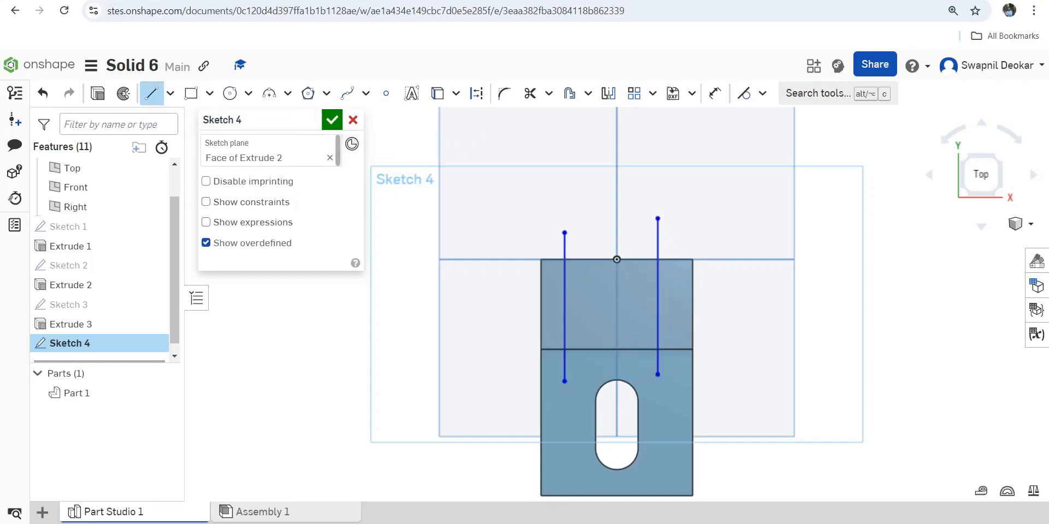
- Draw two inner vertical lines about 59 mm long across the raised block, one on each side of its centre
{"action": "left_click", "coordinate": [596, 236]}
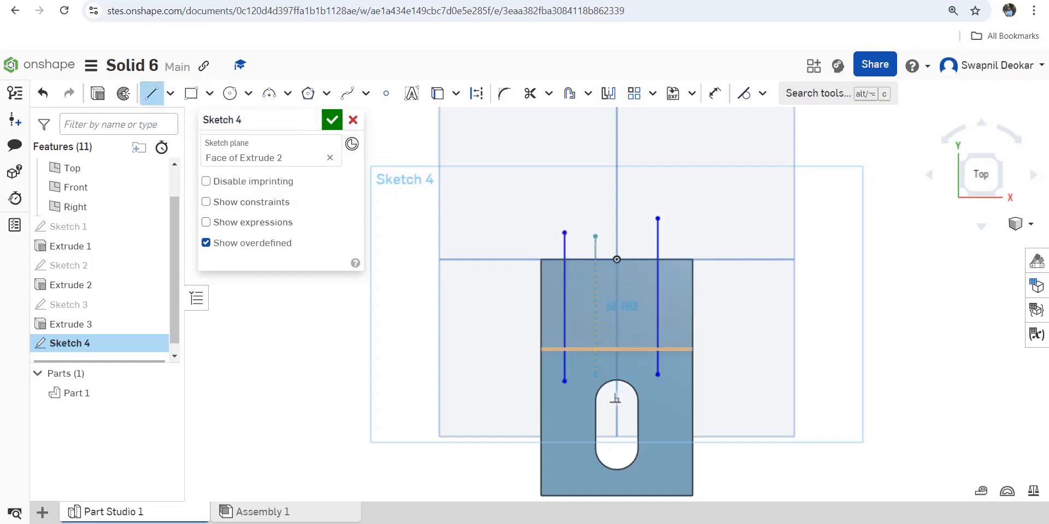
{"action": "left_click", "coordinate": [596, 375]}
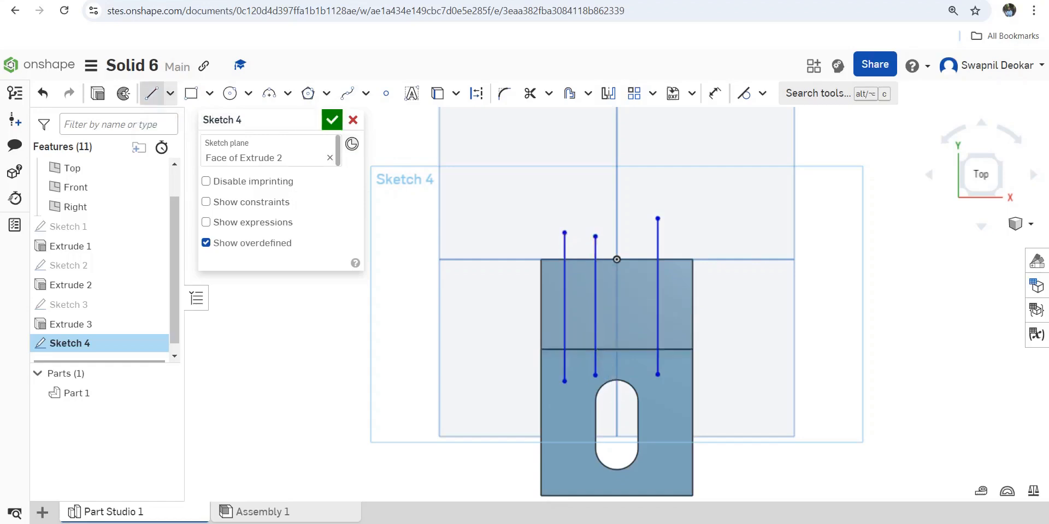
{"action": "left_click", "coordinate": [647, 240]}
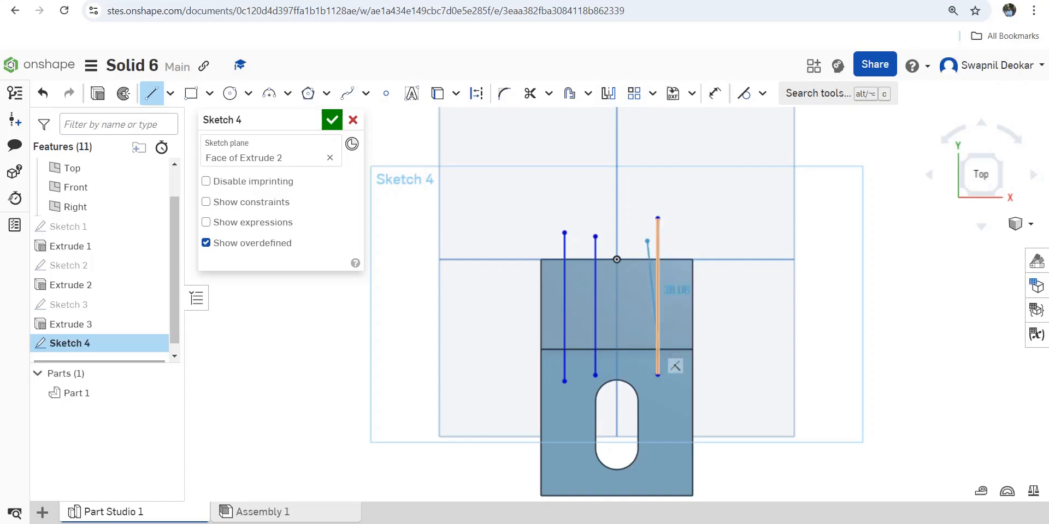
{"action": "left_click", "coordinate": [647, 381]}
{"action": "key", "text": "Escape"}
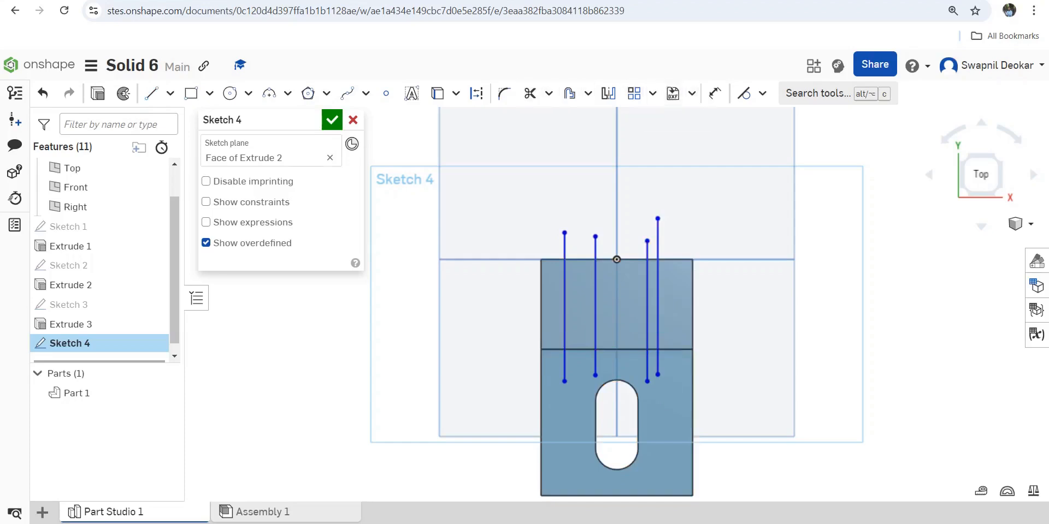
- Dimension the spacing between the two inner vertical lines as 24 mm
{"action": "left_click", "coordinate": [715, 93]}
{"action": "left_click", "coordinate": [595, 240]}
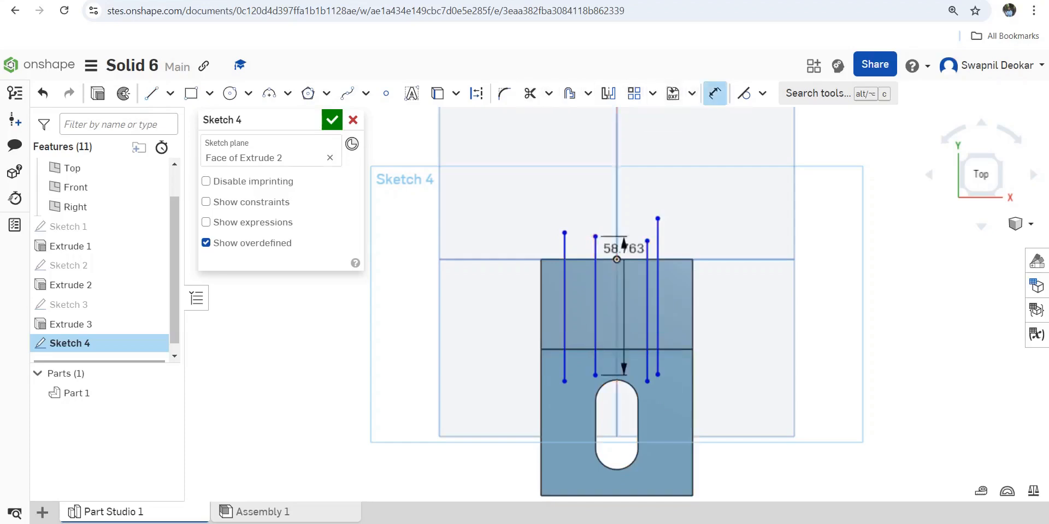
{"action": "left_click", "coordinate": [647, 246]}
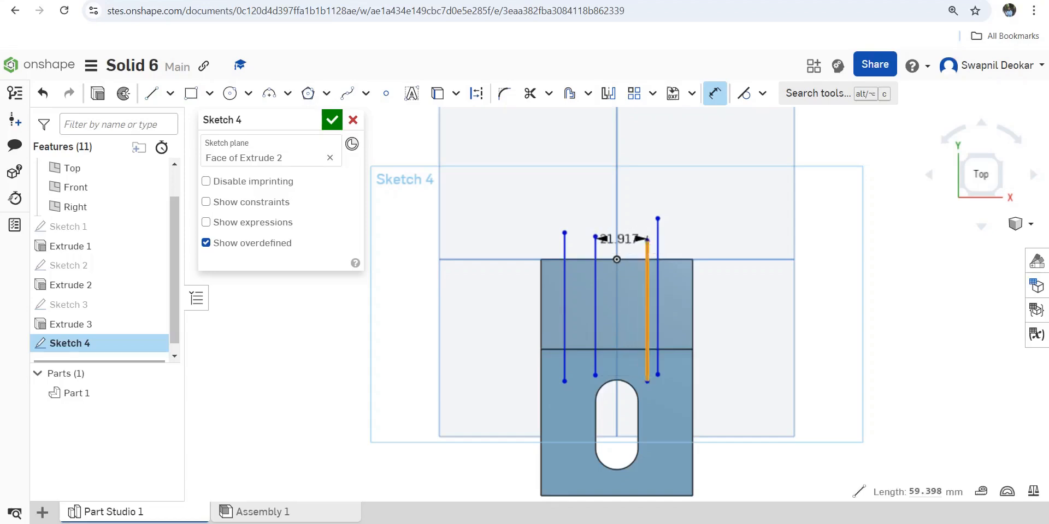
{"action": "left_click", "coordinate": [625, 239]}
{"action": "type", "text": "24"}
{"action": "key", "text": "Return"}
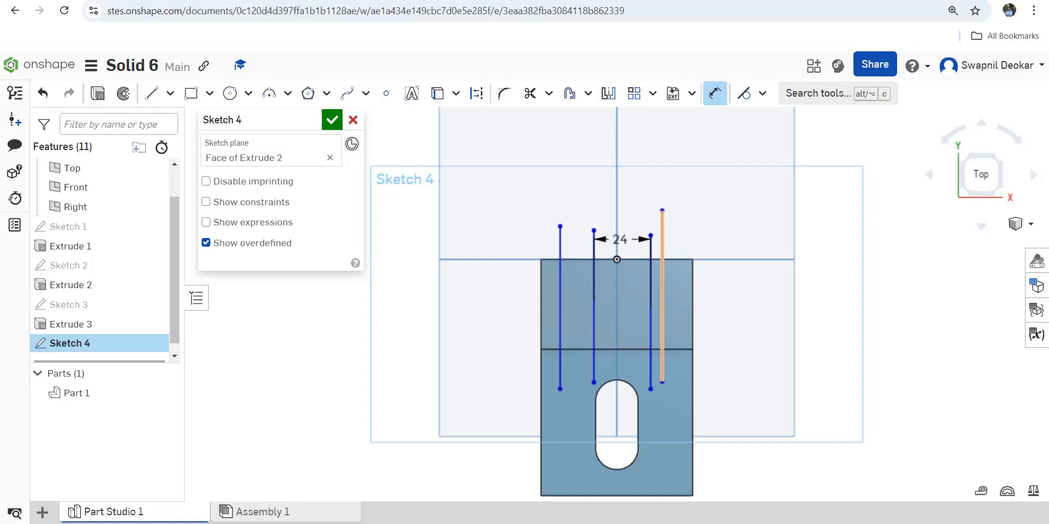
- Dimension each outer vertical line 13 mm from the nearest side edge of the raised block
{"action": "left_click", "coordinate": [662, 343]}
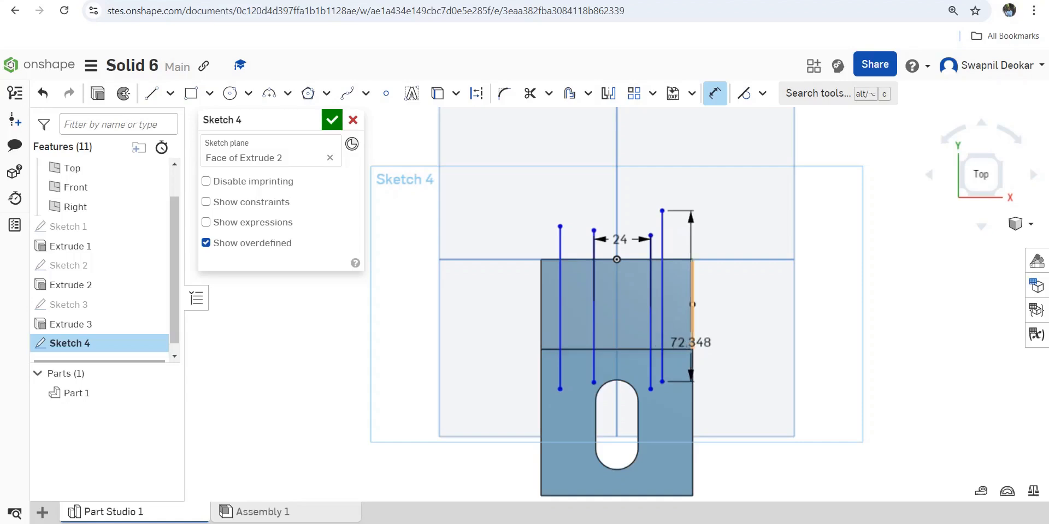
{"action": "left_click", "coordinate": [693, 306]}
{"action": "left_click", "coordinate": [677, 325]}
{"action": "type", "text": "13"}
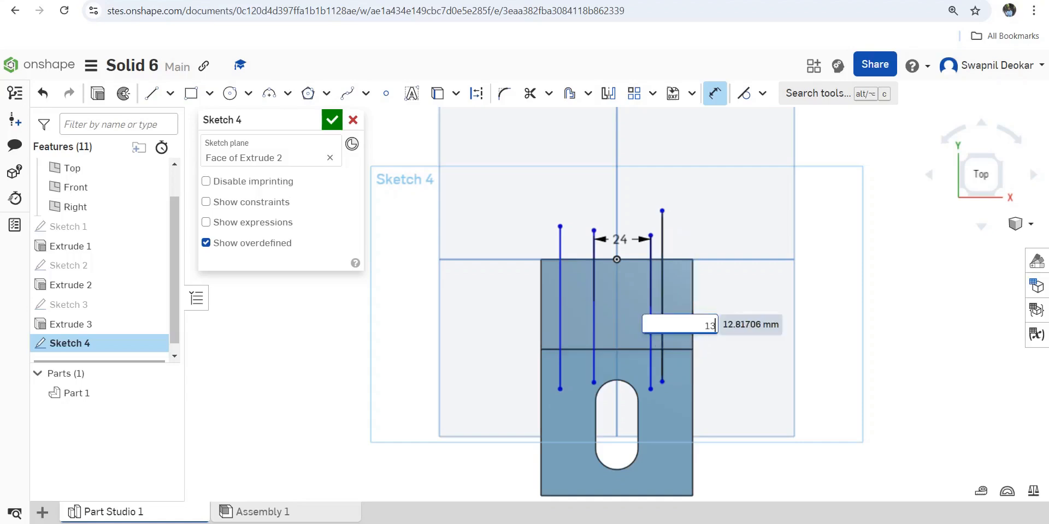
{"action": "key", "text": "Return"}
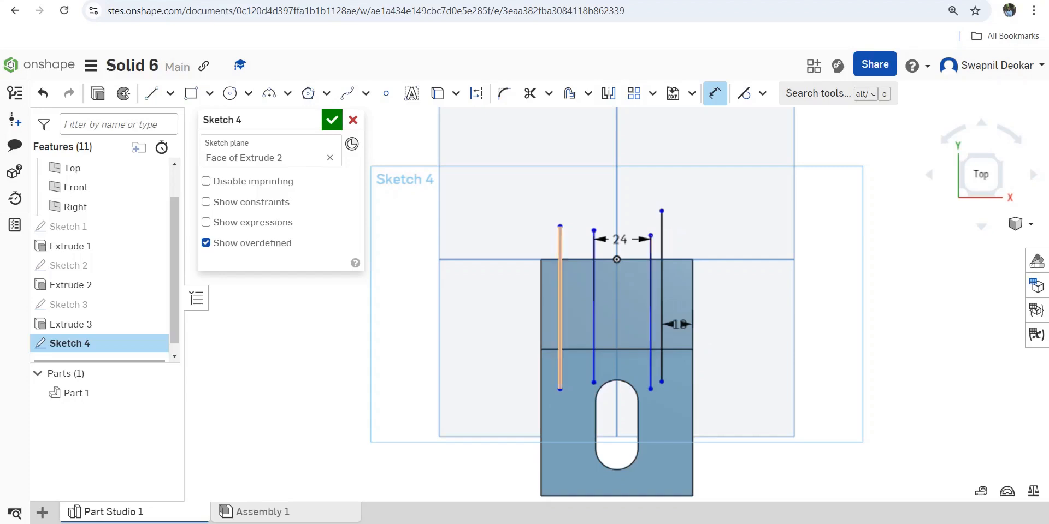
{"action": "left_click", "coordinate": [560, 328]}
{"action": "left_click", "coordinate": [541, 336]}
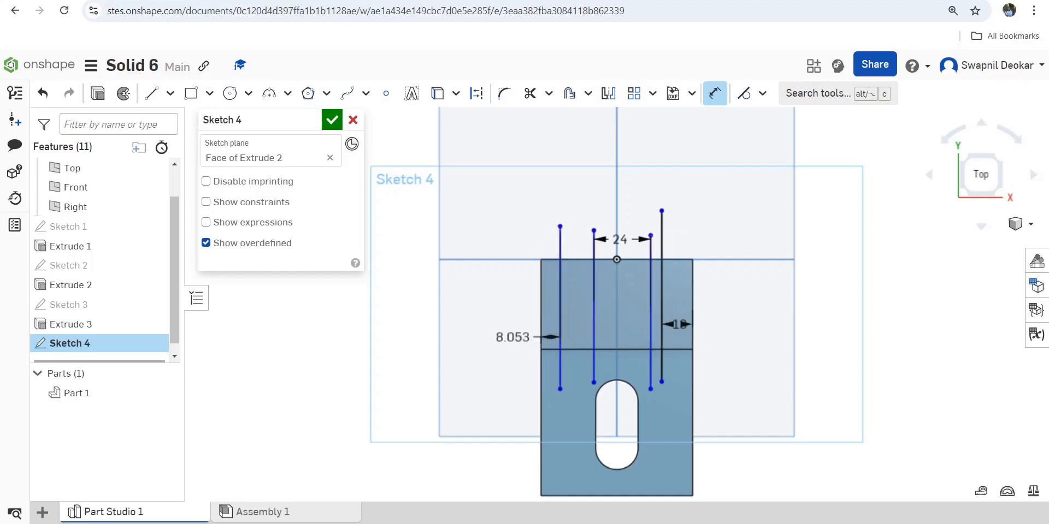
{"action": "left_click", "coordinate": [512, 337]}
{"action": "type", "text": "13"}
{"action": "key", "text": "Return"}
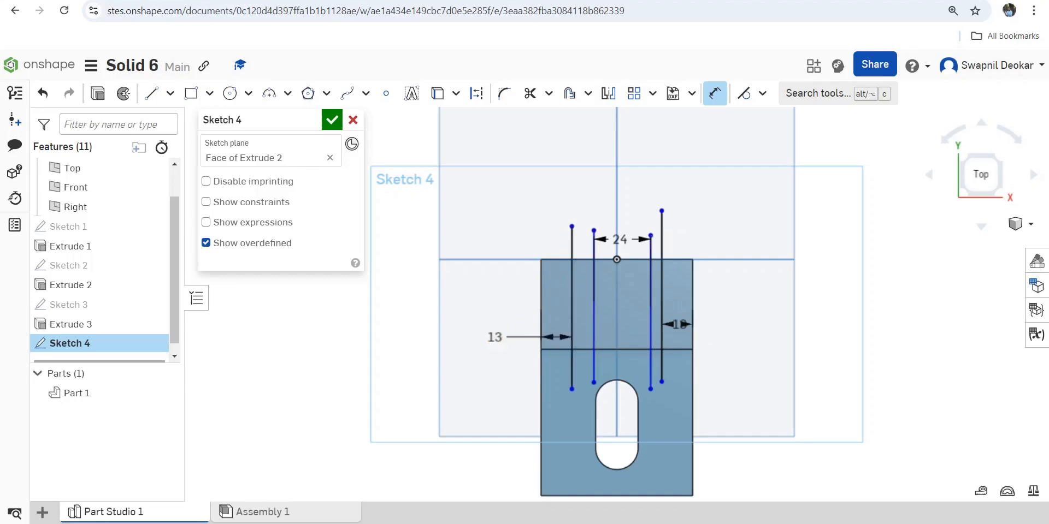
- Draw a corner rectangle about 47.5 mm wide and 38 mm tall between the raised block's upper and lower edges
{"action": "left_click", "coordinate": [190, 93]}
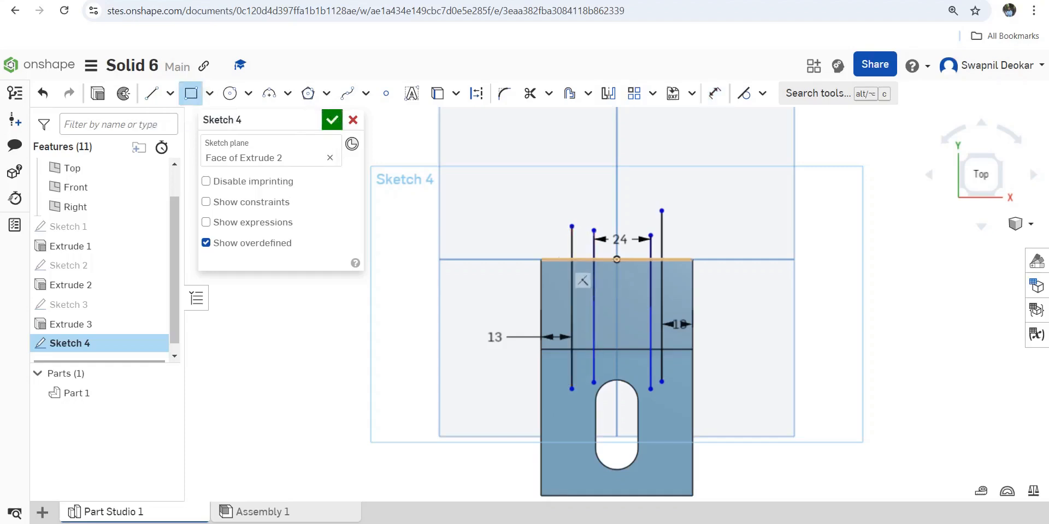
{"action": "left_click", "coordinate": [560, 259]}
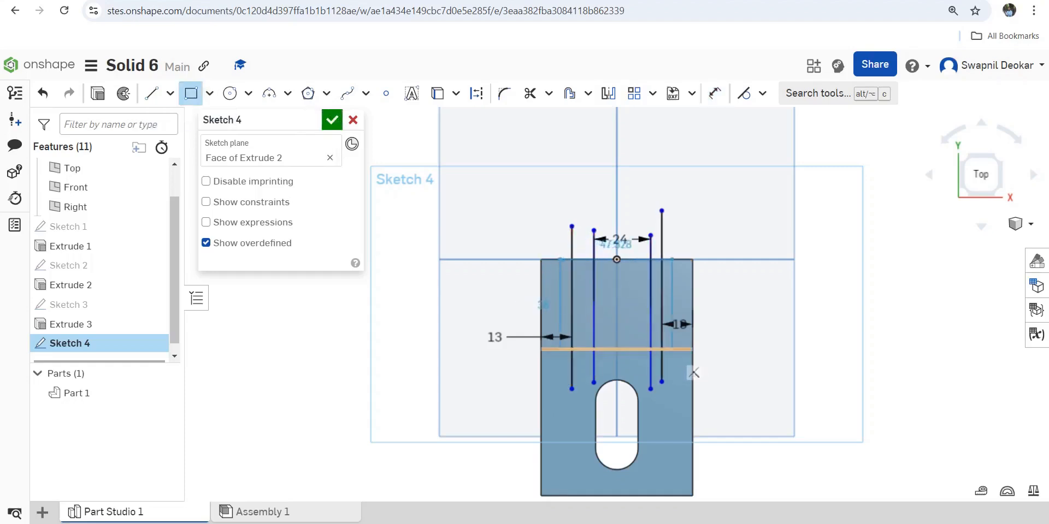
{"action": "left_click", "coordinate": [672, 350]}
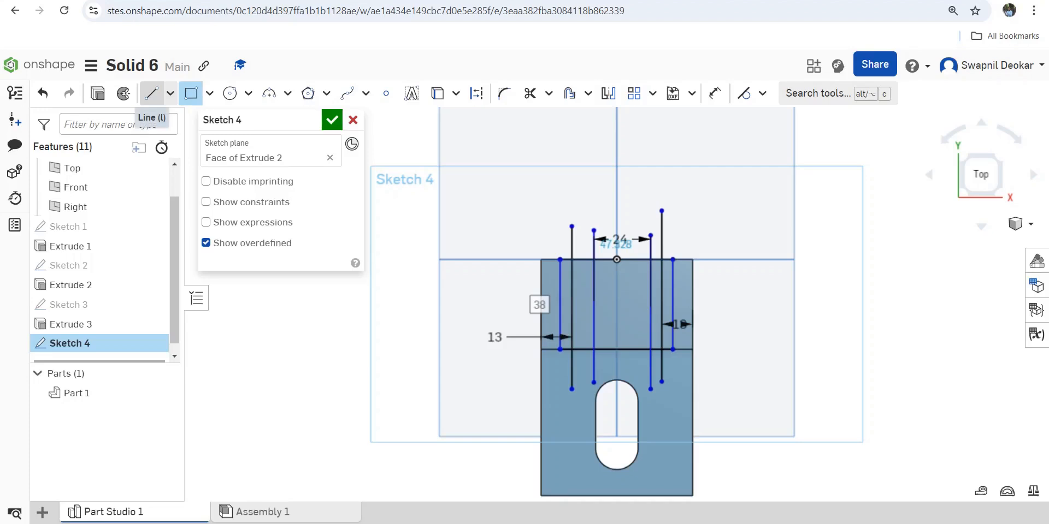
{"action": "left_click", "coordinate": [152, 94]}
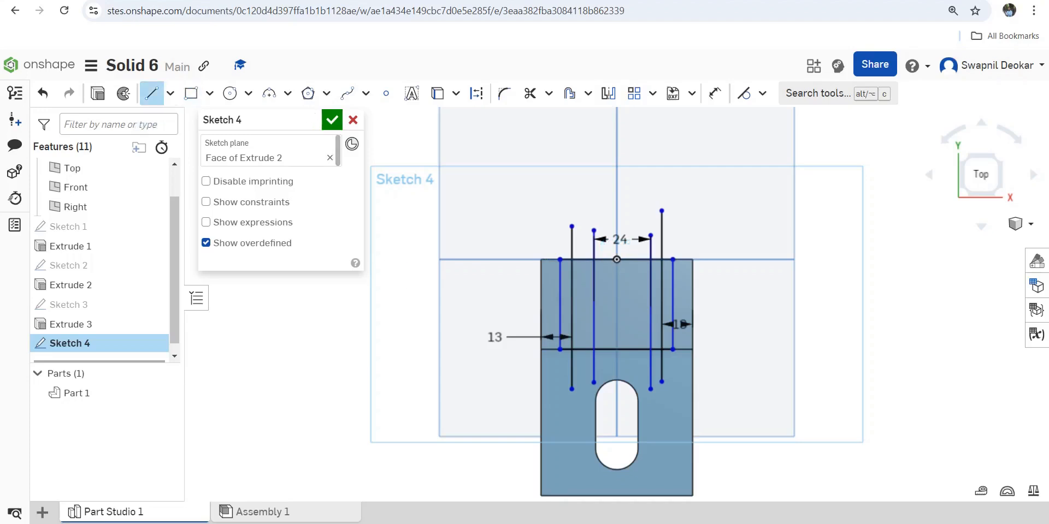
{"action": "scroll", "coordinate": [579, 365], "scroll_direction": "up", "scroll_amount": 1}
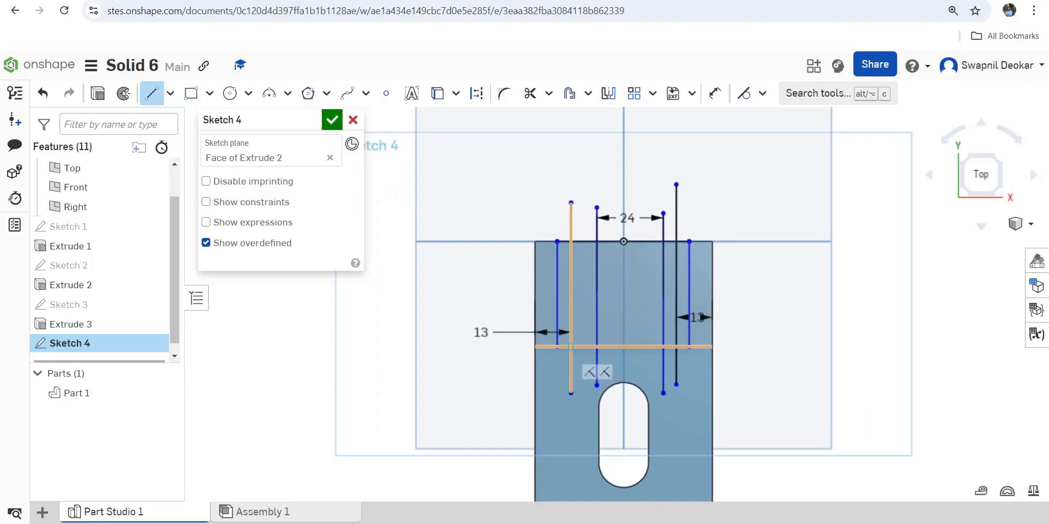
{"action": "left_click", "coordinate": [571, 347]}
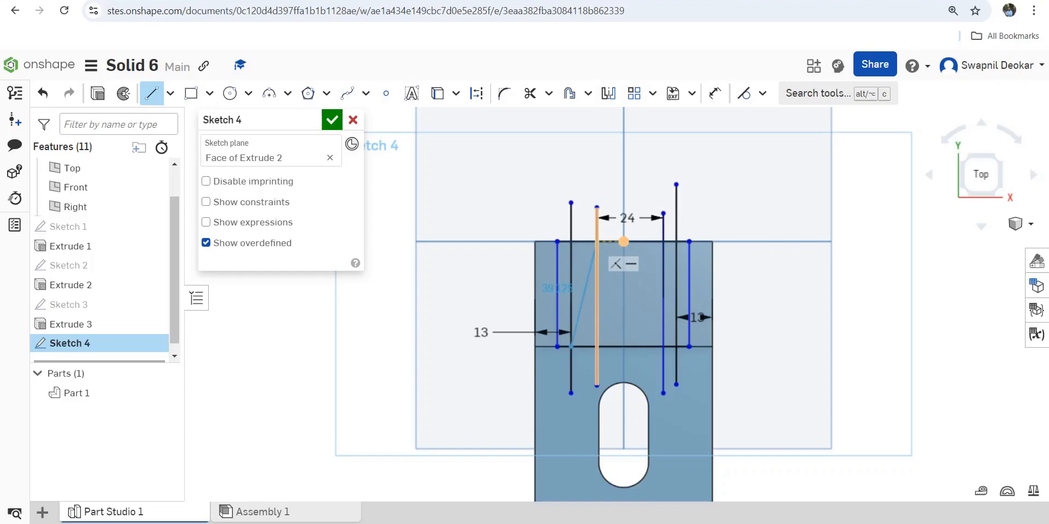
{"action": "key", "text": "Escape"}
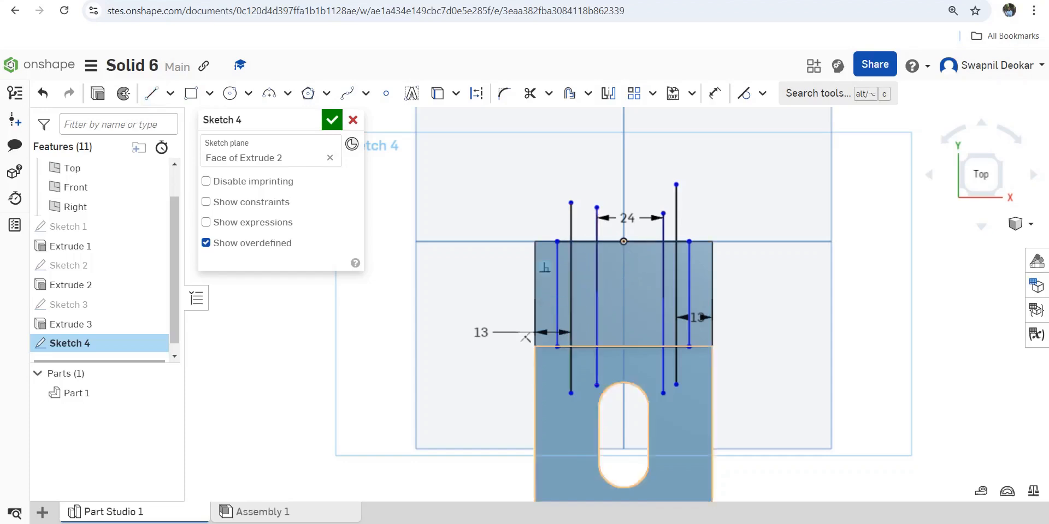
- Constrain the two inner vertical lines symmetric about the vertical centre plane
{"action": "left_click", "coordinate": [761, 93]}
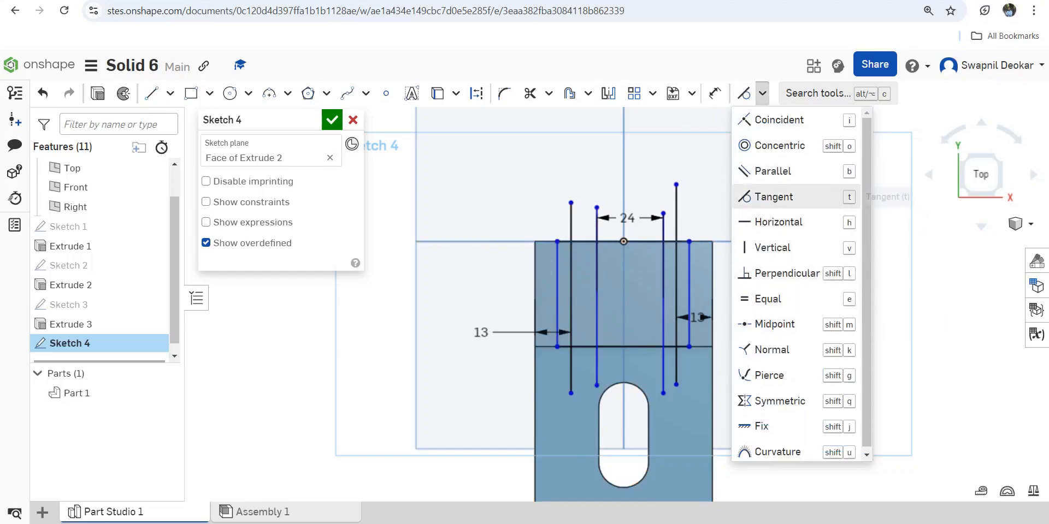
{"action": "left_click", "coordinate": [776, 401]}
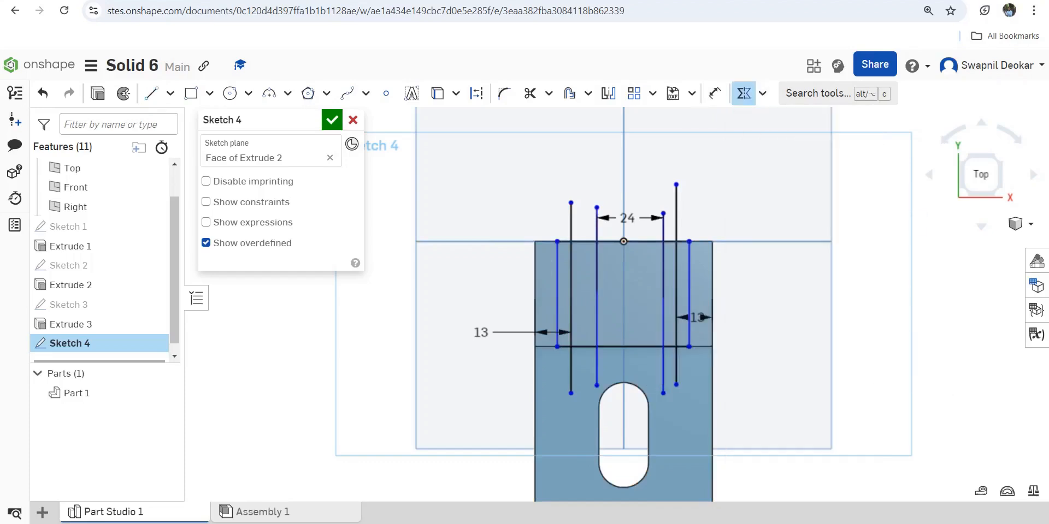
{"action": "left_click", "coordinate": [663, 304]}
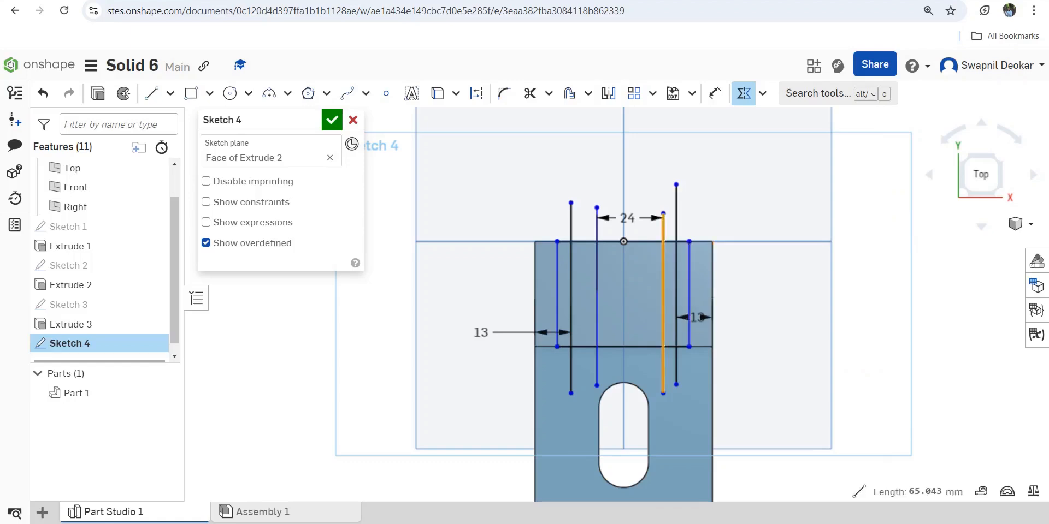
{"action": "left_click", "coordinate": [597, 303]}
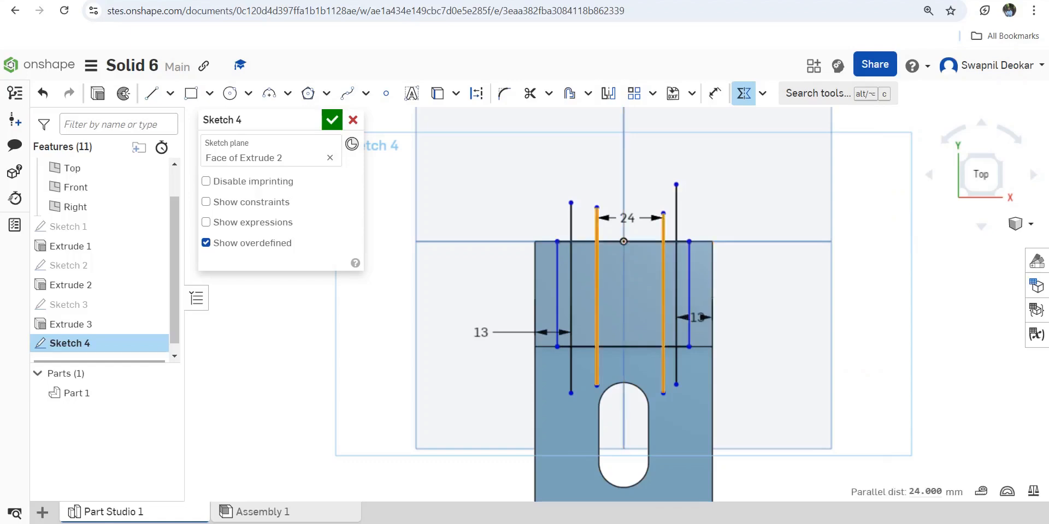
{"action": "left_click", "coordinate": [624, 226]}
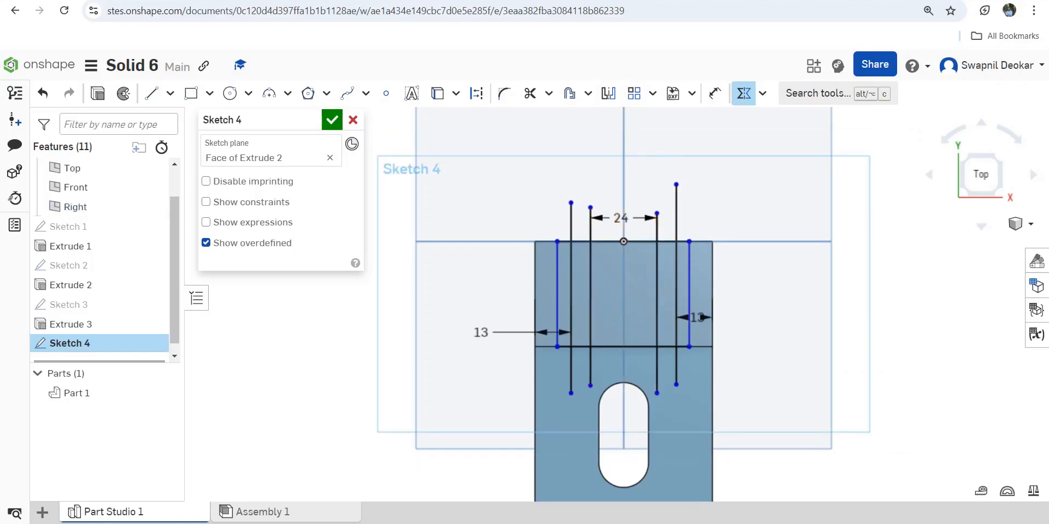
- Try to constrain the two outer vertical lines symmetric about the vertical centre plane
{"action": "left_click", "coordinate": [676, 273]}
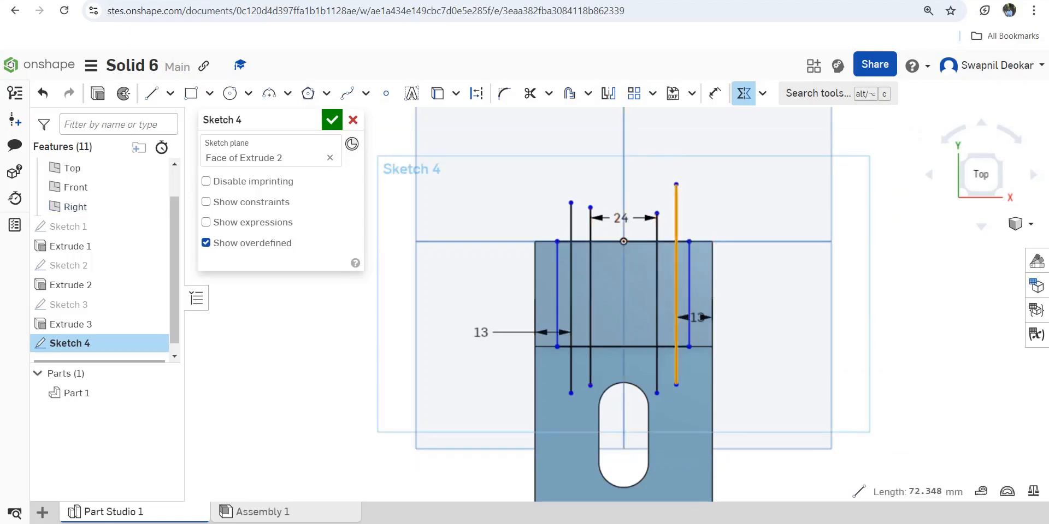
{"action": "left_click", "coordinate": [571, 274]}
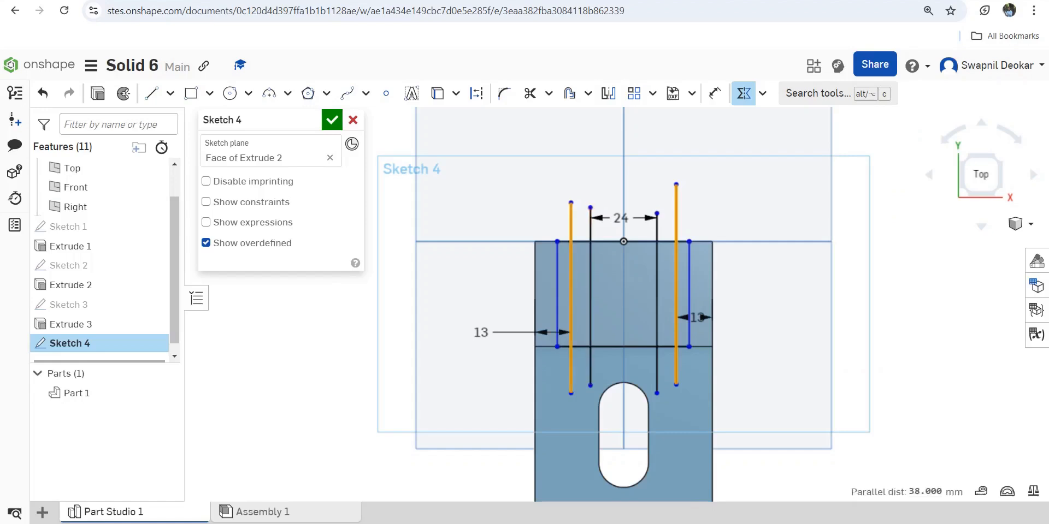
{"action": "left_click", "coordinate": [624, 274]}
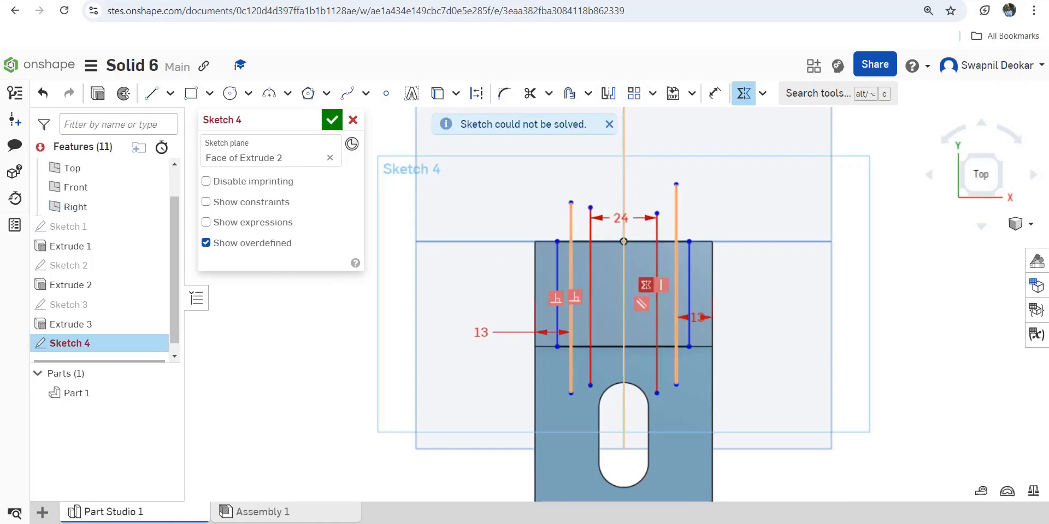
- Delete the conflicting symmetric constraint from the two outer vertical lines
{"action": "key", "text": "Escape"}
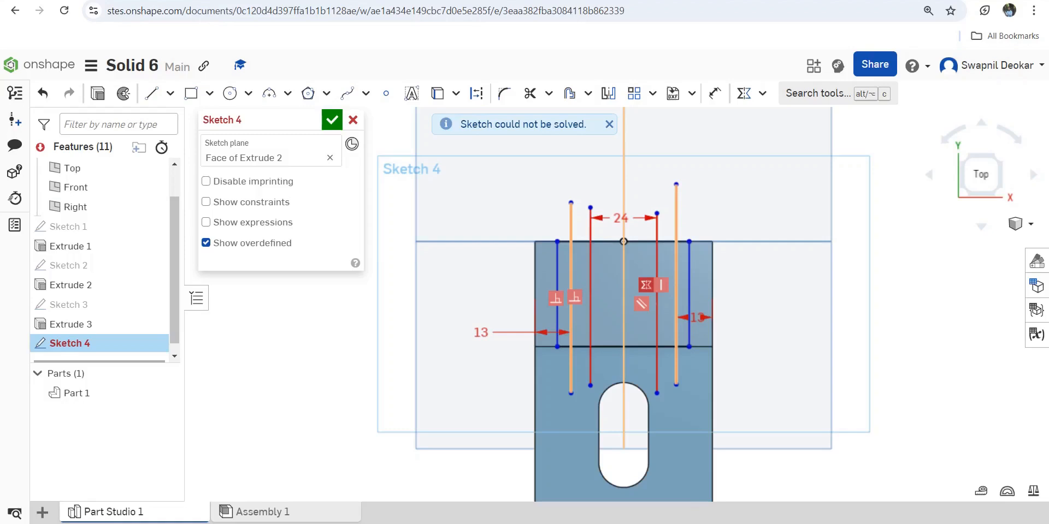
{"action": "key", "text": "Delete"}
{"action": "left_click", "coordinate": [646, 285]}
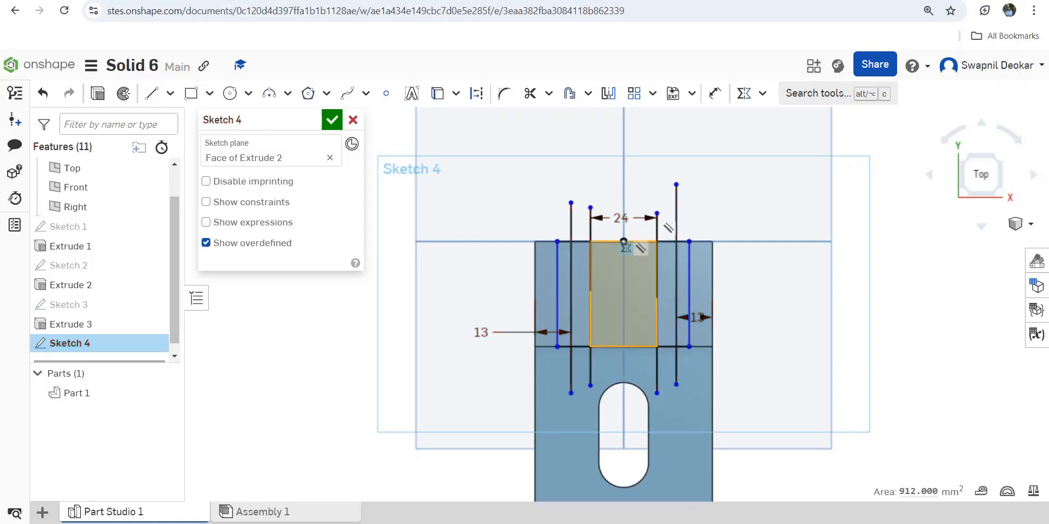
{"action": "key", "text": "Escape"}
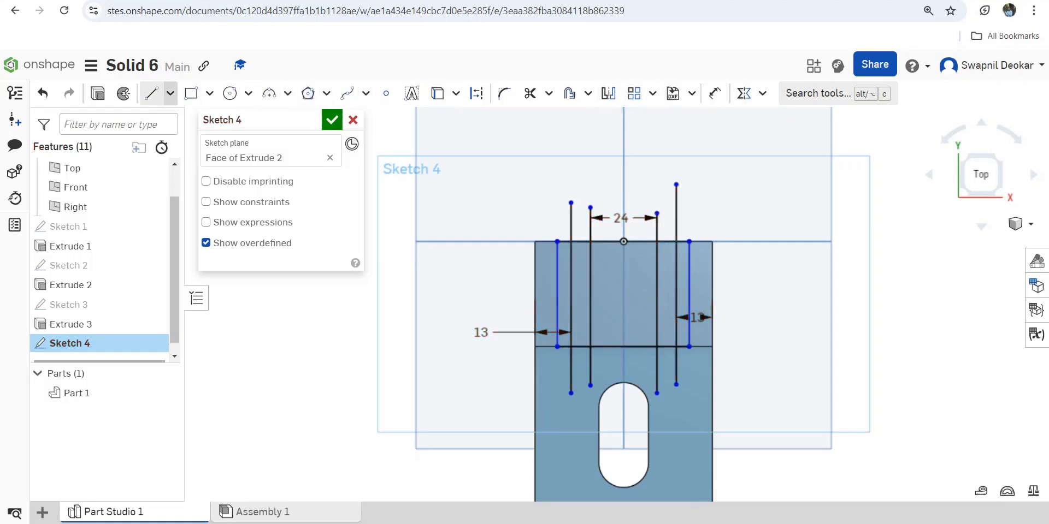
- Draw two slanted lines about 38.6 mm long, joining the inner lines at the block's upper edge to the outer lines at its lower edge
{"action": "left_click", "coordinate": [152, 93]}
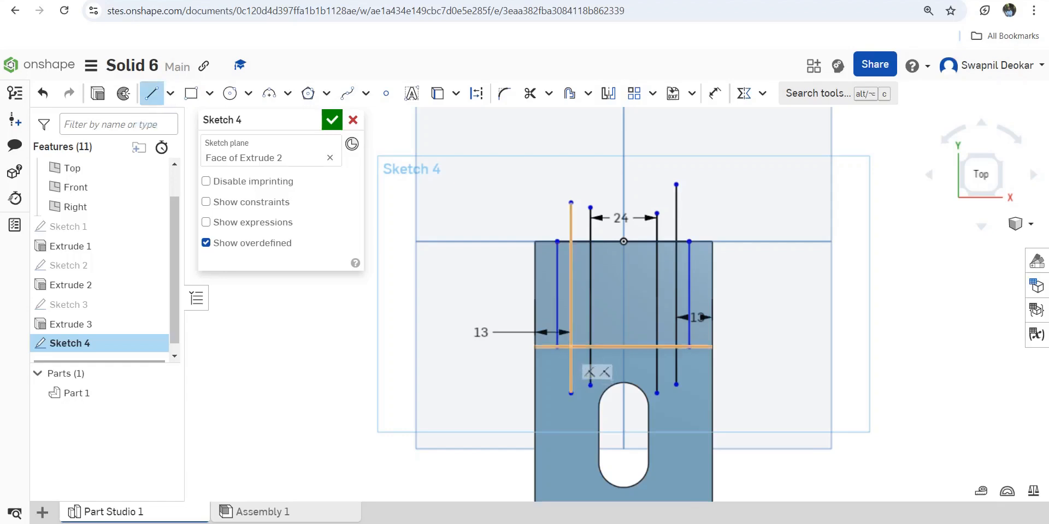
{"action": "left_click", "coordinate": [571, 346]}
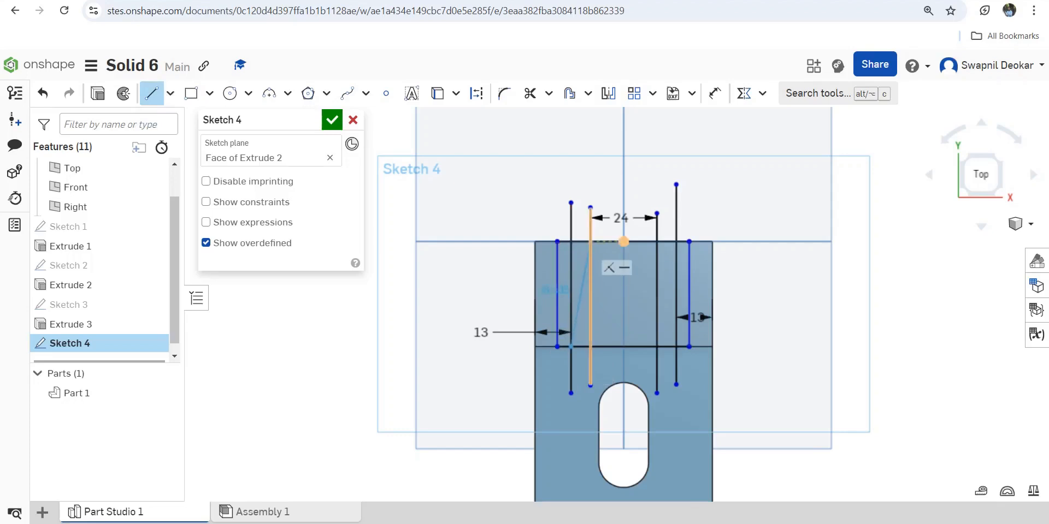
{"action": "left_click", "coordinate": [589, 241]}
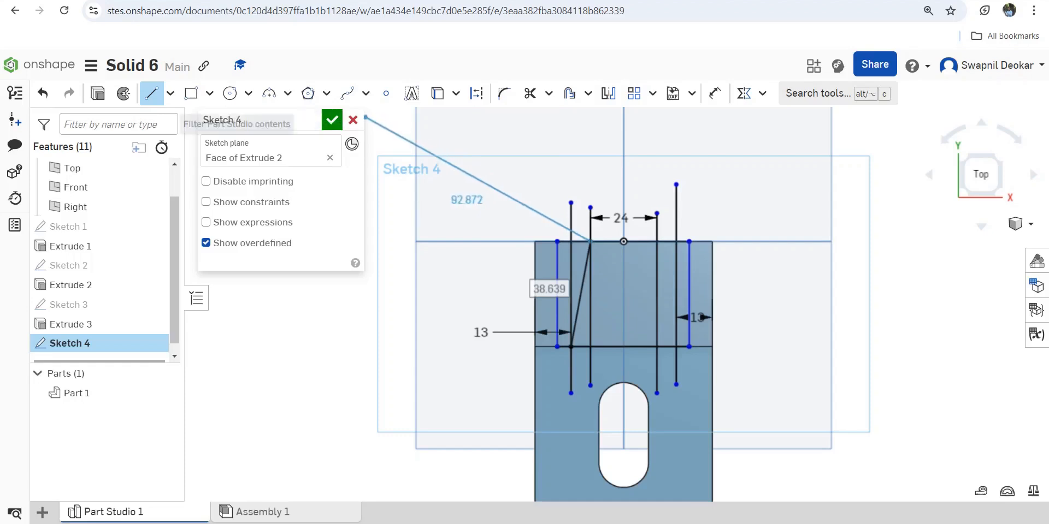
{"action": "left_click", "coordinate": [151, 94]}
{"action": "left_click", "coordinate": [155, 94]}
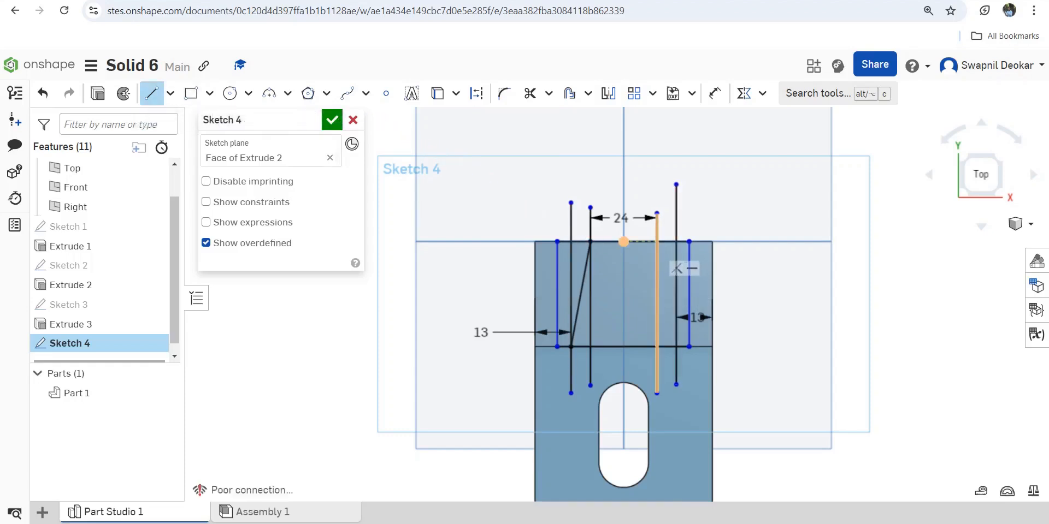
{"action": "left_click", "coordinate": [657, 241]}
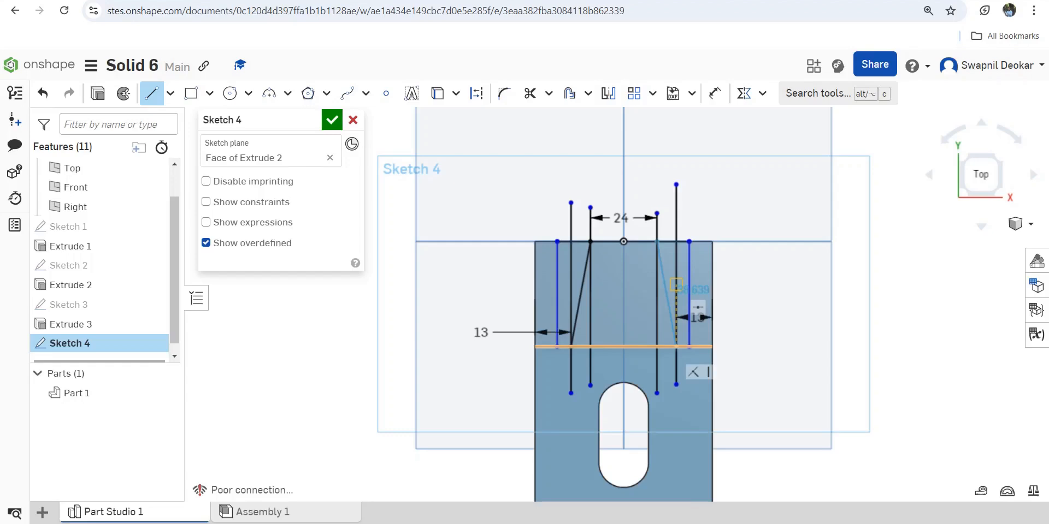
{"action": "left_click", "coordinate": [676, 346]}
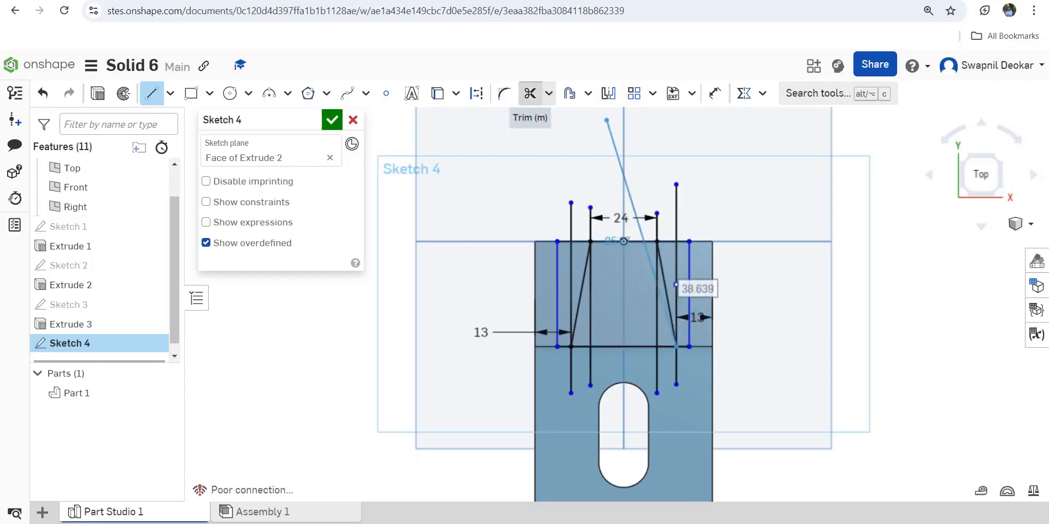
- Trim the rectangle's sides and the excess of the vertical lines above and outside the tapered profile
{"action": "left_click", "coordinate": [529, 94]}
{"action": "scroll", "coordinate": [561, 236], "scroll_direction": "up", "scroll_amount": 4}
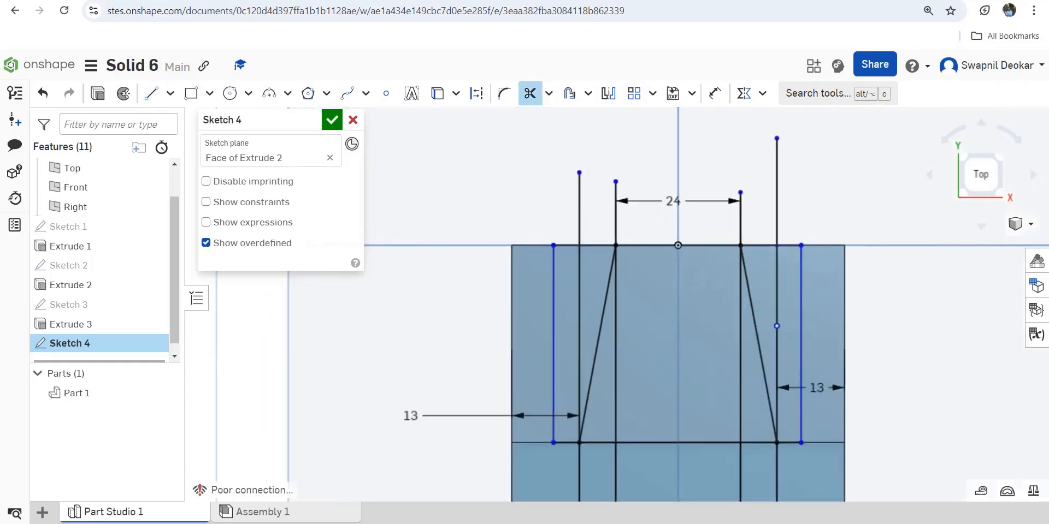
{"action": "left_click_drag", "start_coordinate": [588, 219], "coordinate": [542, 340]}
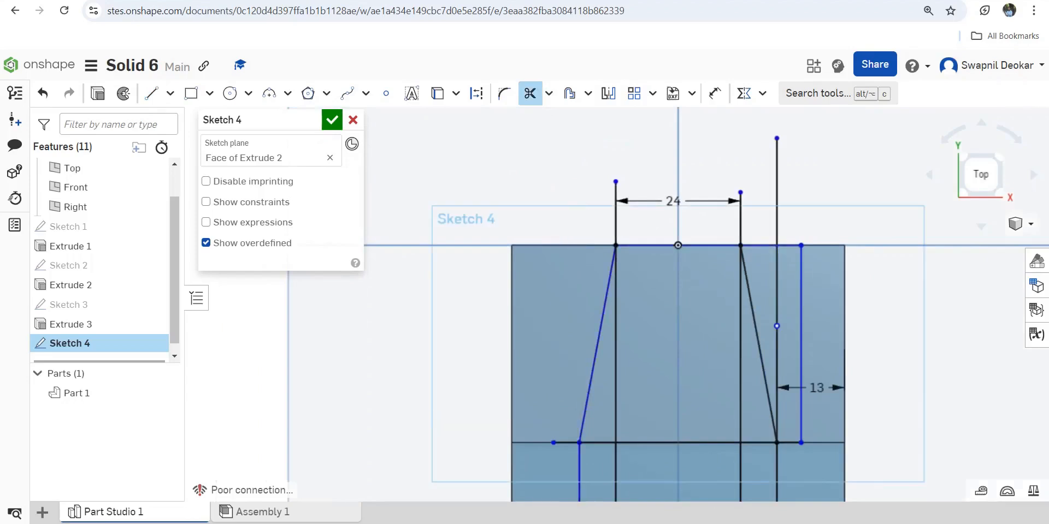
{"action": "left_click_drag", "start_coordinate": [609, 225], "coordinate": [687, 224]}
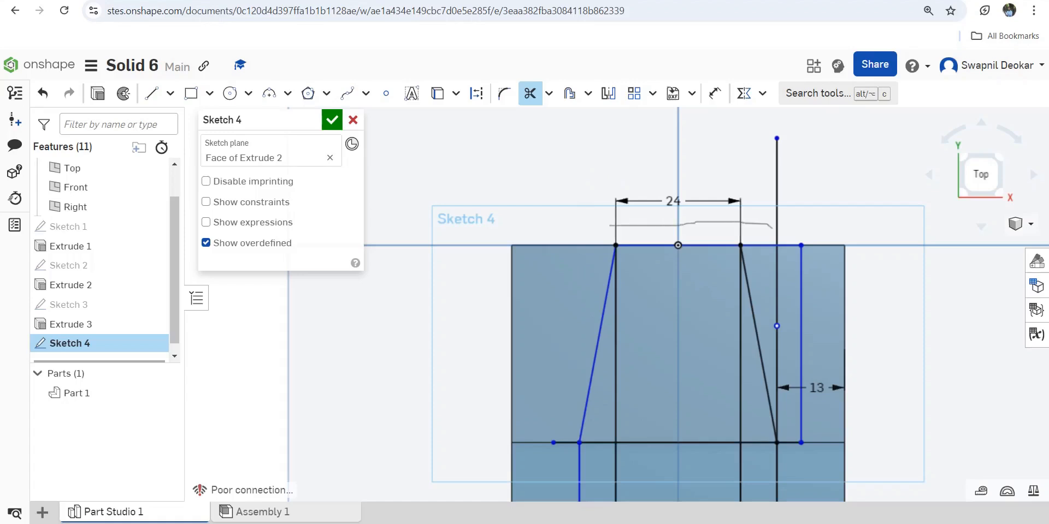
{"action": "mouse_move", "coordinate": [784, 292]}
{"action": "left_mouse_down"}
{"action": "mouse_move", "coordinate": [806, 315]}
{"action": "mouse_move", "coordinate": [771, 190]}
{"action": "left_mouse_up"}
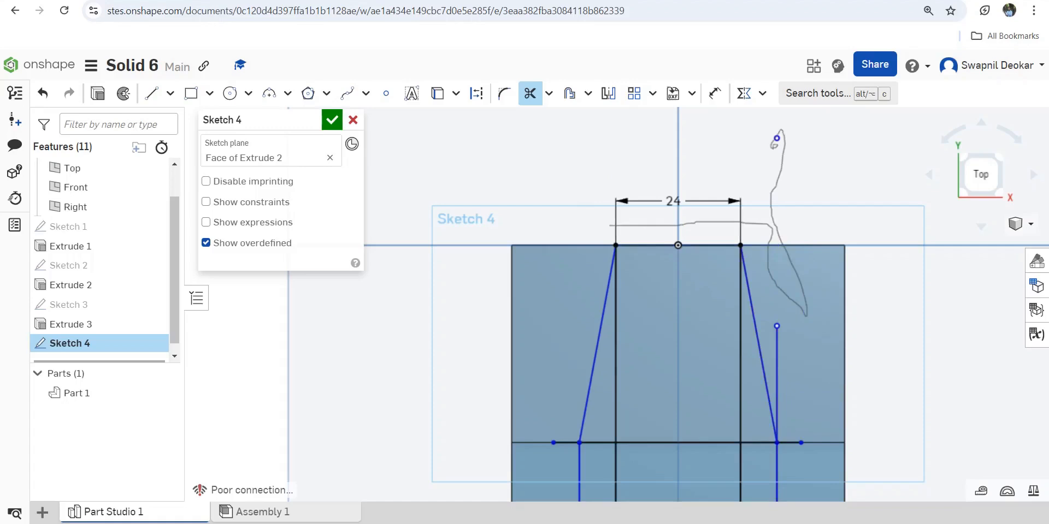
{"action": "left_click_drag", "start_coordinate": [776, 138], "coordinate": [776, 138]}
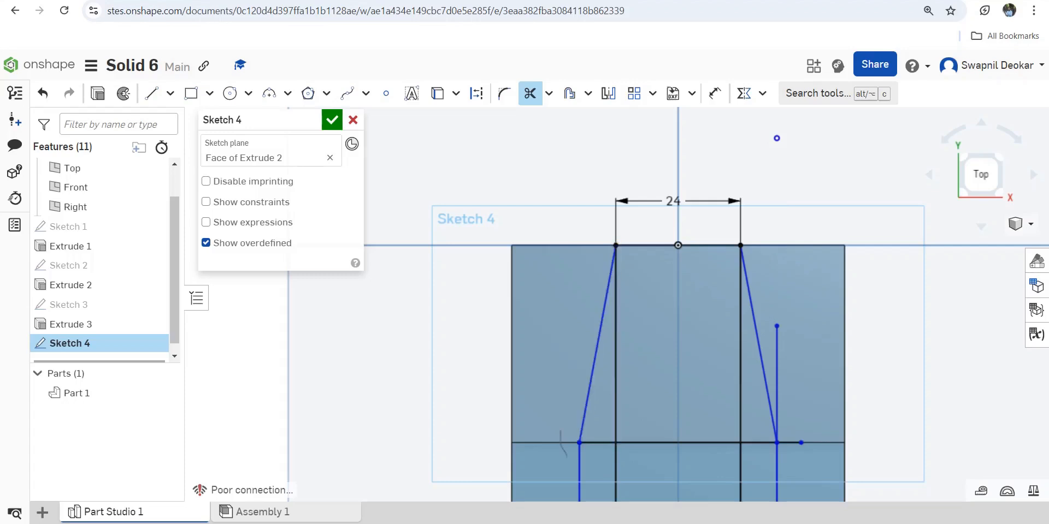
- Trim the vertical line remnants inside, beside and below the tapered profile, along with the rectangle's lower edge
{"action": "left_click_drag", "start_coordinate": [603, 489], "coordinate": [678, 481]}
{"action": "left_click_drag", "start_coordinate": [741, 483], "coordinate": [807, 489]}
{"action": "mouse_move", "coordinate": [737, 413]}
{"action": "left_mouse_down"}
{"action": "mouse_move", "coordinate": [712, 443]}
{"action": "mouse_move", "coordinate": [637, 449]}
{"action": "left_mouse_up"}
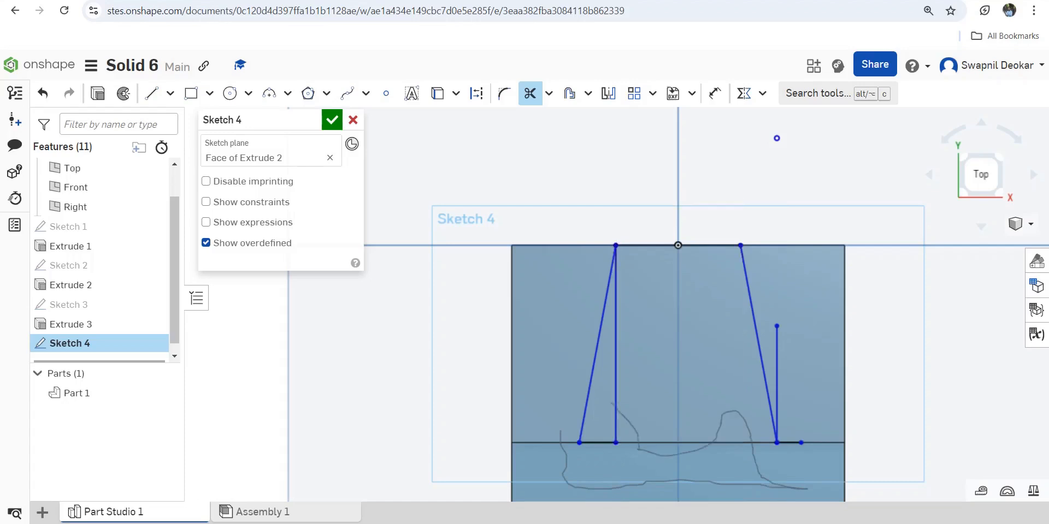
{"action": "mouse_move", "coordinate": [612, 404]}
{"action": "left_mouse_down"}
{"action": "mouse_move", "coordinate": [603, 449]}
{"action": "mouse_move", "coordinate": [623, 469]}
{"action": "left_mouse_up"}
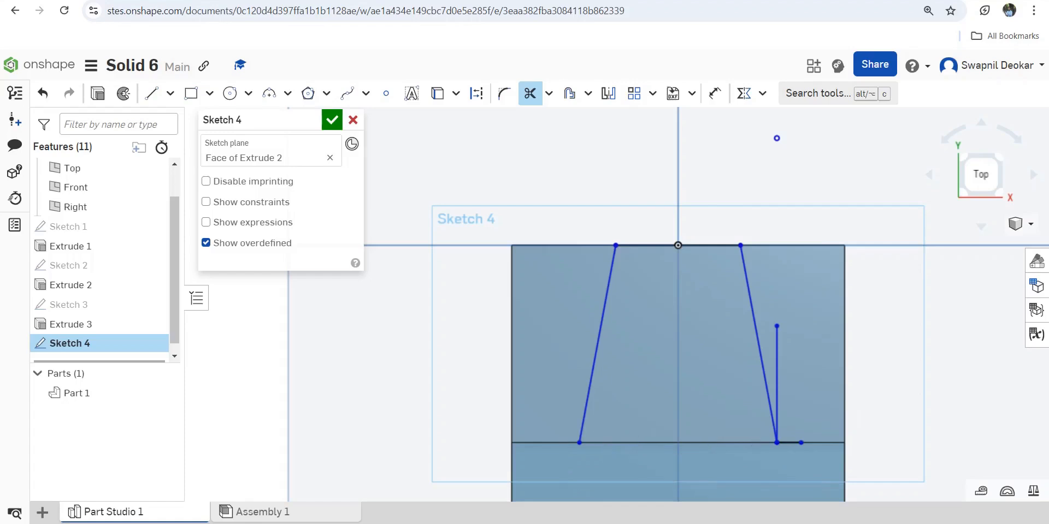
{"action": "left_click_drag", "start_coordinate": [783, 401], "coordinate": [766, 331]}
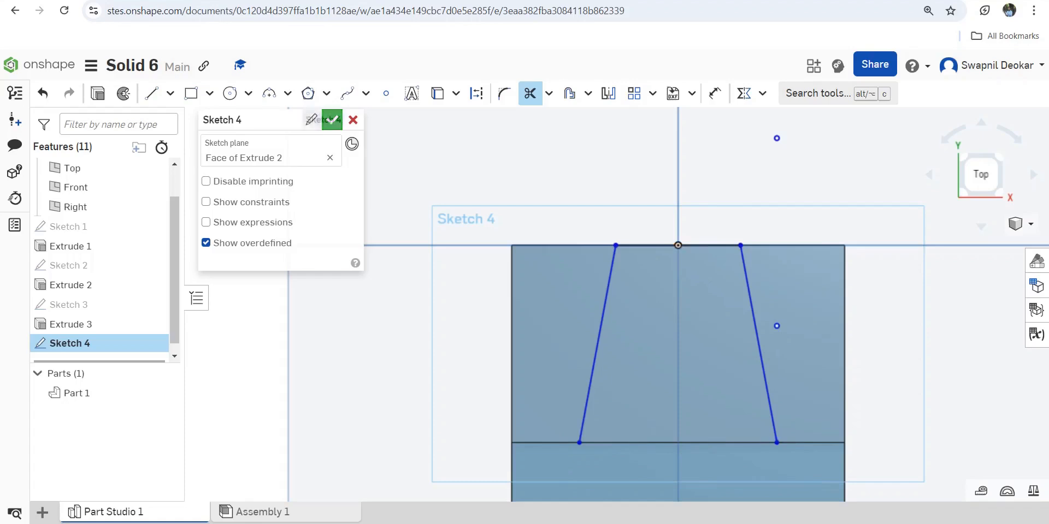
- Close the tapered profile with a 38 mm horizontal line between the lower ends of the two slanted lines
{"action": "left_click", "coordinate": [151, 93]}
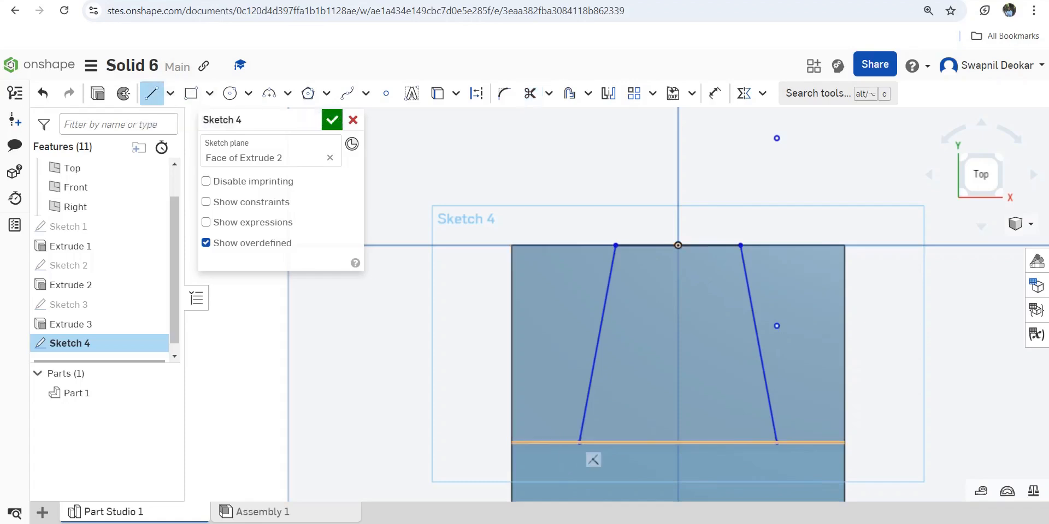
{"action": "left_click", "coordinate": [579, 442]}
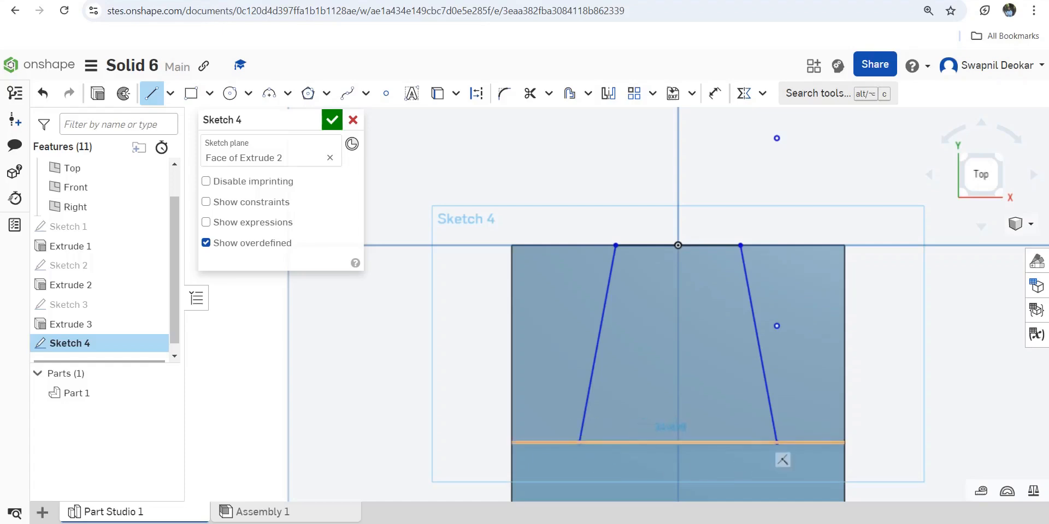
{"action": "left_click", "coordinate": [776, 443]}
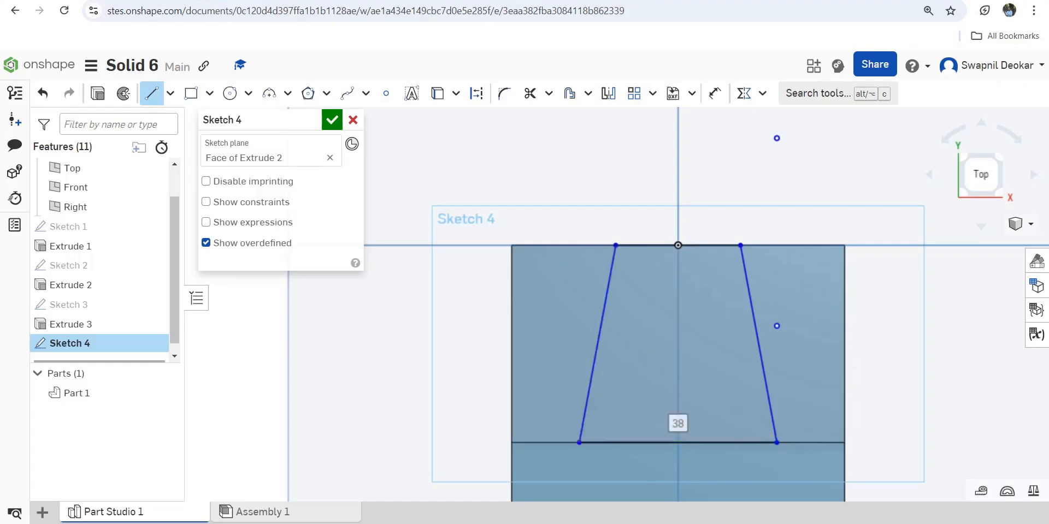
- Finish the tapered sketch and set up a Remove extrude of its trapezoidal region down into the raised block
{"action": "left_click", "coordinate": [332, 119]}
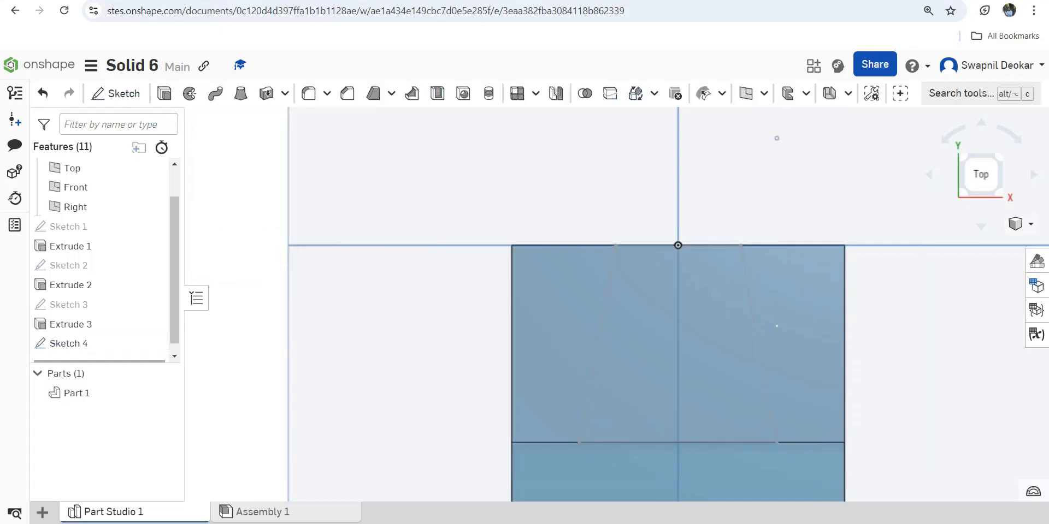
{"action": "scroll", "coordinate": [632, 245], "scroll_direction": "down", "scroll_amount": 3}
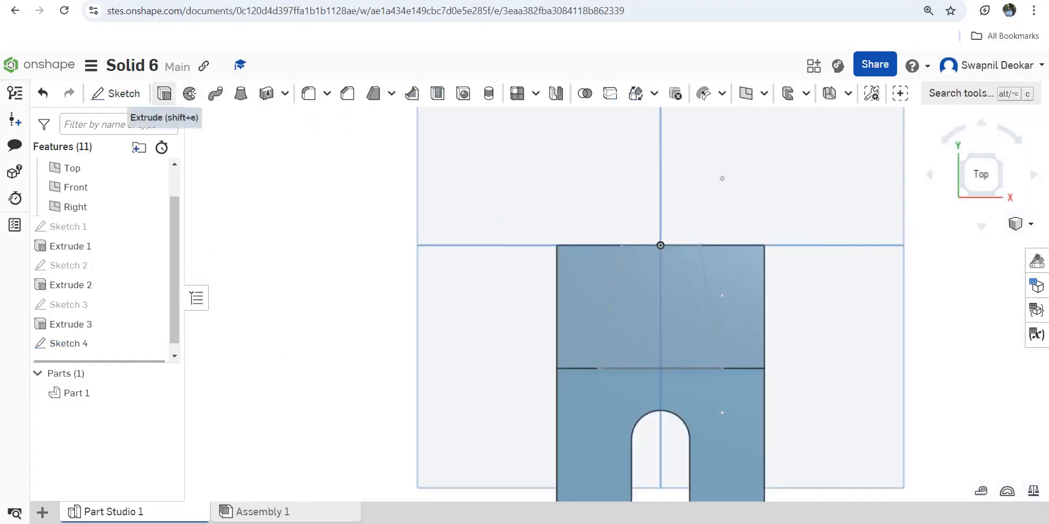
{"action": "left_click", "coordinate": [164, 94]}
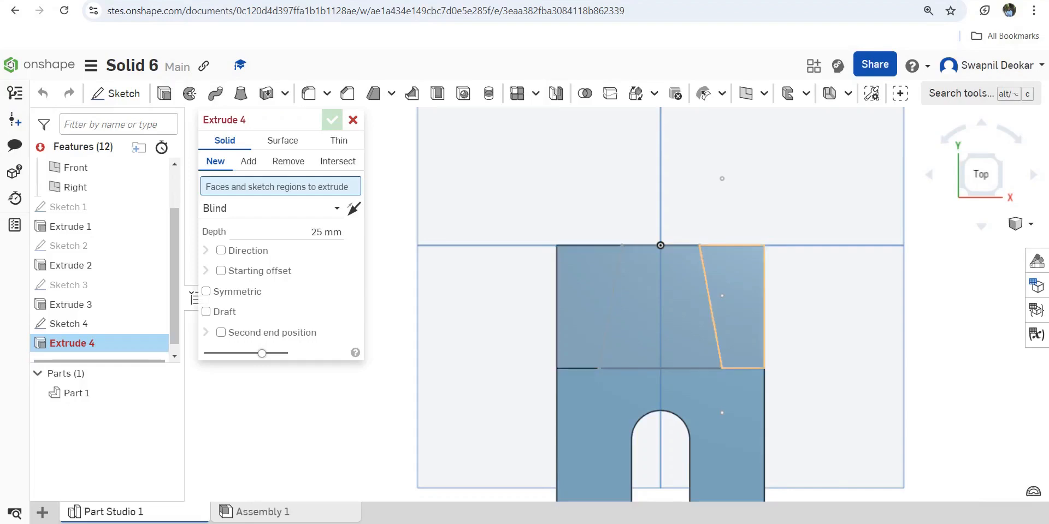
{"action": "left_click", "coordinate": [660, 307]}
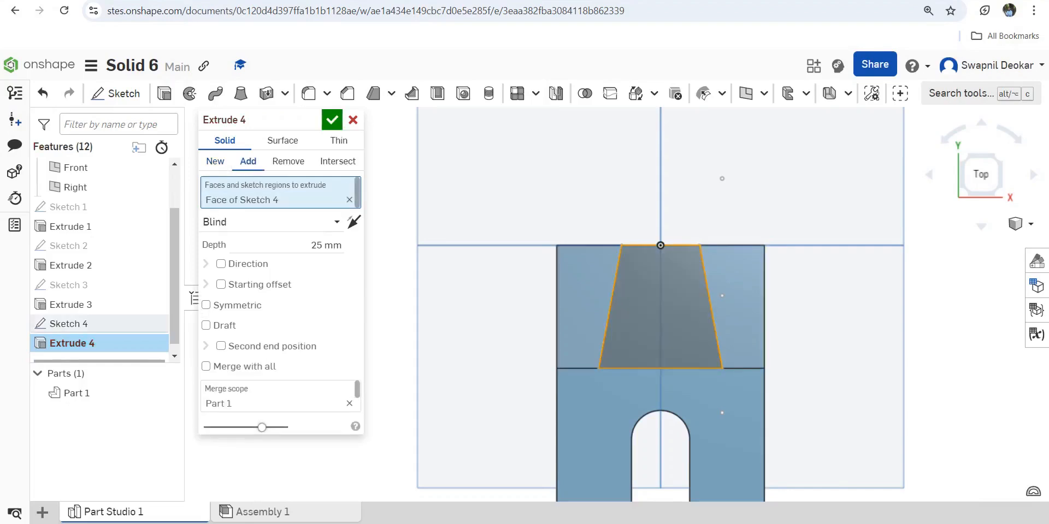
{"action": "right_click_drag", "start_coordinate": [660, 245], "coordinate": [668, 372]}
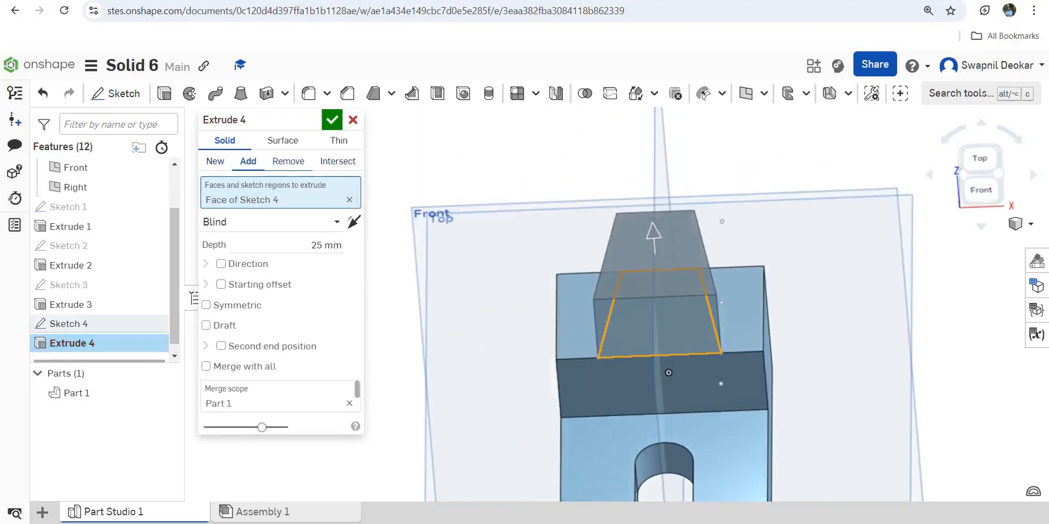
{"action": "left_click", "coordinate": [288, 161]}
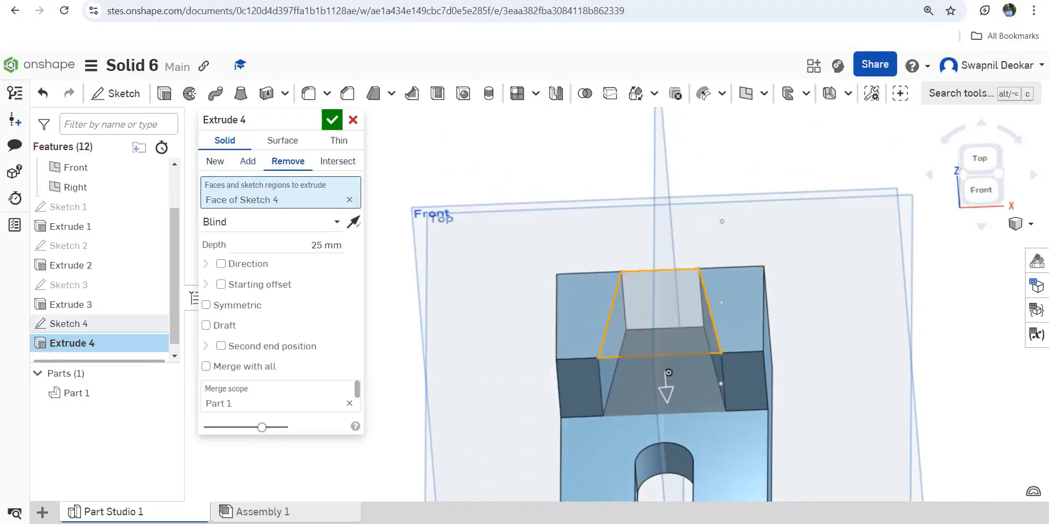
- Switch to the reference drawing in PowerPoint to check the depth dimension for the tapered cut
{"action": "mouse_move", "coordinate": [646, 522]}
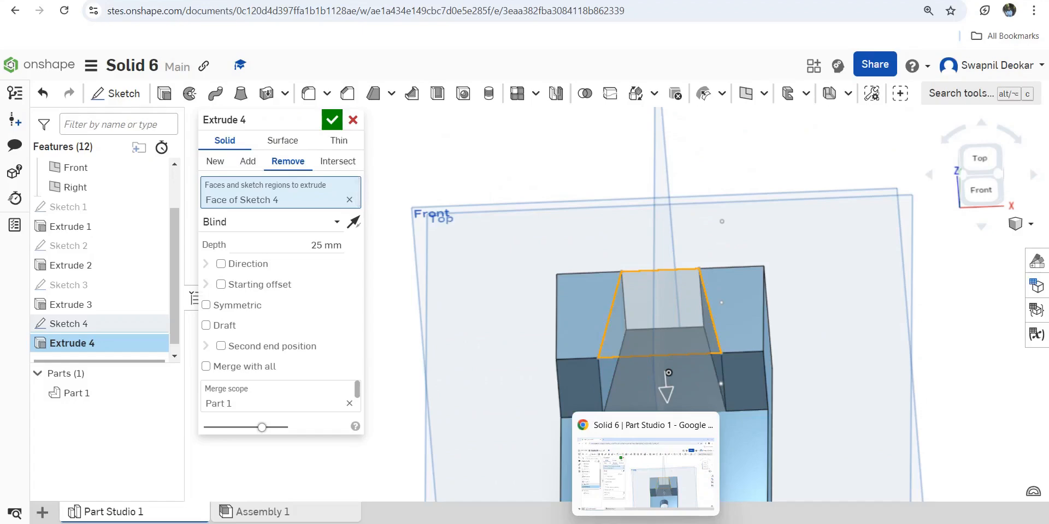
{"action": "left_click", "coordinate": [674, 523]}
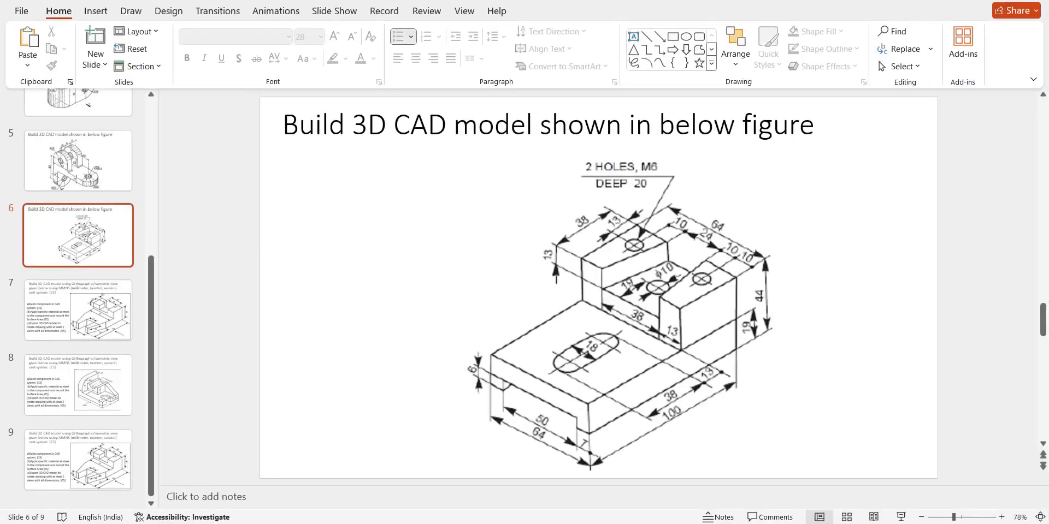